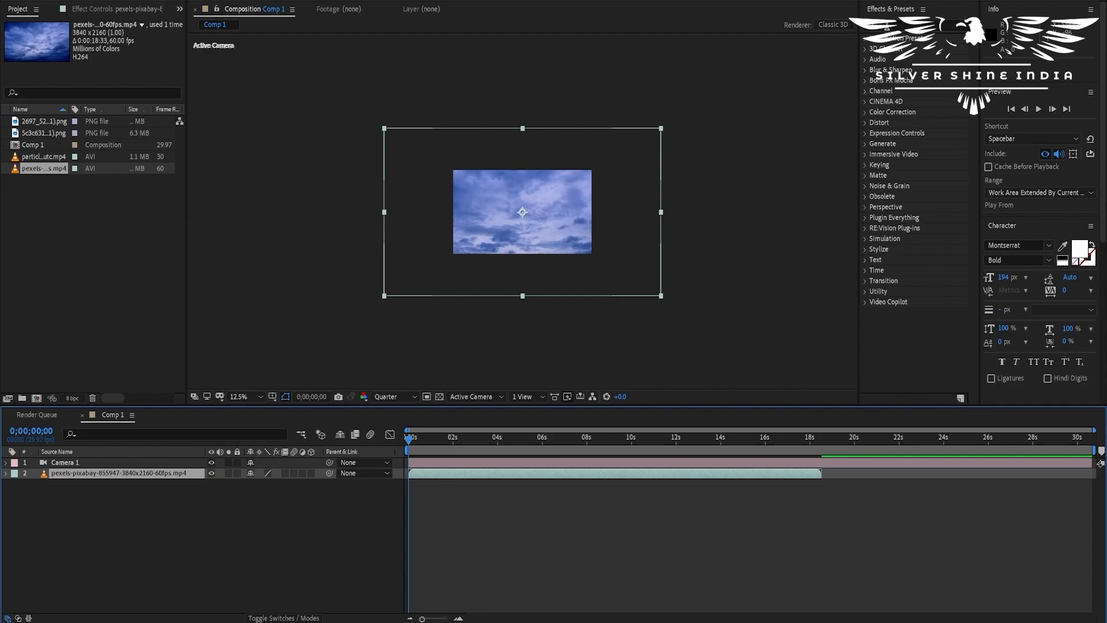
Step: Apply the Tint effect to the sky footage layer
{"action": "type", "text": "tint"}
{"action": "left_click_drag", "start_coordinate": [906, 80], "coordinate": [443, 474]}
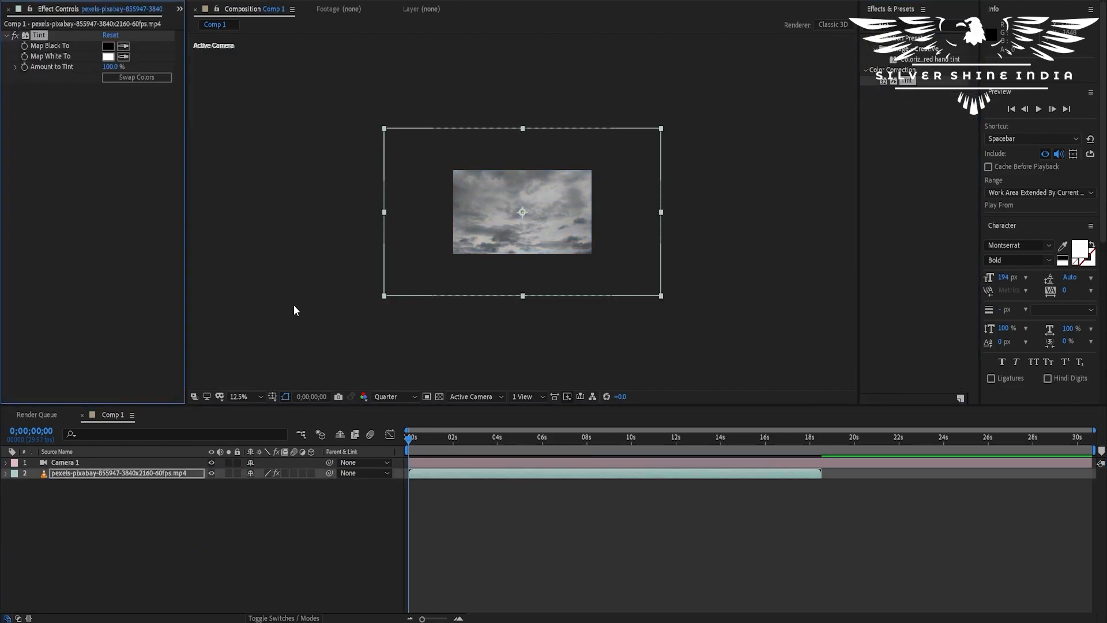
Step: Show the composition in two views, pairing Top with Active Camera, and select the camera in the Top view
{"action": "left_click", "coordinate": [588, 334]}
{"action": "left_click", "coordinate": [527, 397]}
{"action": "left_click", "coordinate": [529, 425]}
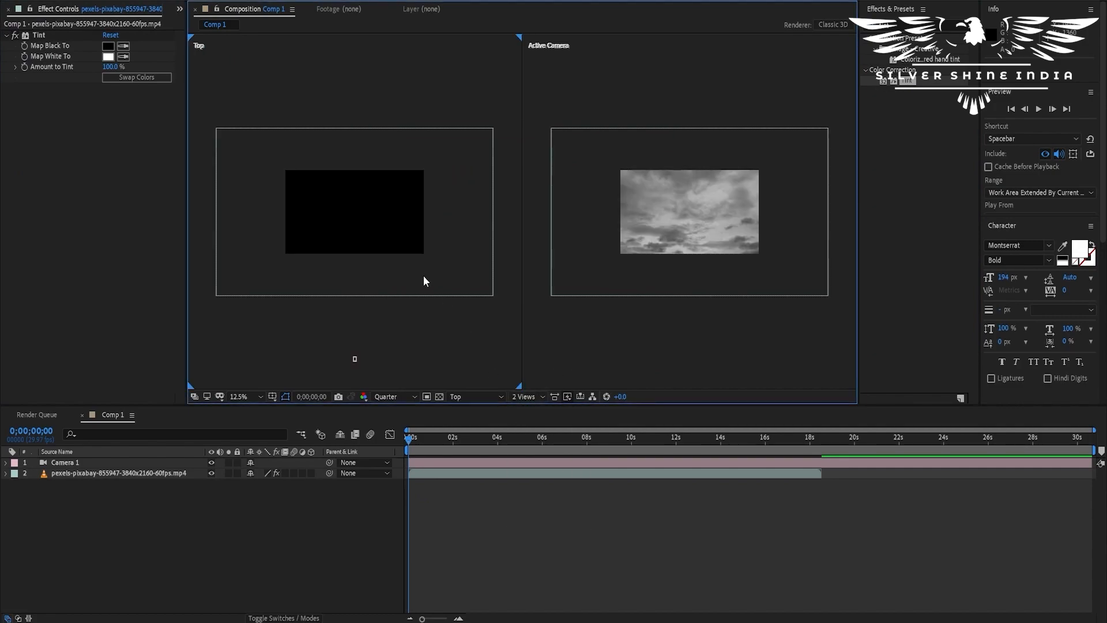
{"action": "left_click", "coordinate": [355, 357]}
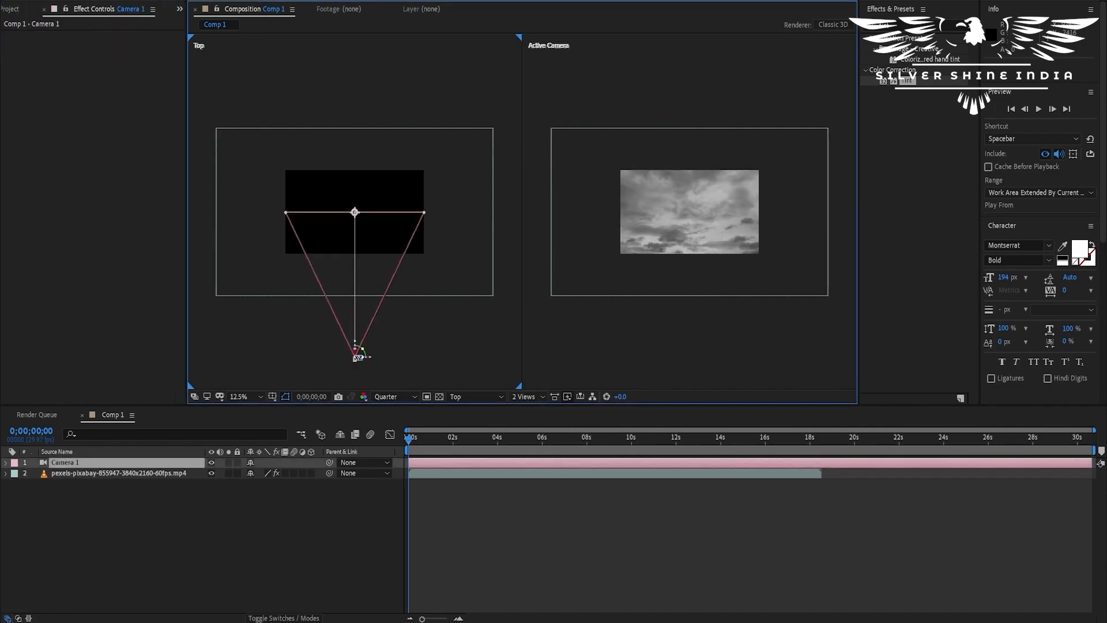
Step: Make the sky footage a 3D layer and push it back in depth, away from the camera
{"action": "left_click", "coordinate": [477, 471]}
{"action": "left_click", "coordinate": [311, 473]}
{"action": "left_click_drag", "start_coordinate": [356, 239], "coordinate": [356, 190]}
{"action": "left_click_drag", "start_coordinate": [742, 208], "coordinate": [749, 233]}
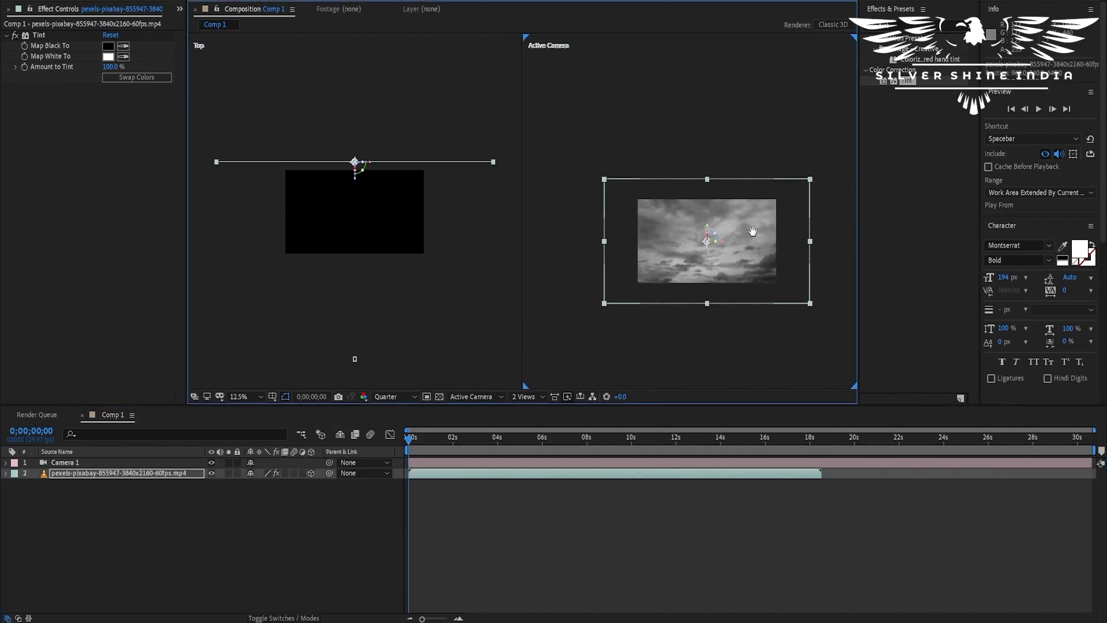
Step: Dock the Effects & Presets panel beneath the Tracker panel
{"action": "left_click_drag", "start_coordinate": [891, 9], "coordinate": [1051, 222]}
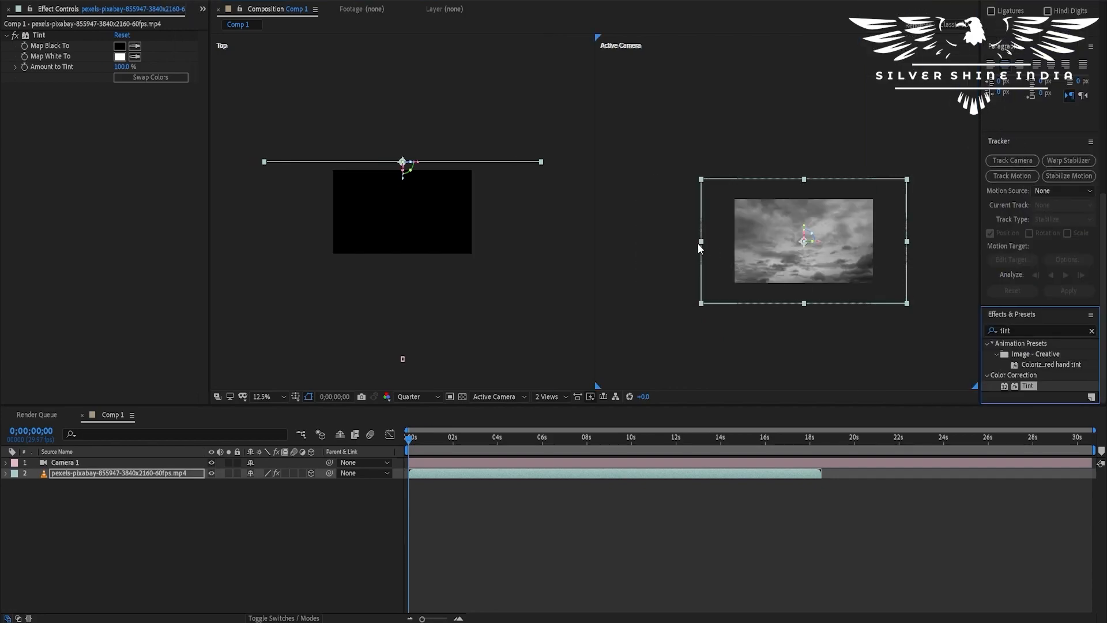
{"action": "scroll", "coordinate": [378, 191], "scroll_direction": "up", "scroll_amount": 2}
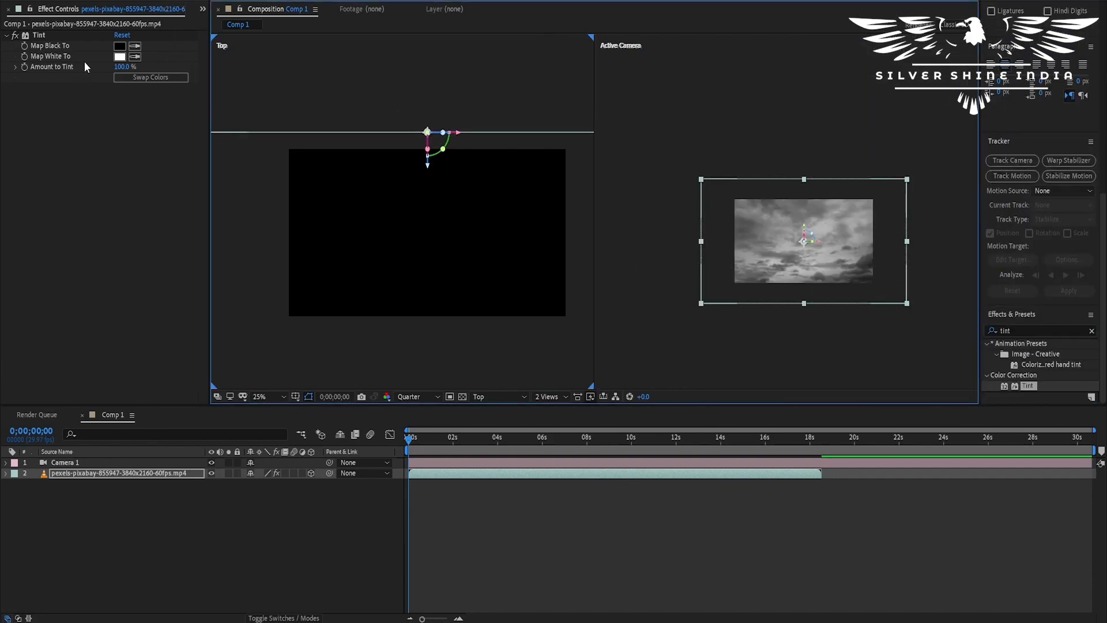
Step: Set the Tint effect's Map White To colour to a saturated blue
{"action": "left_click", "coordinate": [120, 56]}
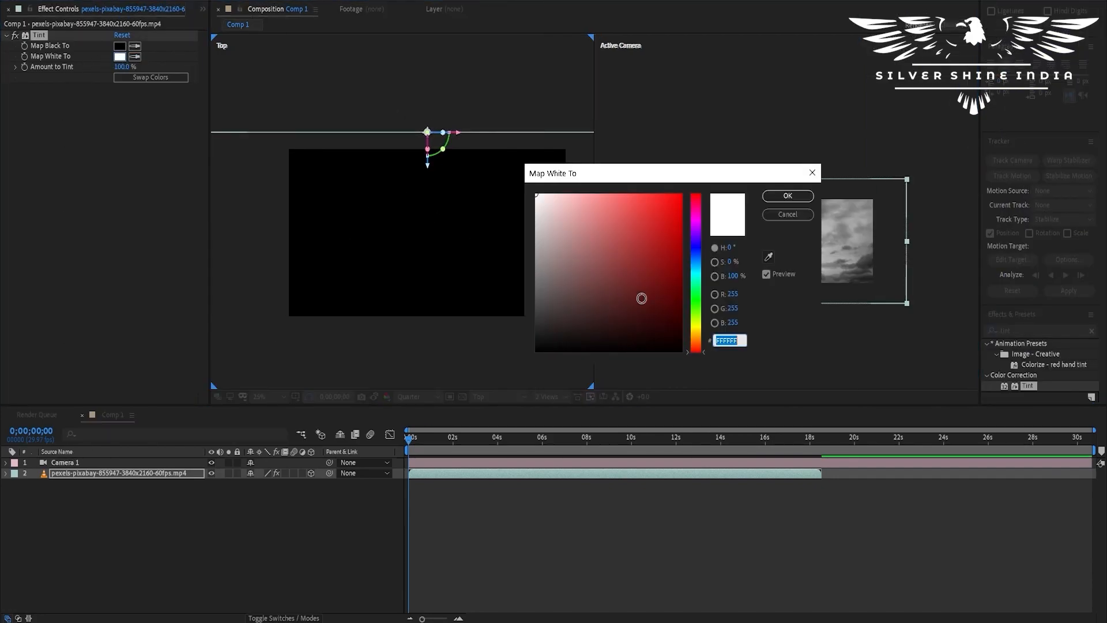
{"action": "left_click", "coordinate": [695, 252]}
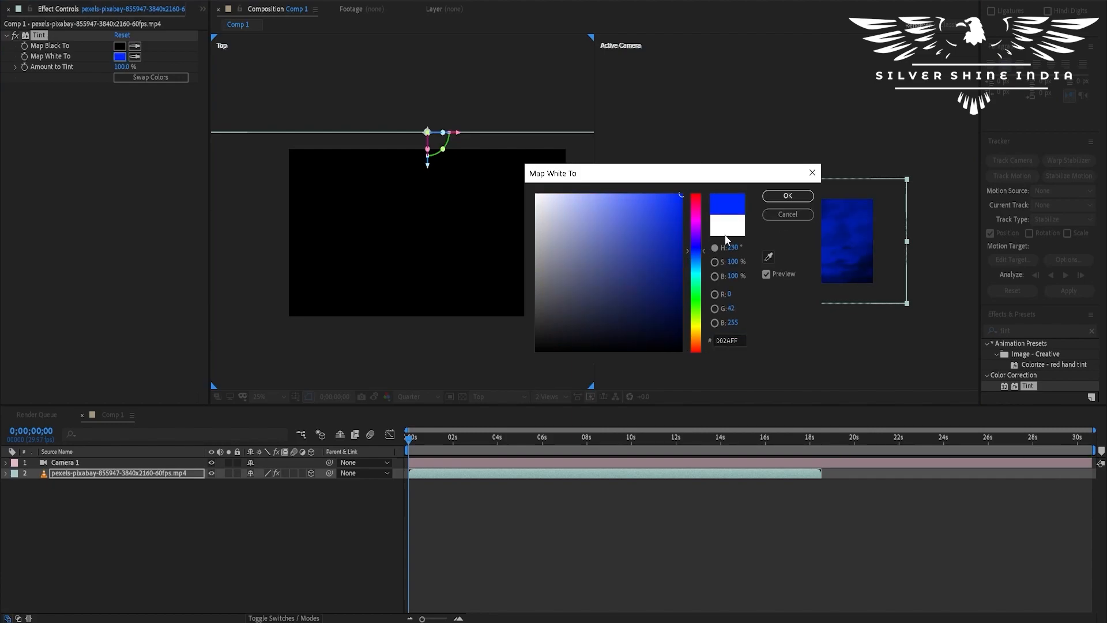
{"action": "left_click", "coordinate": [698, 259]}
{"action": "left_click", "coordinate": [788, 195]}
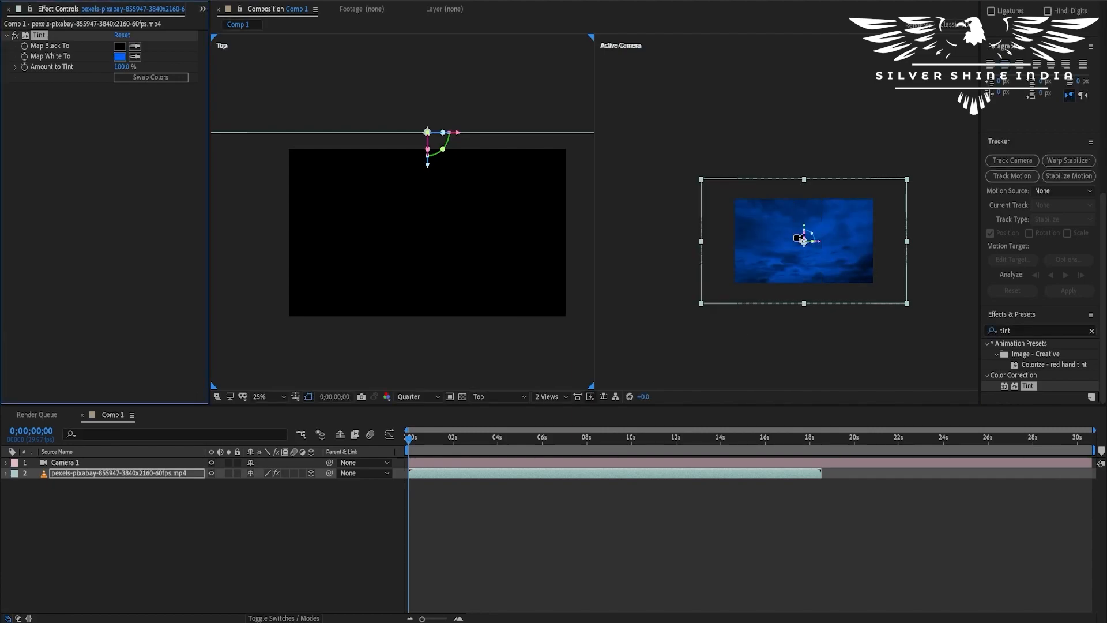
Step: Add 2697_5215 (1).png to the composition between Camera 1 and the sky footage, as a 3D layer
{"action": "scroll", "coordinate": [805, 241], "scroll_direction": "up", "scroll_amount": 1}
{"action": "left_click_drag", "start_coordinate": [862, 223], "coordinate": [814, 223]}
{"action": "left_click_drag", "start_coordinate": [783, 185], "coordinate": [816, 185]}
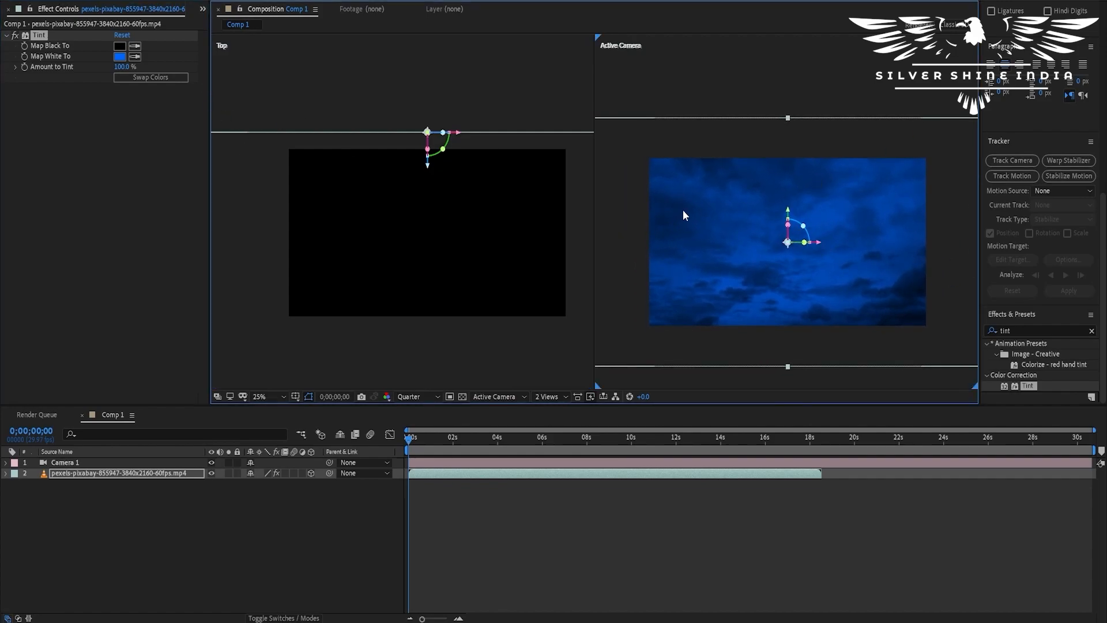
{"action": "left_click", "coordinate": [1052, 316]}
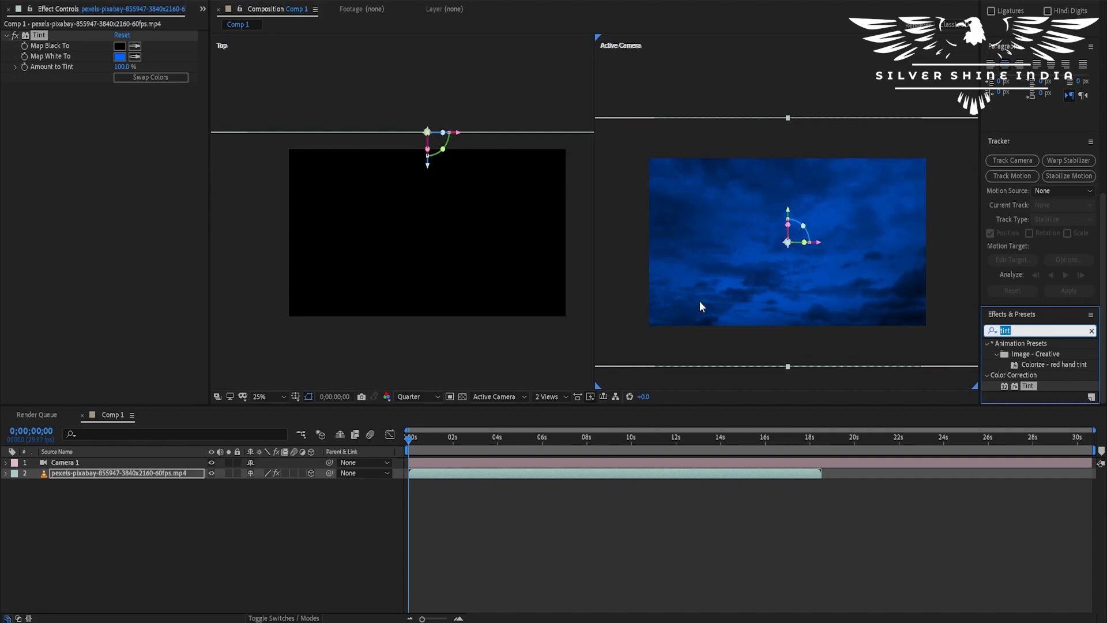
{"action": "left_click", "coordinate": [94, 50]}
{"action": "left_click", "coordinate": [203, 9]}
{"action": "left_click", "coordinate": [228, 25]}
{"action": "left_click", "coordinate": [44, 156]}
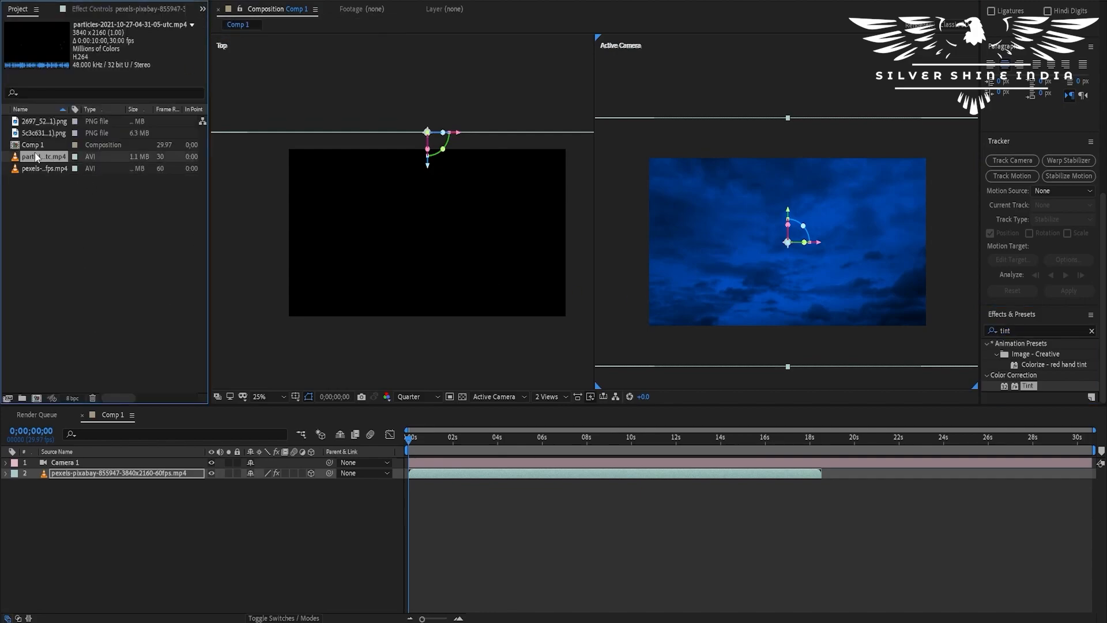
{"action": "left_click", "coordinate": [64, 131]}
{"action": "key", "text": "Up"}
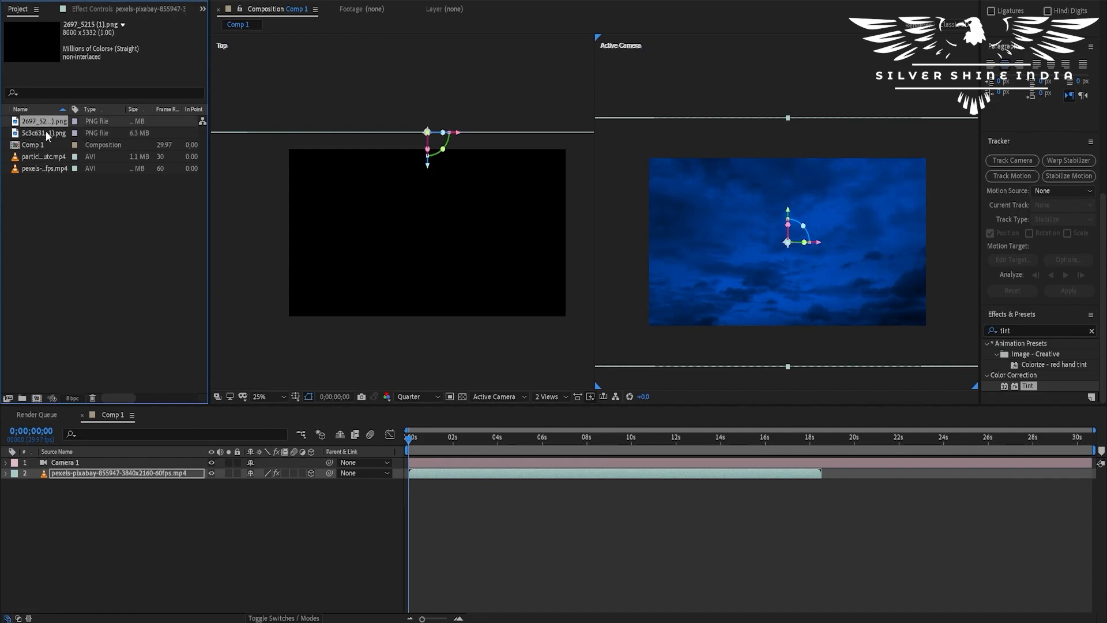
{"action": "left_click_drag", "start_coordinate": [40, 123], "coordinate": [157, 471]}
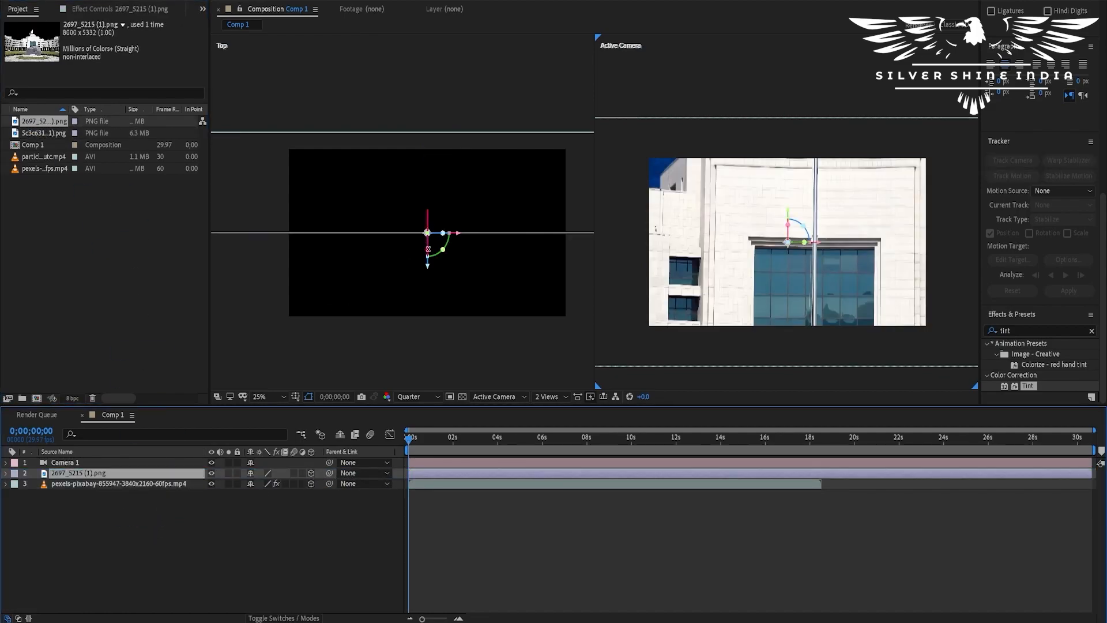
Step: Scale the building layer to 33% and place it at about 960, 584, 408, between the sky and the camera
{"action": "left_click_drag", "start_coordinate": [428, 267], "coordinate": [428, 203]}
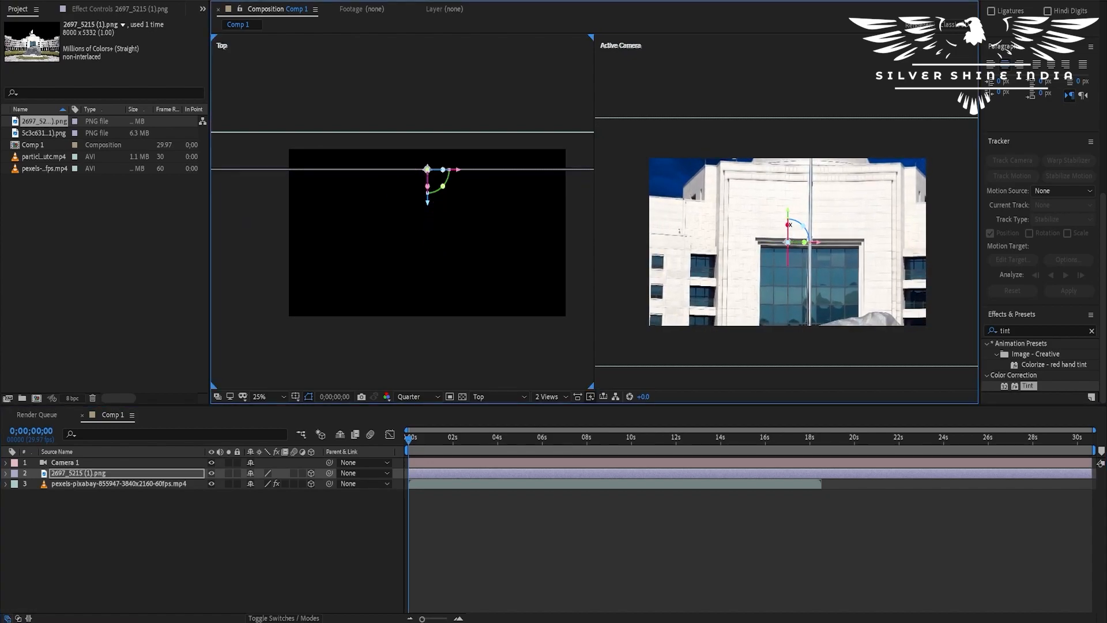
{"action": "left_click_drag", "start_coordinate": [788, 235], "coordinate": [787, 294]}
{"action": "key", "text": "s"}
{"action": "left_click_drag", "start_coordinate": [265, 486], "coordinate": [231, 490]}
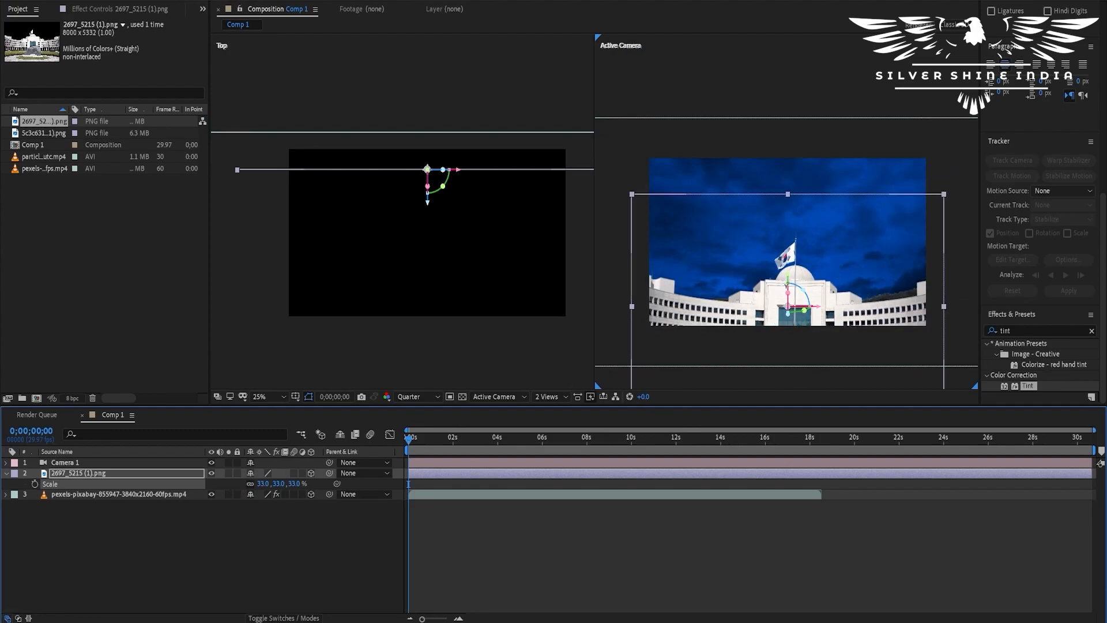
{"action": "left_click_drag", "start_coordinate": [788, 256], "coordinate": [787, 207]}
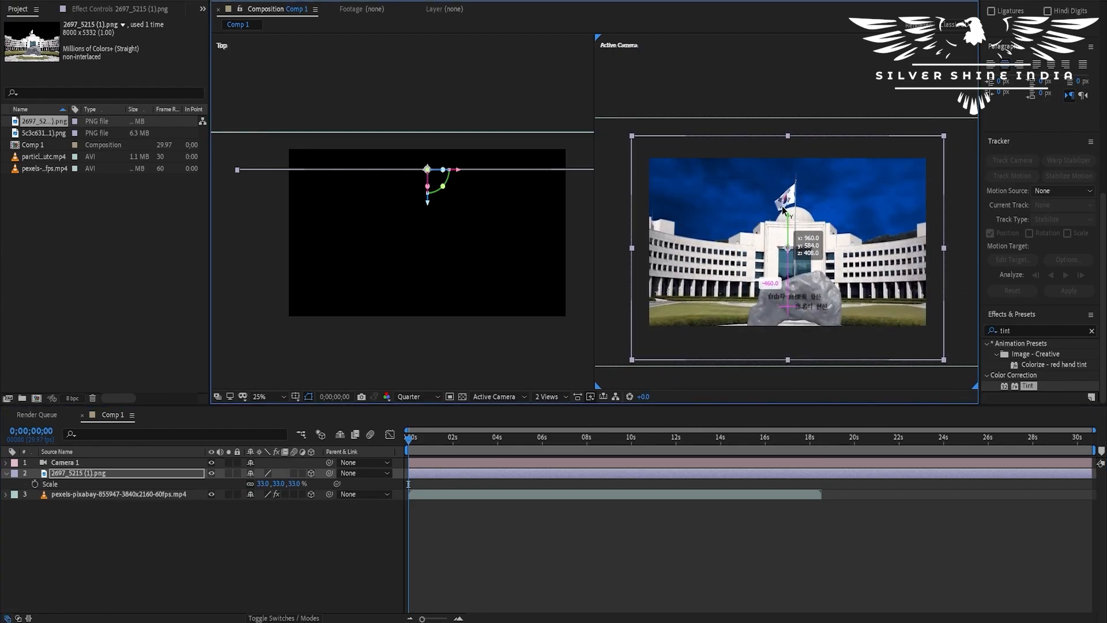
Step: Add the PNG of the man with a raised hand to the composition below the sky footage layer
{"action": "left_click", "coordinate": [43, 167]}
{"action": "left_click", "coordinate": [40, 122]}
{"action": "left_click_drag", "start_coordinate": [31, 133], "coordinate": [177, 494]}
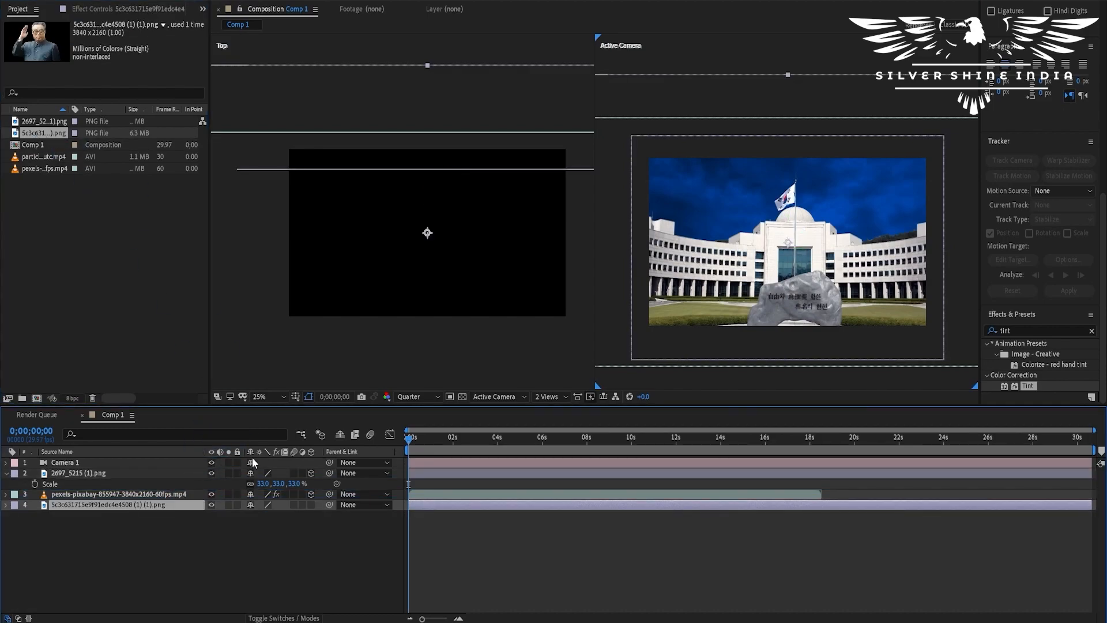
Step: Make the man's layer 3D, scale it to 51% and lower it to about Y 684
{"action": "left_click", "coordinate": [310, 505]}
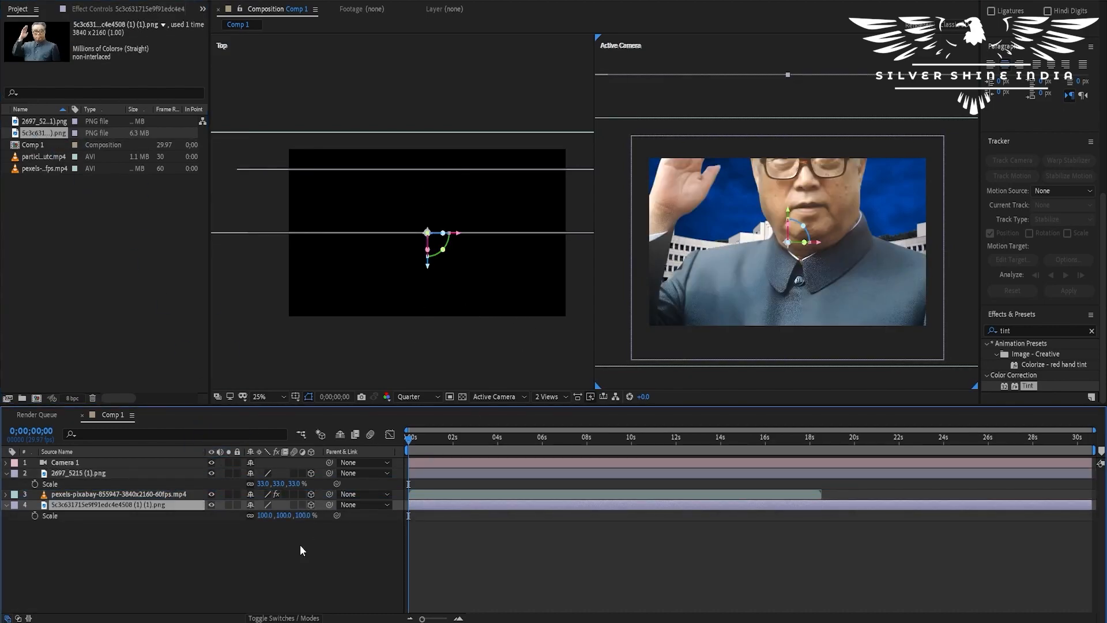
{"action": "left_click_drag", "start_coordinate": [267, 517], "coordinate": [243, 522]}
{"action": "left_click_drag", "start_coordinate": [784, 210], "coordinate": [687, 297]}
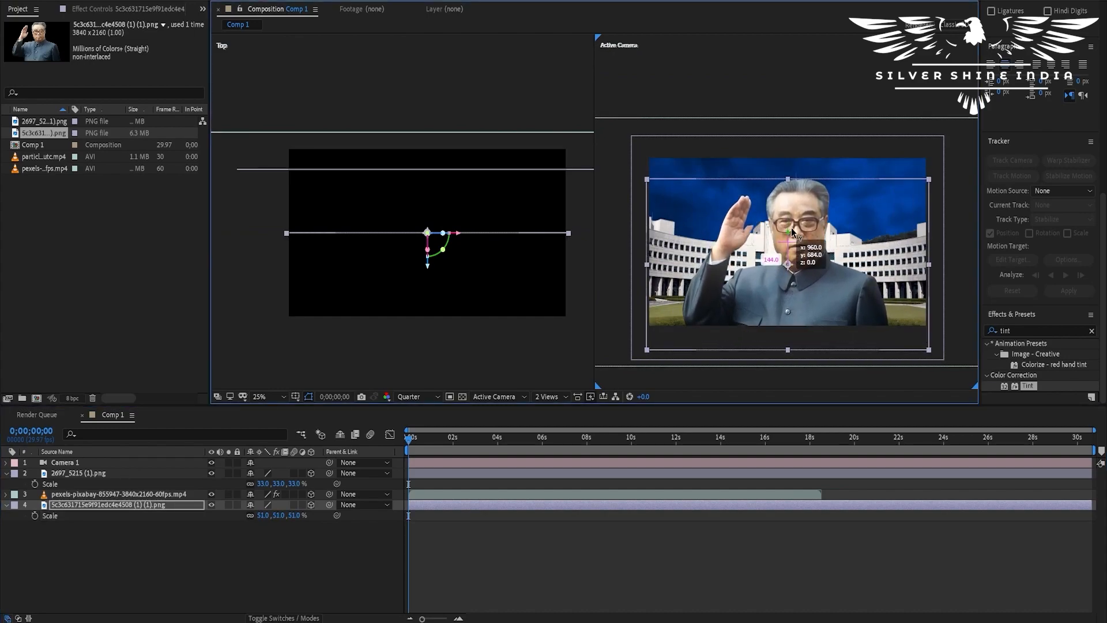
{"action": "key", "text": "ctrl+s"}
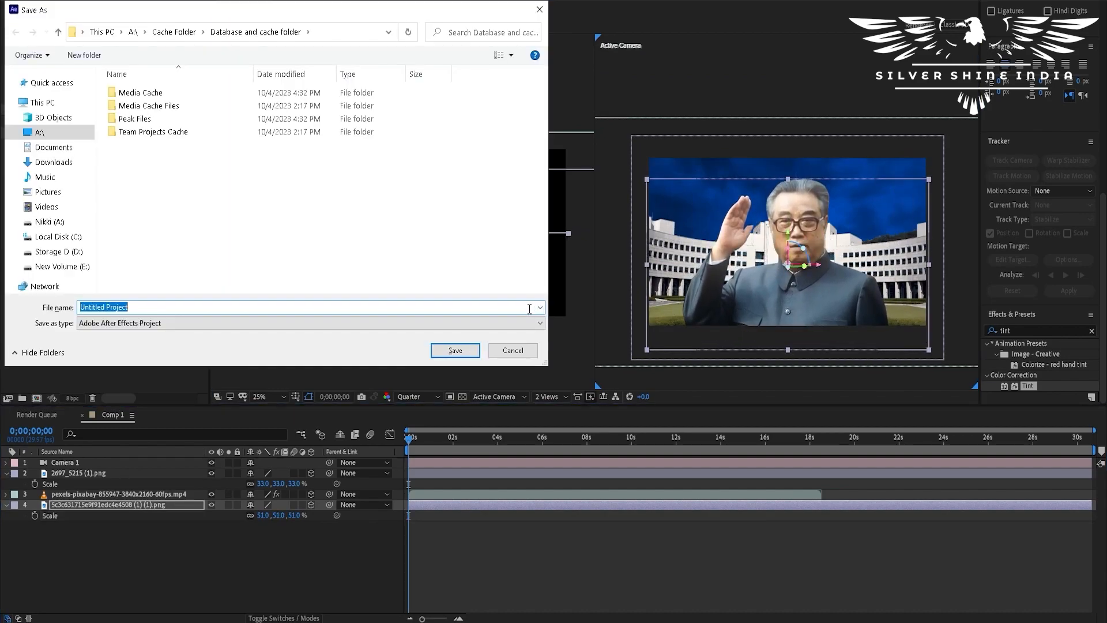
{"action": "left_click", "coordinate": [526, 326]}
{"action": "left_click", "coordinate": [519, 357]}
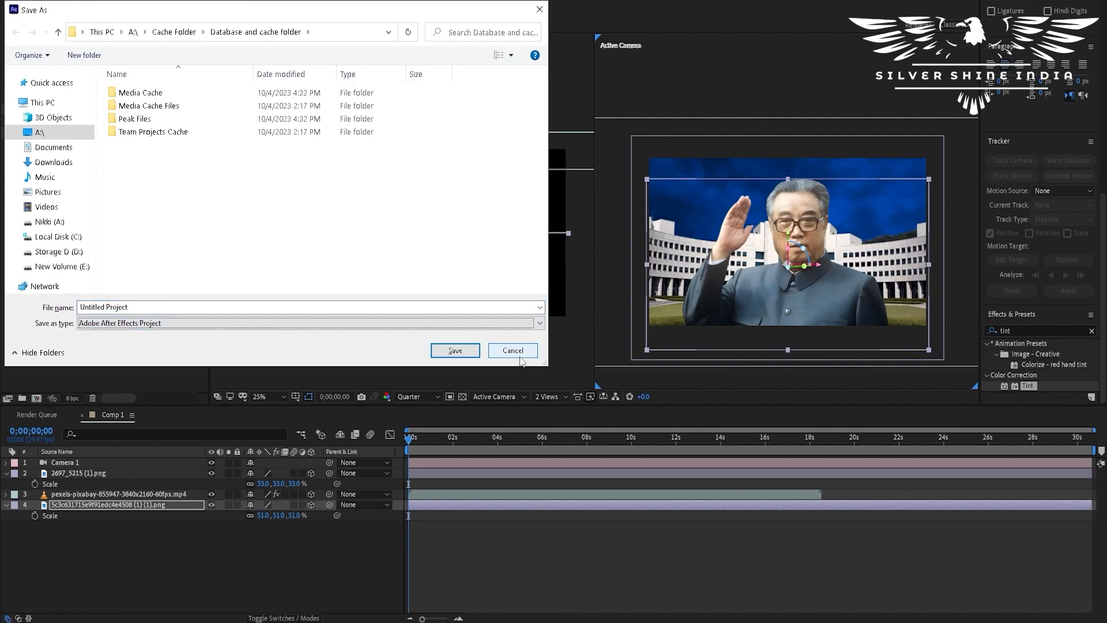
{"action": "left_click", "coordinate": [519, 353]}
Step: Set keyframes for Camera 1's Point of Interest, Position and Orientation at 0;00;00;00
{"action": "left_click", "coordinate": [89, 464]}
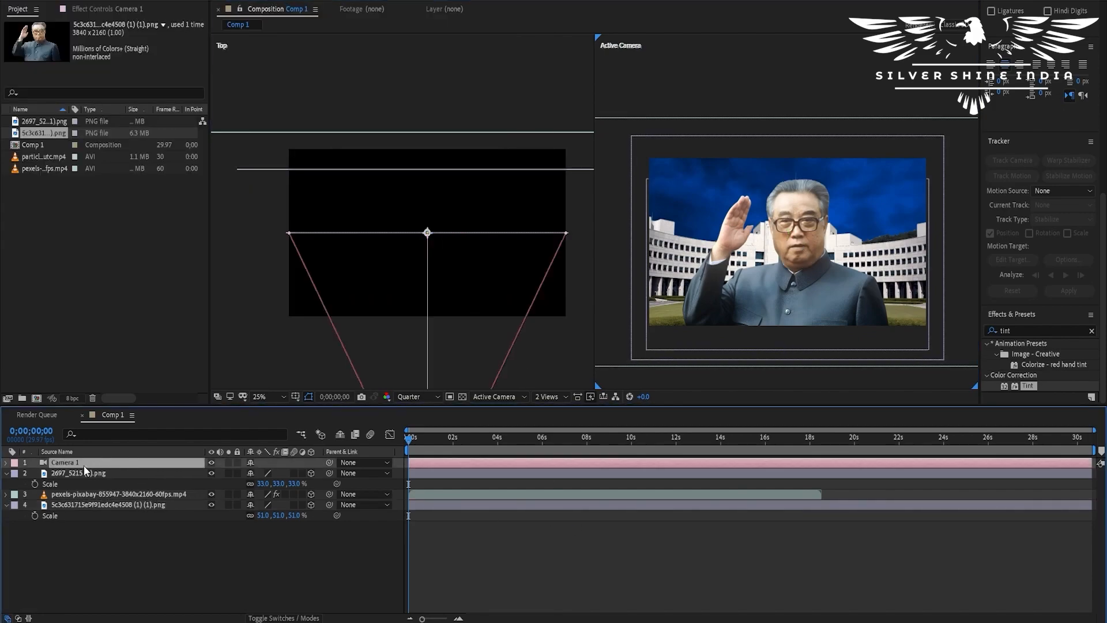
{"action": "left_click", "coordinate": [7, 463]}
{"action": "left_click", "coordinate": [16, 473]}
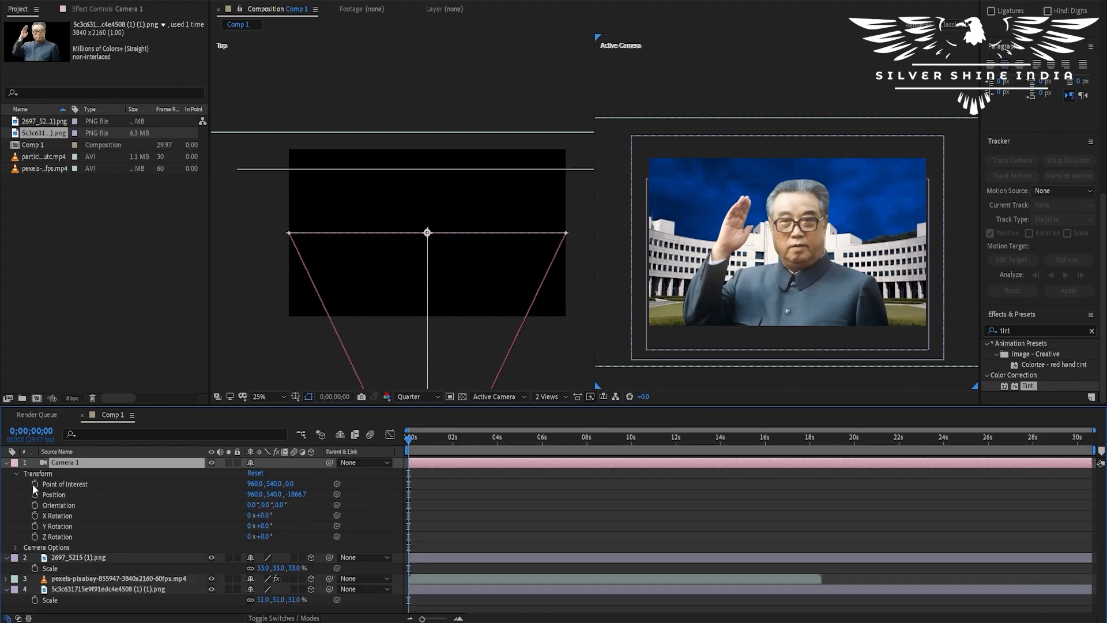
{"action": "left_click", "coordinate": [35, 483]}
{"action": "left_click", "coordinate": [35, 494]}
{"action": "left_click", "coordinate": [34, 505]}
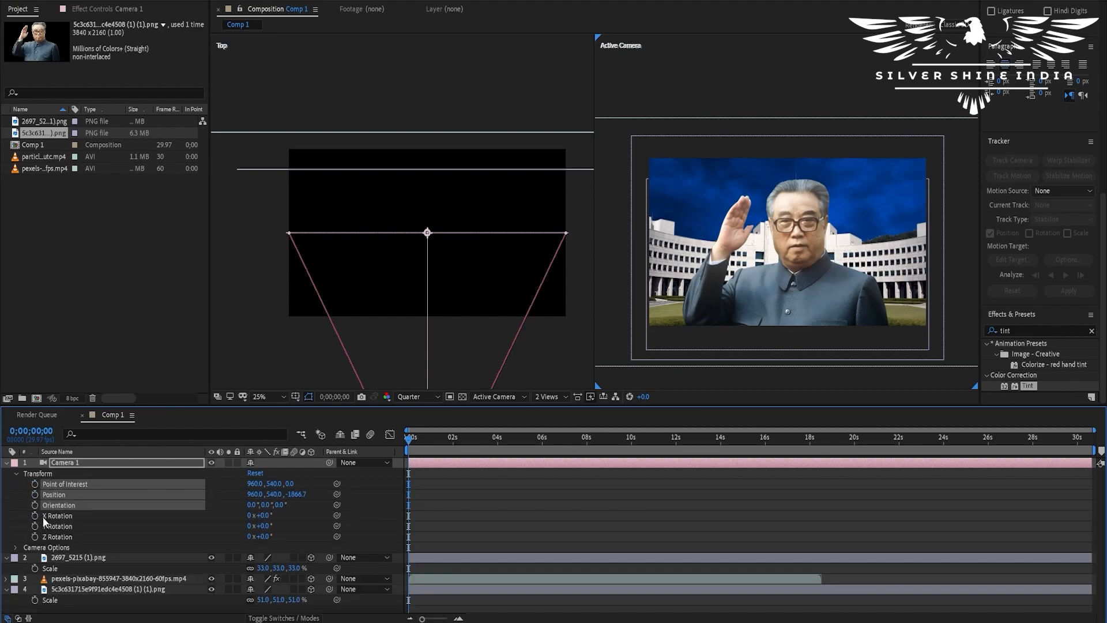
{"action": "left_click", "coordinate": [30, 512]}
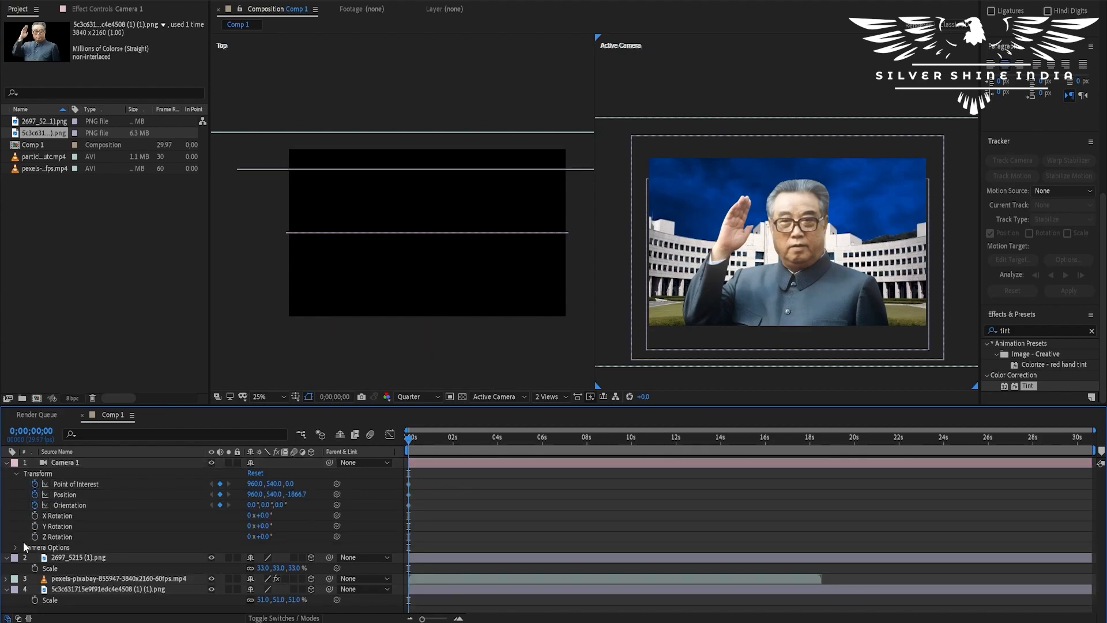
Step: Set keyframes for Camera 1's Focus Distance and Aperture at 0;00;00;00 and show only its keyframed properties
{"action": "left_click", "coordinate": [17, 548]}
{"action": "scroll", "coordinate": [17, 552], "scroll_direction": "down", "scroll_amount": 3}
{"action": "left_click", "coordinate": [34, 511]}
{"action": "left_click", "coordinate": [35, 502]}
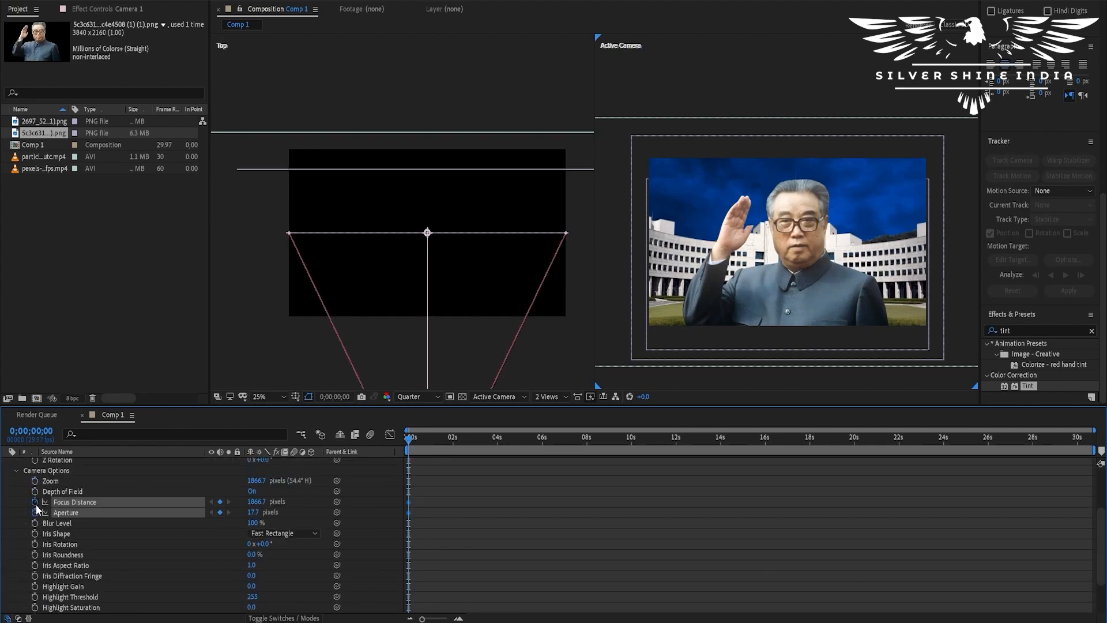
{"action": "key", "text": "u"}
{"action": "left_click", "coordinate": [477, 516]}
Step: Create a null object in Comp 1 and make it a 3D layer
{"action": "right_click", "coordinate": [203, 597]}
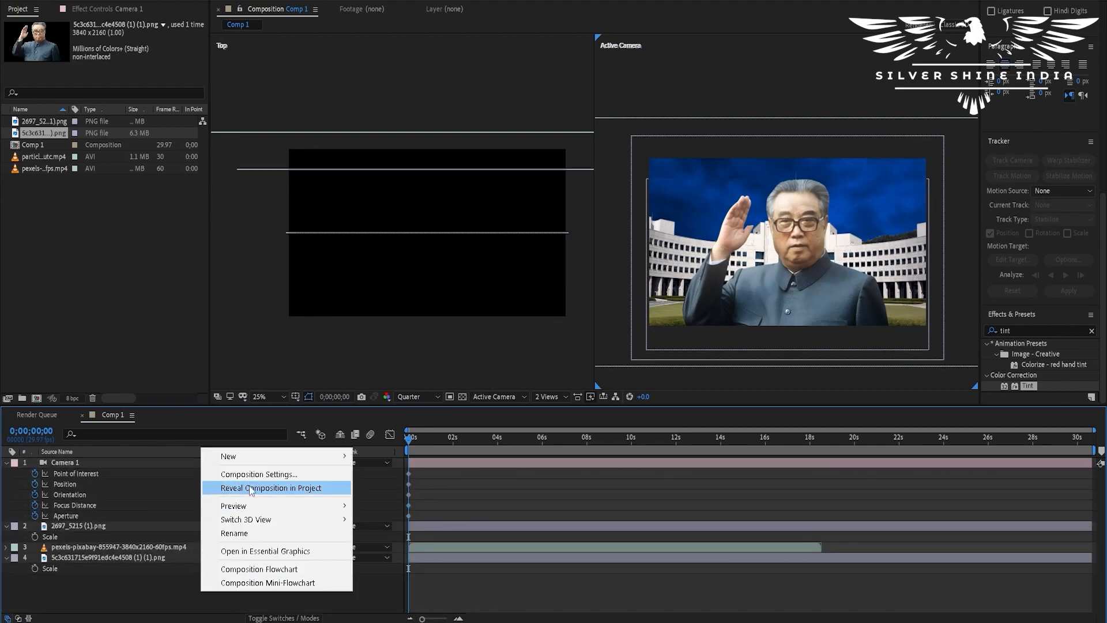
{"action": "mouse_move", "coordinate": [274, 463]}
{"action": "left_click", "coordinate": [369, 528]}
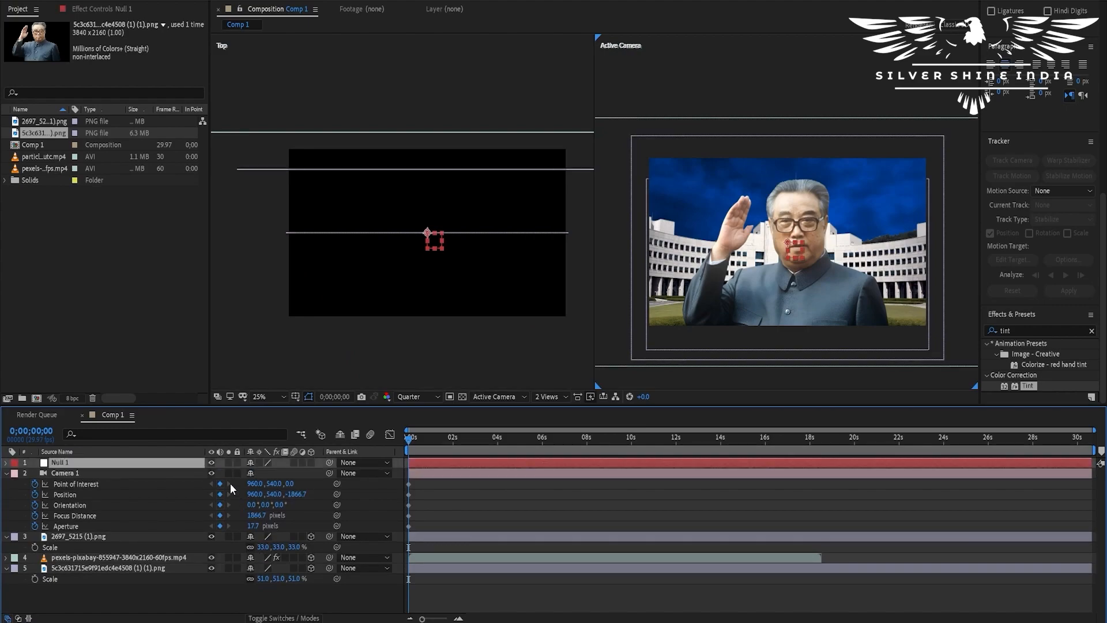
{"action": "left_click", "coordinate": [311, 463]}
Step: Parent Camera 1 to the Null 1 layer
{"action": "left_click", "coordinate": [165, 473]}
{"action": "left_click_drag", "start_coordinate": [324, 474], "coordinate": [157, 467]}
{"action": "left_click", "coordinate": [168, 475]}
{"action": "left_click_drag", "start_coordinate": [329, 473], "coordinate": [122, 465]}
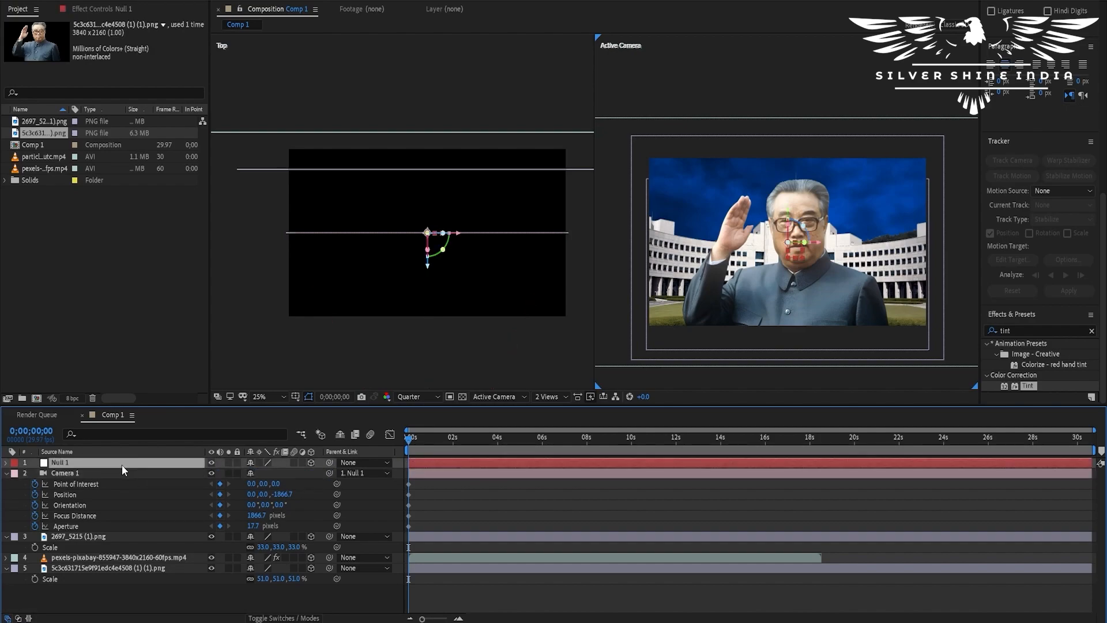
Step: Set Position and Z Rotation keyframes on Null 1 at 0;00;00;00
{"action": "key", "text": "p"}
{"action": "left_click_drag", "start_coordinate": [468, 448], "coordinate": [466, 448]}
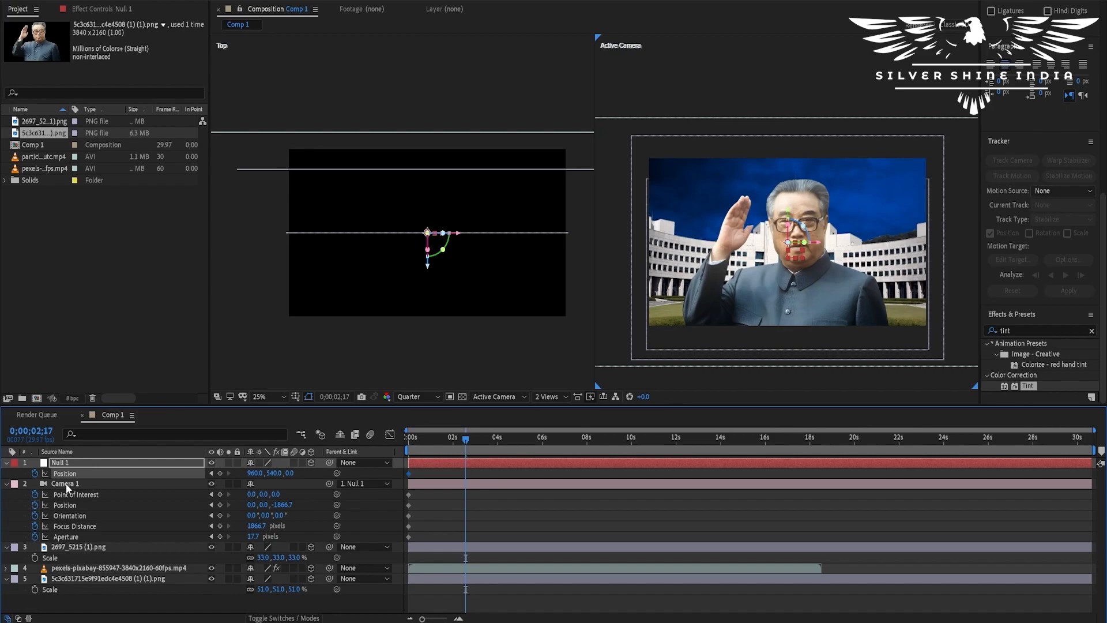
{"action": "key", "text": "r"}
{"action": "key", "text": "Home"}
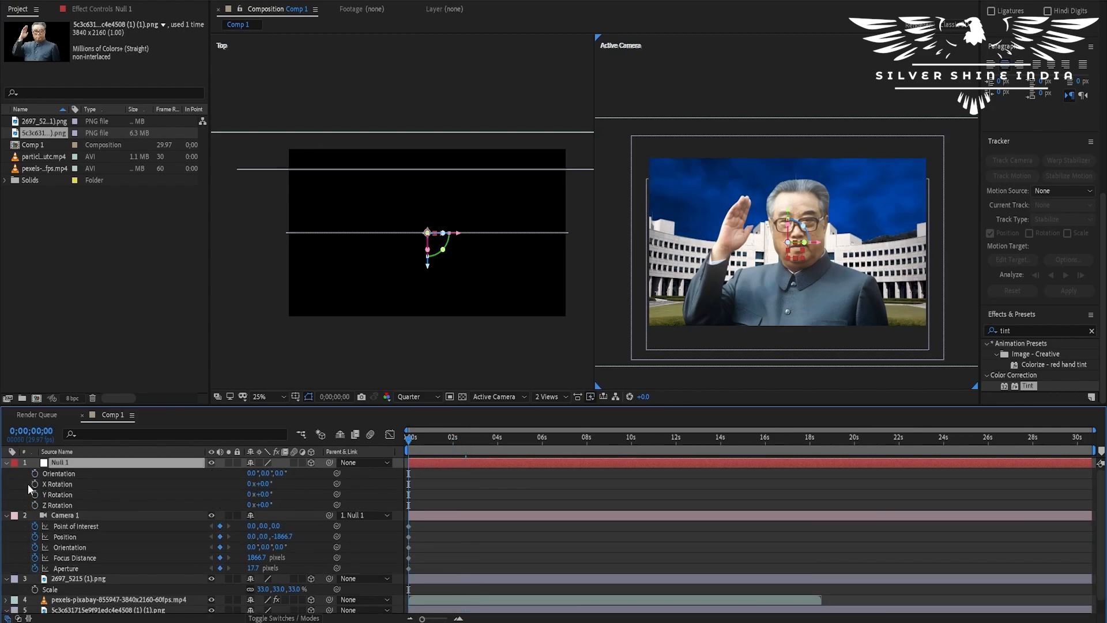
{"action": "left_click", "coordinate": [35, 505]}
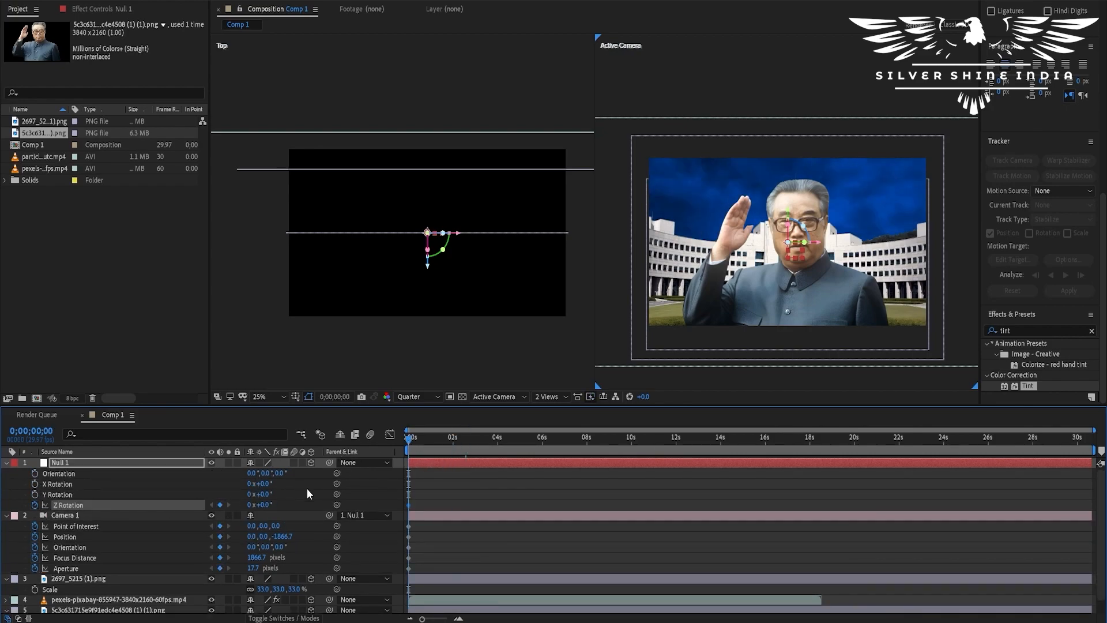
Step: Apply Easy Ease to the starting keyframes of Null 1 and Camera 1
{"action": "key", "text": "u"}
{"action": "left_click_drag", "start_coordinate": [461, 473], "coordinate": [378, 554]}
{"action": "key", "text": "F9"}
{"action": "left_click", "coordinate": [461, 519]}
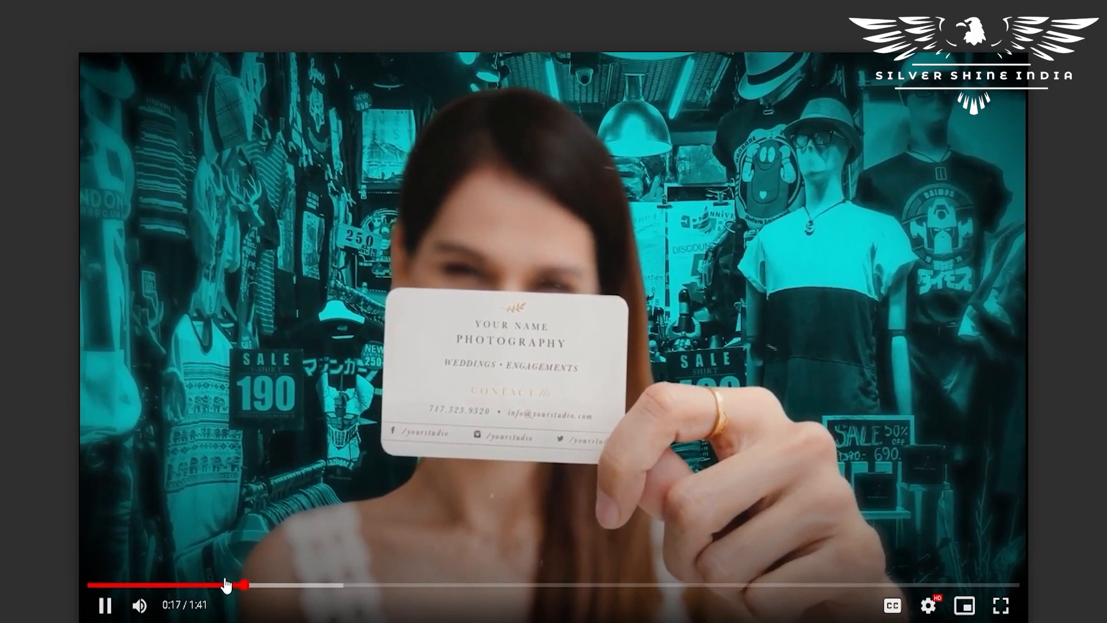
Step: Rewind the reference video to about 0:08 to review its parallax shots
{"action": "left_click_drag", "start_coordinate": [225, 586], "coordinate": [162, 586]}
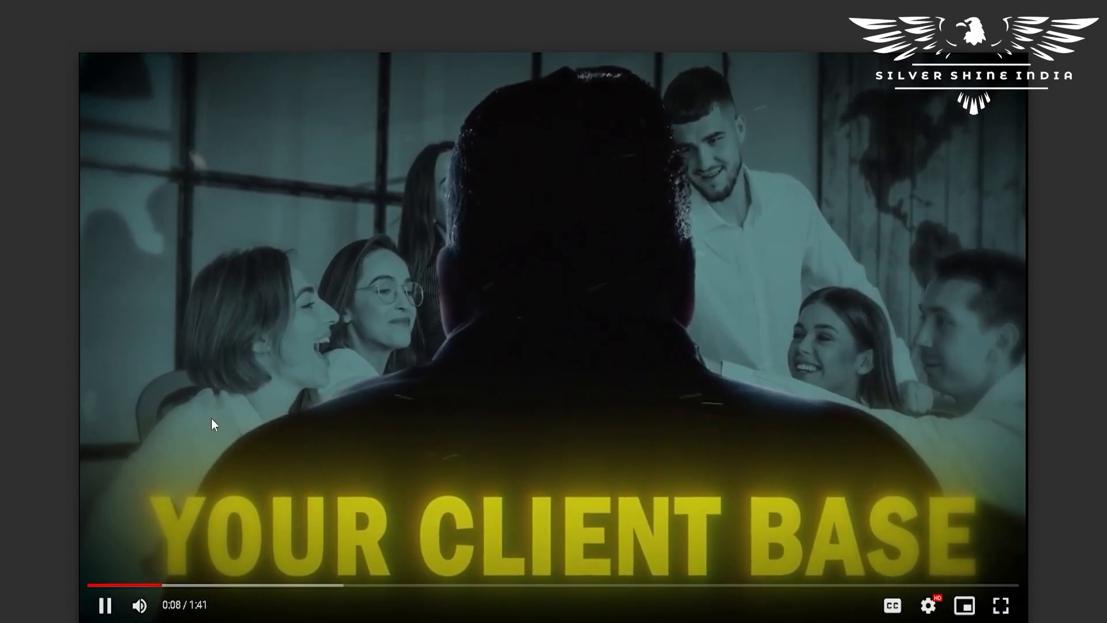
Step: Play and pause the reference video between about 0:08 and 0:09 to examine the sideways camera move out of the client-base shot
{"action": "left_click", "coordinate": [202, 438]}
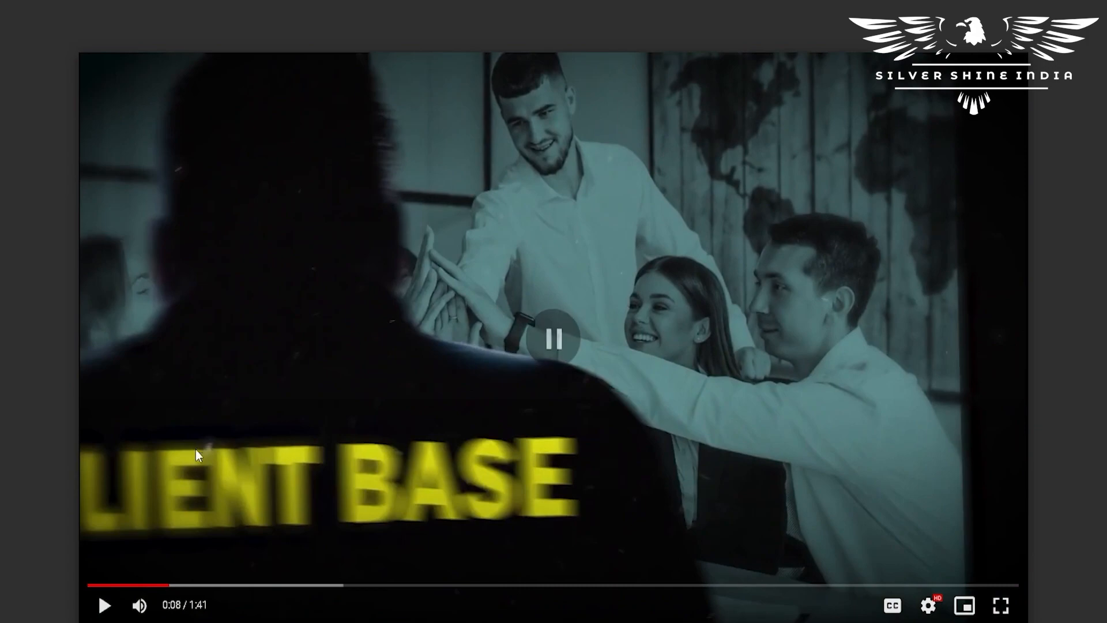
{"action": "left_click", "coordinate": [193, 459]}
{"action": "left_click", "coordinate": [183, 474]}
{"action": "left_click", "coordinate": [182, 475]}
{"action": "left_click", "coordinate": [286, 381]}
{"action": "mouse_move", "coordinate": [178, 586]}
{"action": "left_mouse_down"}
{"action": "mouse_move", "coordinate": [149, 586]}
{"action": "mouse_move", "coordinate": [173, 586]}
{"action": "left_mouse_up"}
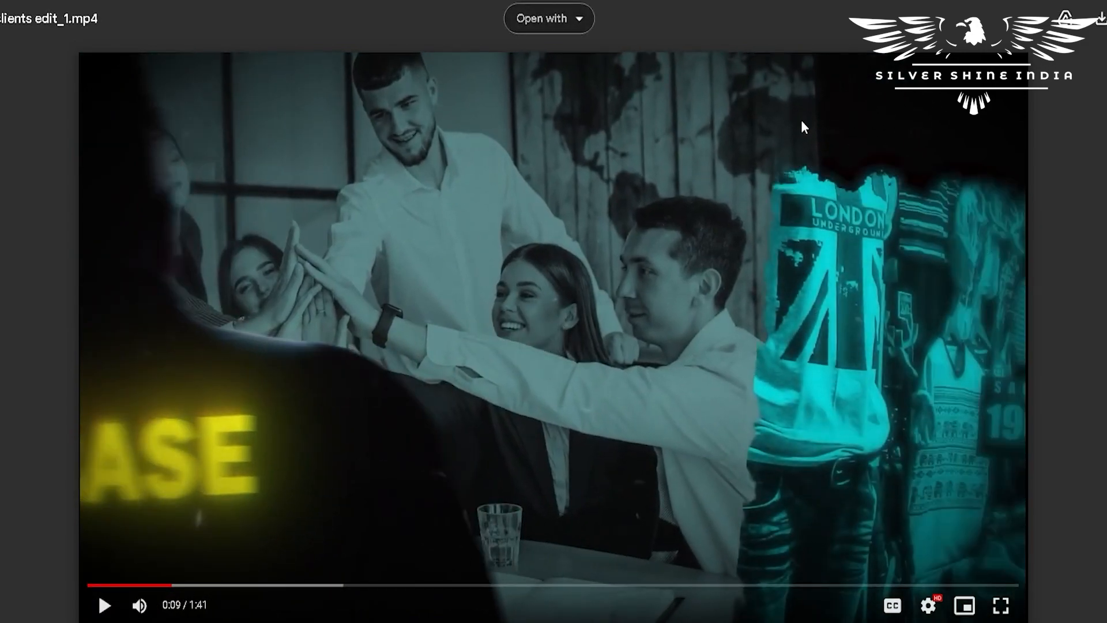
{"action": "left_click", "coordinate": [168, 586]}
{"action": "left_click", "coordinate": [197, 516]}
{"action": "left_click", "coordinate": [195, 551]}
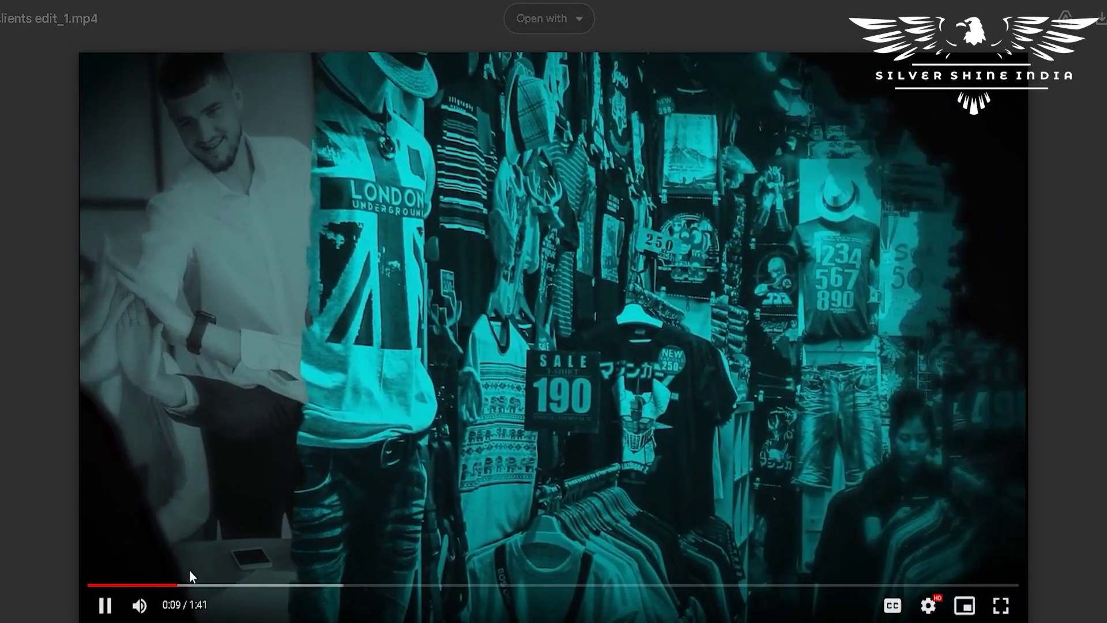
Step: Replay the reference video from about 0:08 to 0:11 to examine the transition through the shop scene to the card shot
{"action": "left_click_drag", "start_coordinate": [177, 587], "coordinate": [170, 589]}
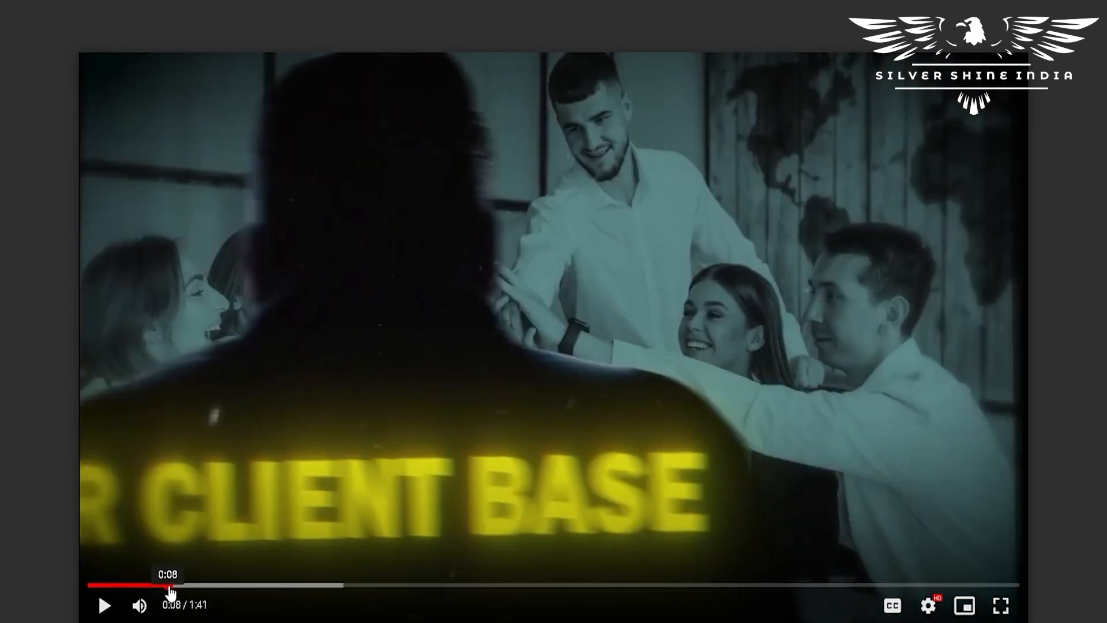
{"action": "left_click", "coordinate": [173, 585]}
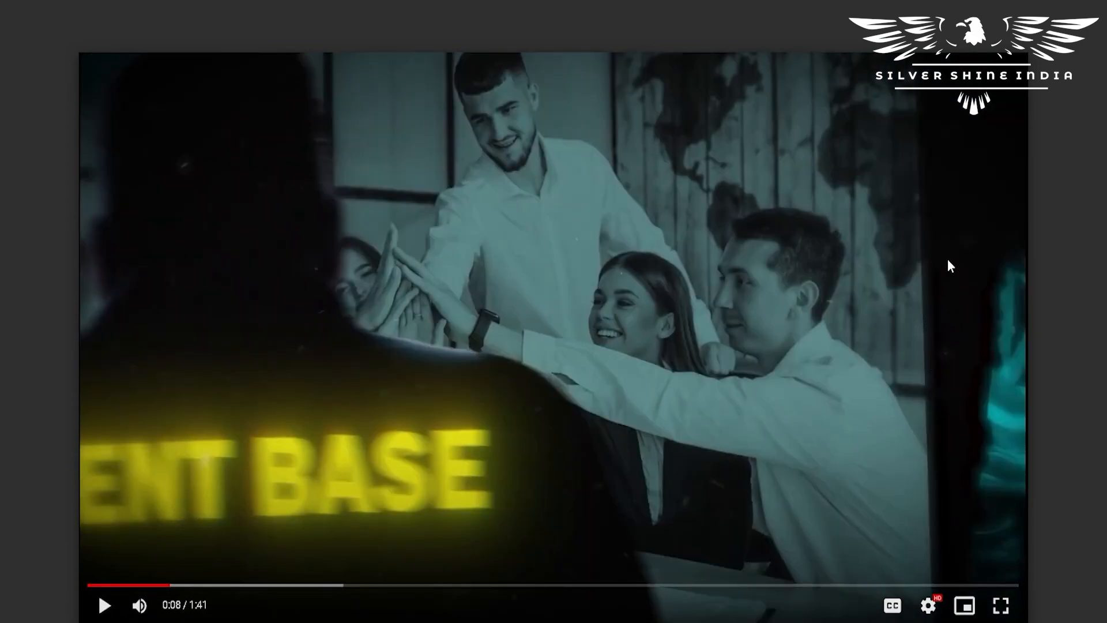
{"action": "left_click", "coordinate": [703, 455]}
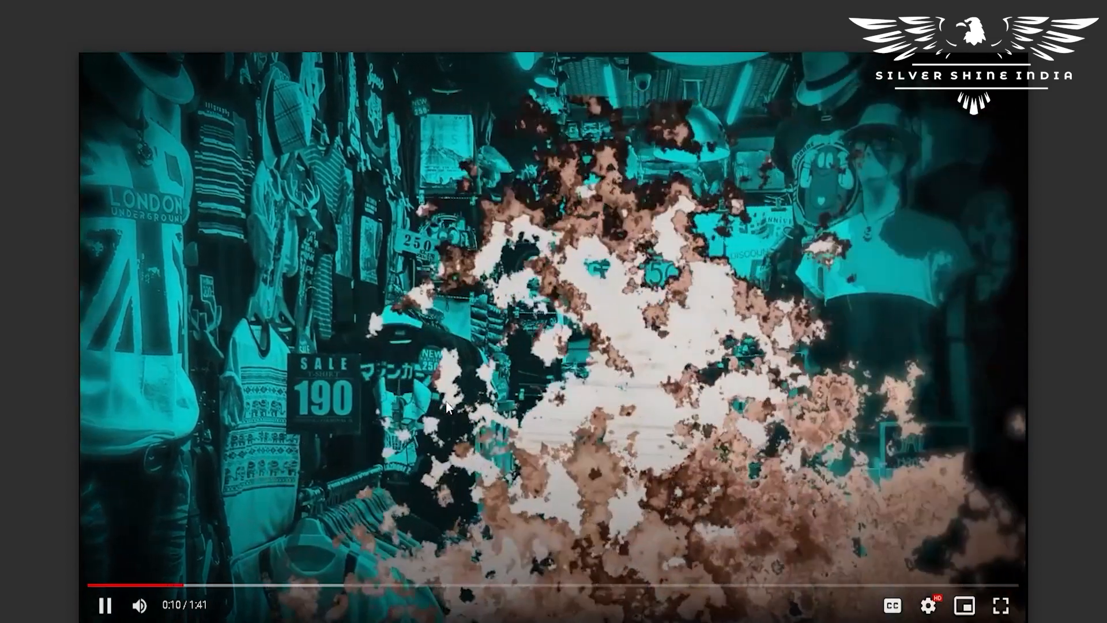
{"action": "left_click", "coordinate": [445, 401]}
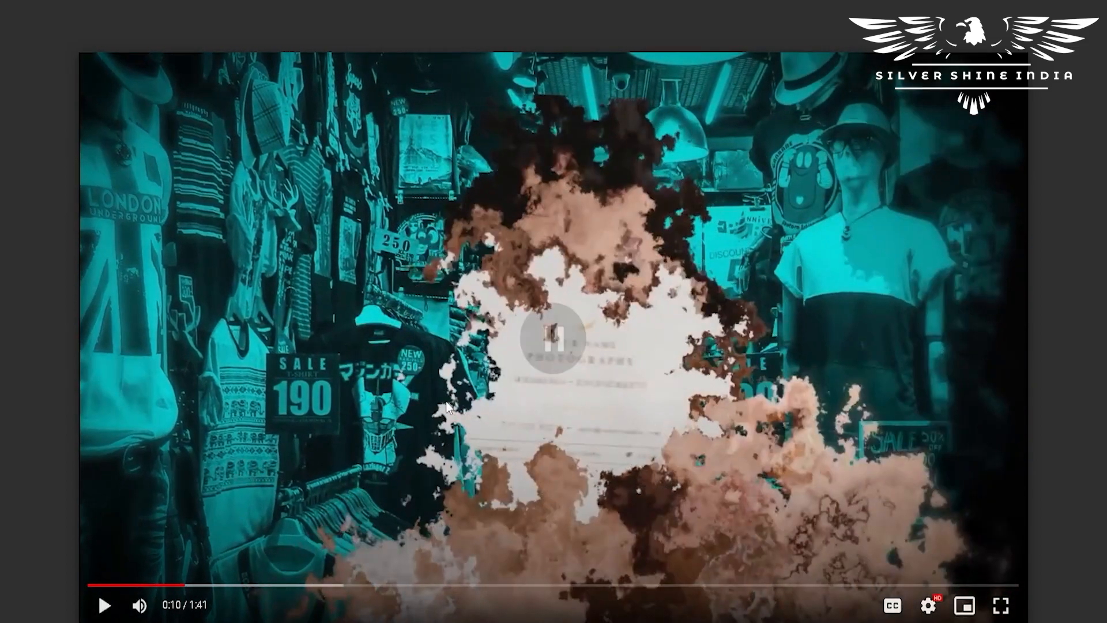
{"action": "left_click", "coordinate": [445, 401]}
{"action": "left_click", "coordinate": [445, 401]}
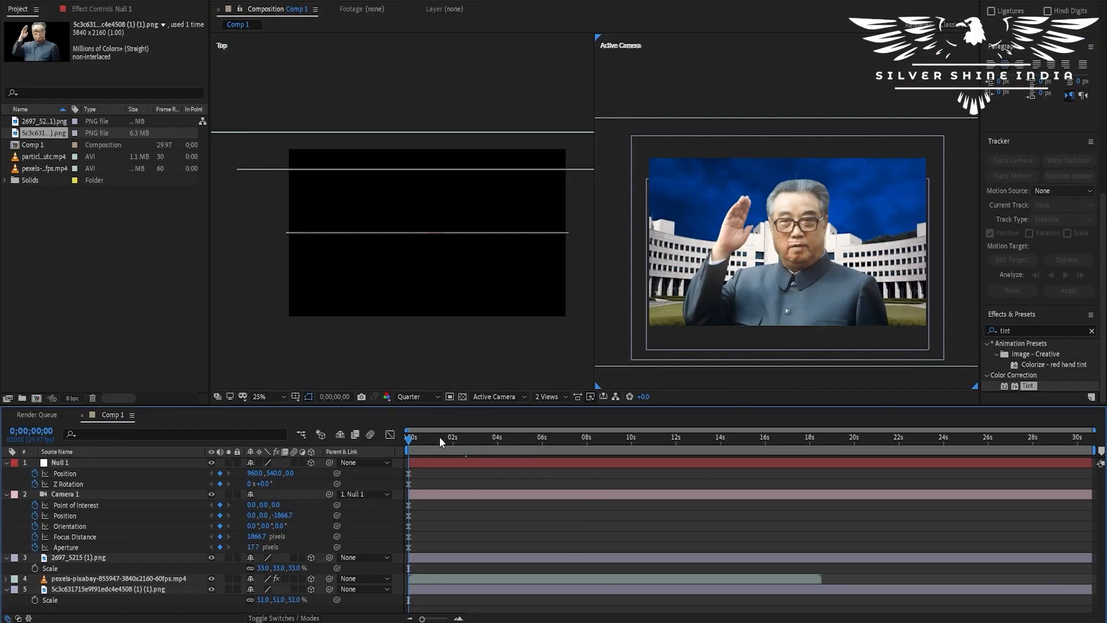
Step: Try keyframing Camera 1 at 0;00;02;20 by shifting it sideways in the Top view to X 1024
{"action": "left_click", "coordinate": [426, 495]}
{"action": "left_click_drag", "start_coordinate": [460, 440], "coordinate": [467, 440]}
{"action": "left_click_drag", "start_coordinate": [444, 380], "coordinate": [420, 185]}
{"action": "scroll", "coordinate": [410, 232], "scroll_direction": "down", "scroll_amount": 1}
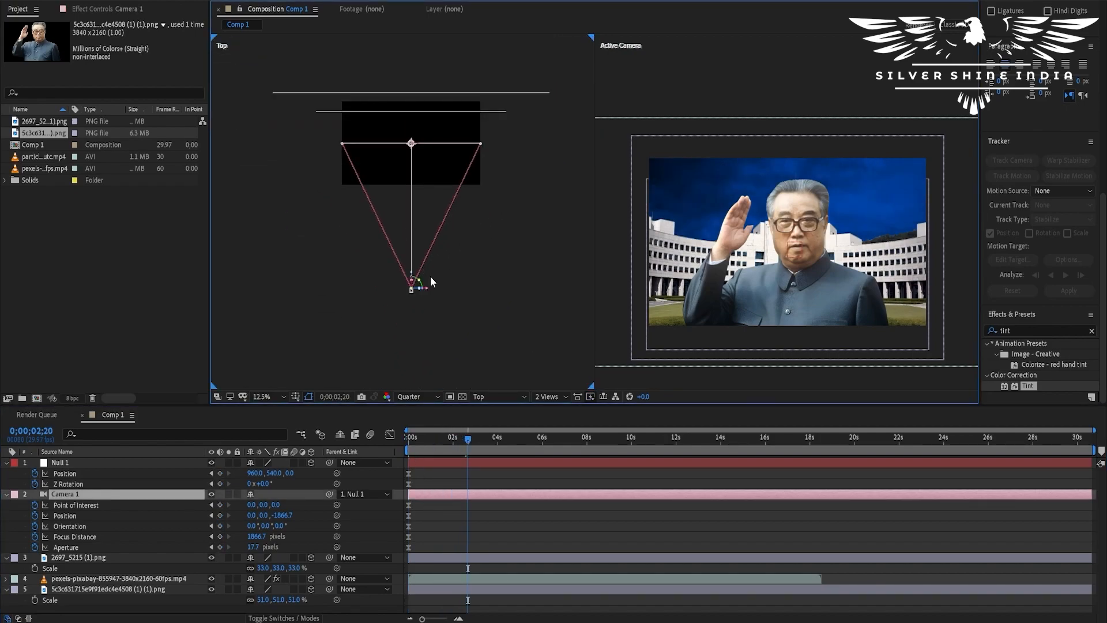
{"action": "left_click_drag", "start_coordinate": [428, 284], "coordinate": [496, 285]}
{"action": "key", "text": "ctrl+z"}
{"action": "left_click_drag", "start_coordinate": [513, 311], "coordinate": [445, 314]}
{"action": "left_click_drag", "start_coordinate": [409, 232], "coordinate": [451, 238]}
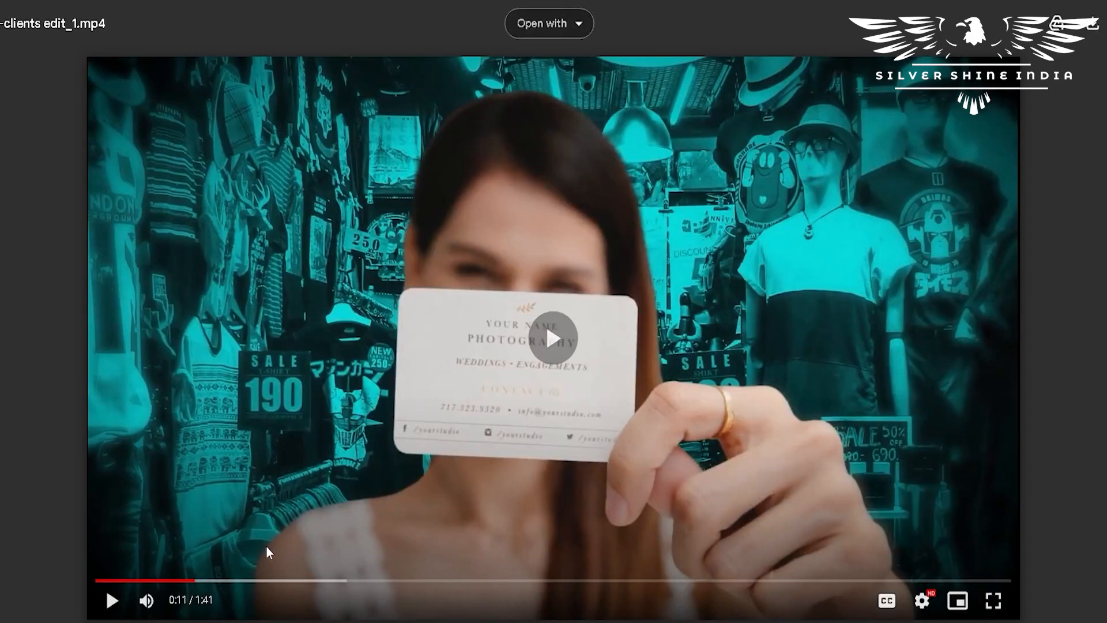
Step: Replay the reference video from about 0:06 to 0:08 to study the camera's motion around the title text
{"action": "left_click", "coordinate": [269, 544]}
{"action": "left_click", "coordinate": [158, 581]}
{"action": "key", "text": "k"}
{"action": "left_click", "coordinate": [111, 600]}
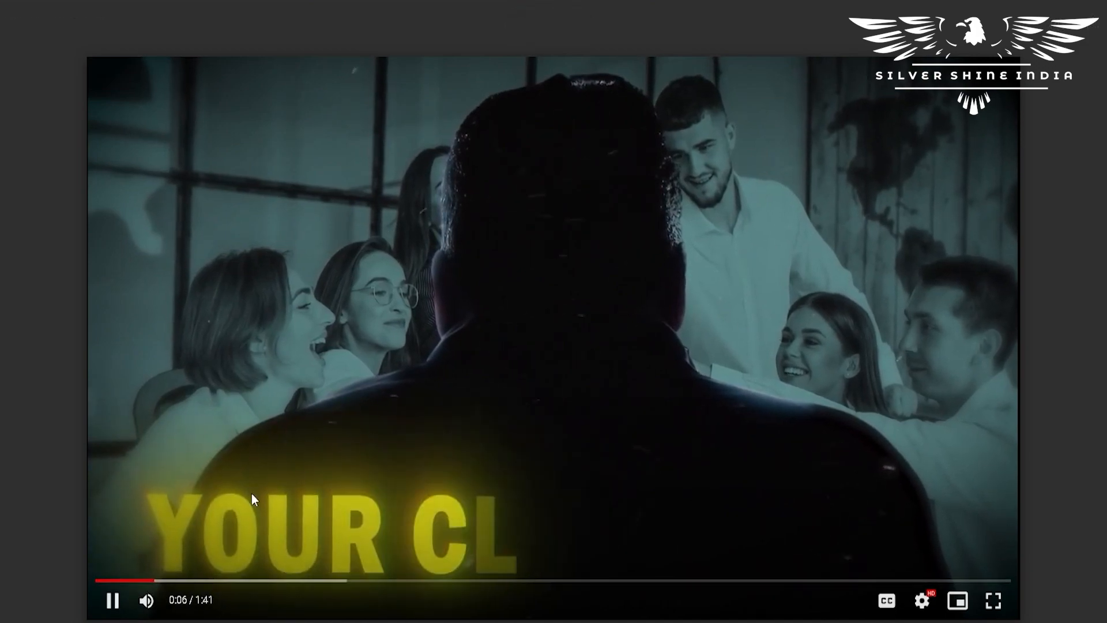
{"action": "left_click", "coordinate": [393, 415]}
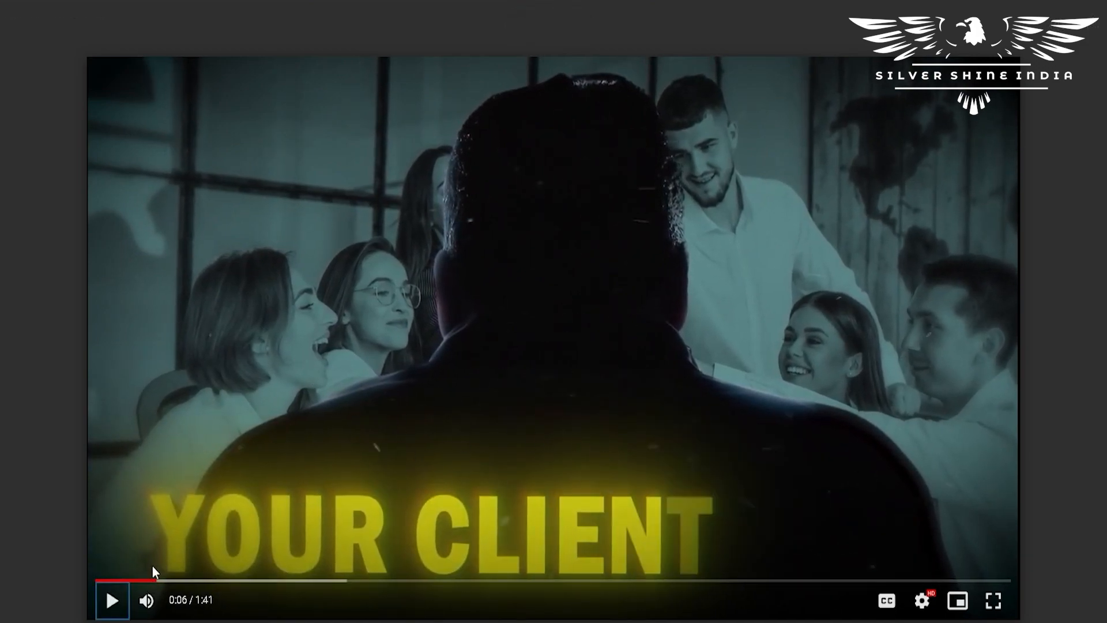
{"action": "left_click", "coordinate": [111, 600]}
{"action": "left_click", "coordinate": [394, 409]}
{"action": "left_click", "coordinate": [107, 609]}
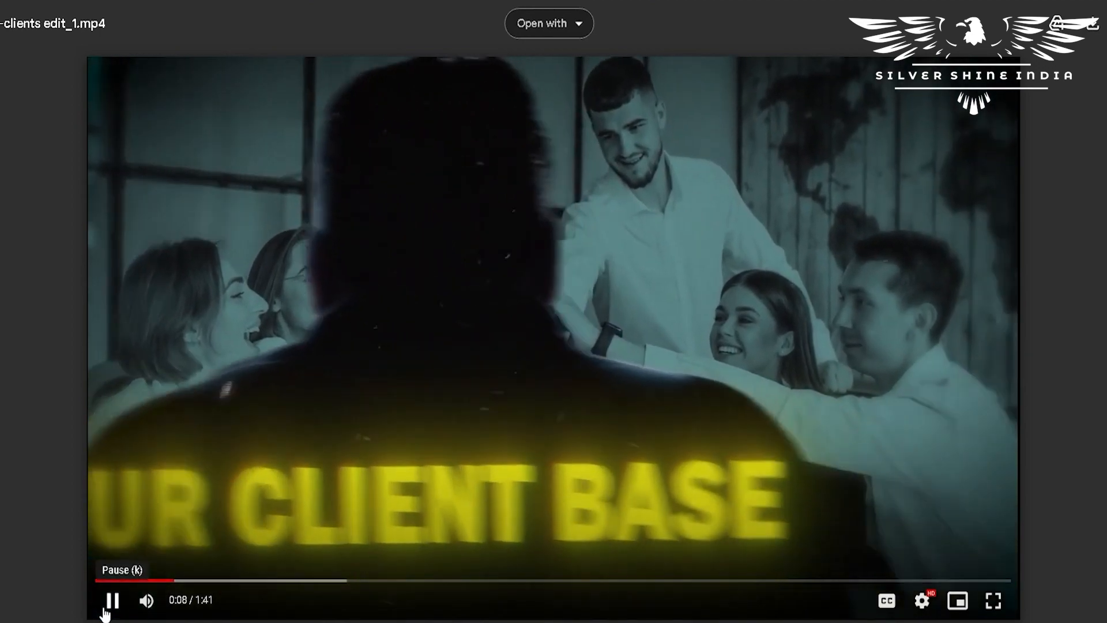
{"action": "left_click", "coordinate": [106, 610]}
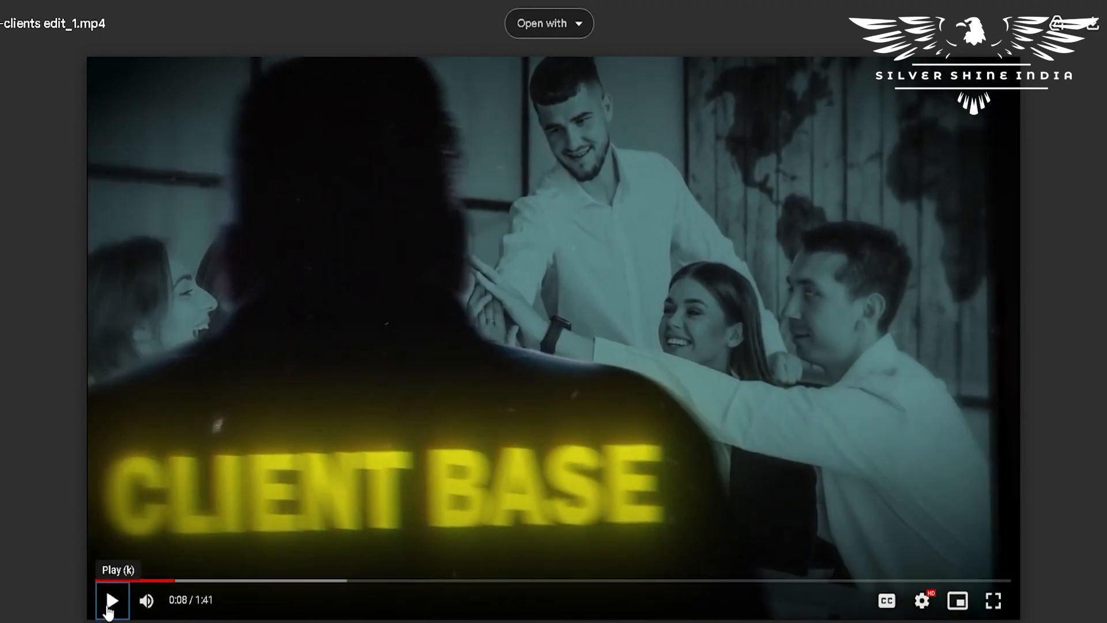
{"action": "left_click", "coordinate": [158, 581]}
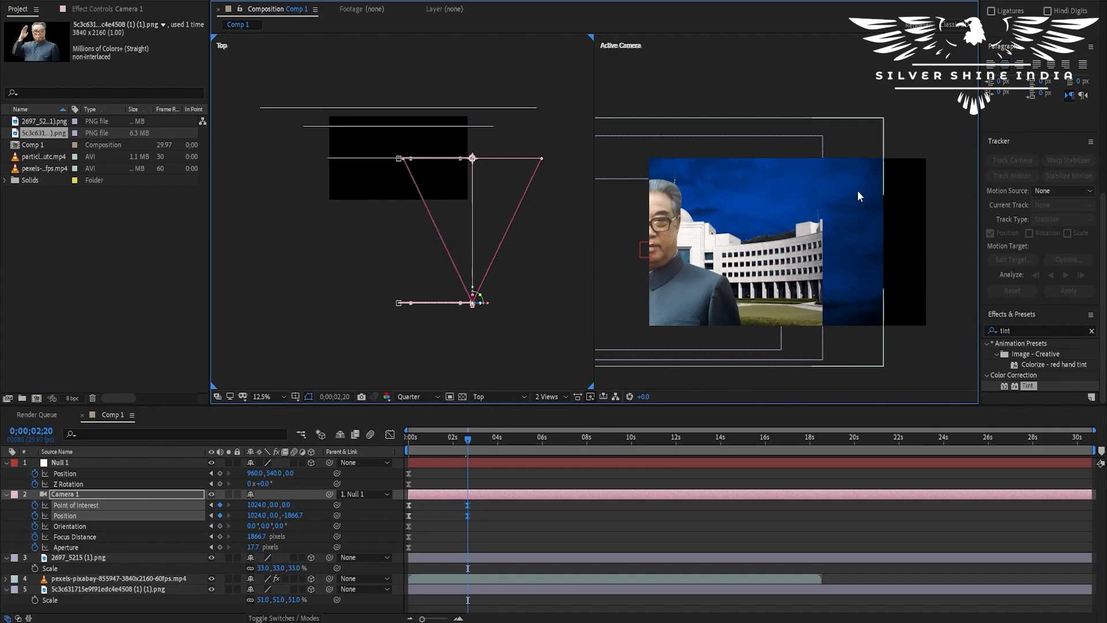
Step: Compare the Active Camera framing with the reference video's shot at 0:07 to 0:08
{"action": "left_click", "coordinate": [857, 191]}
{"action": "left_click_drag", "start_coordinate": [715, 233], "coordinate": [772, 210]}
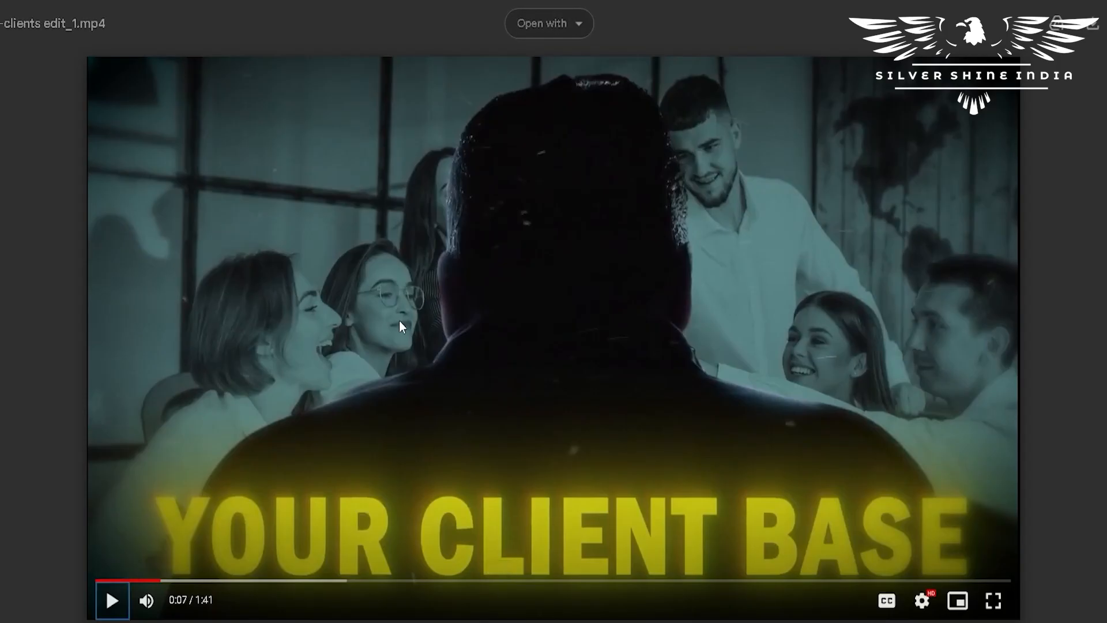
{"action": "left_click", "coordinate": [362, 311]}
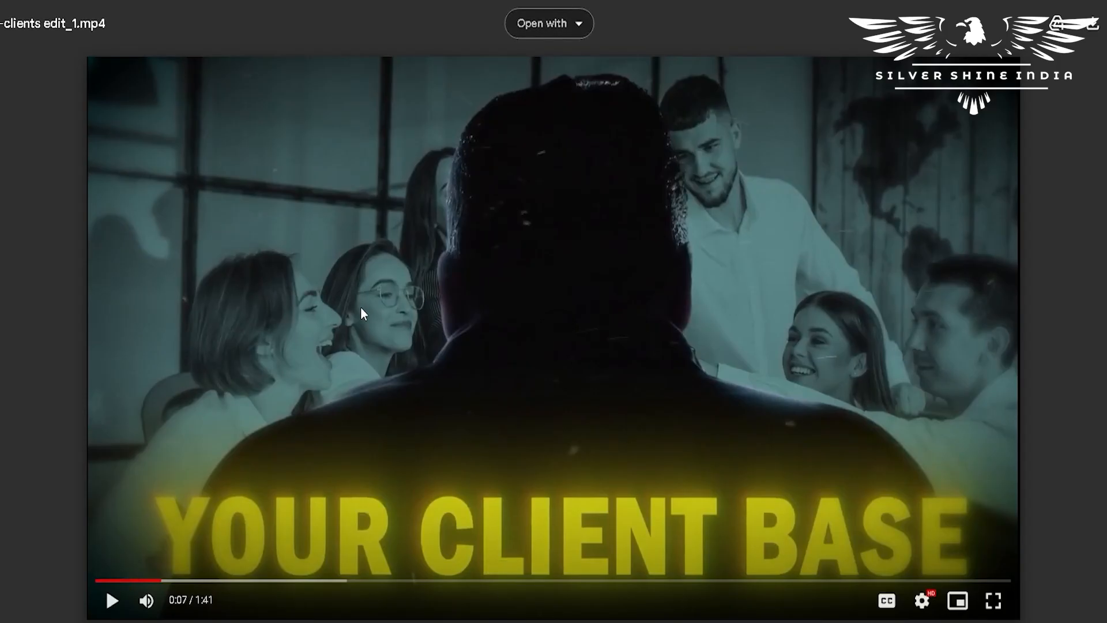
{"action": "left_click", "coordinate": [362, 312]}
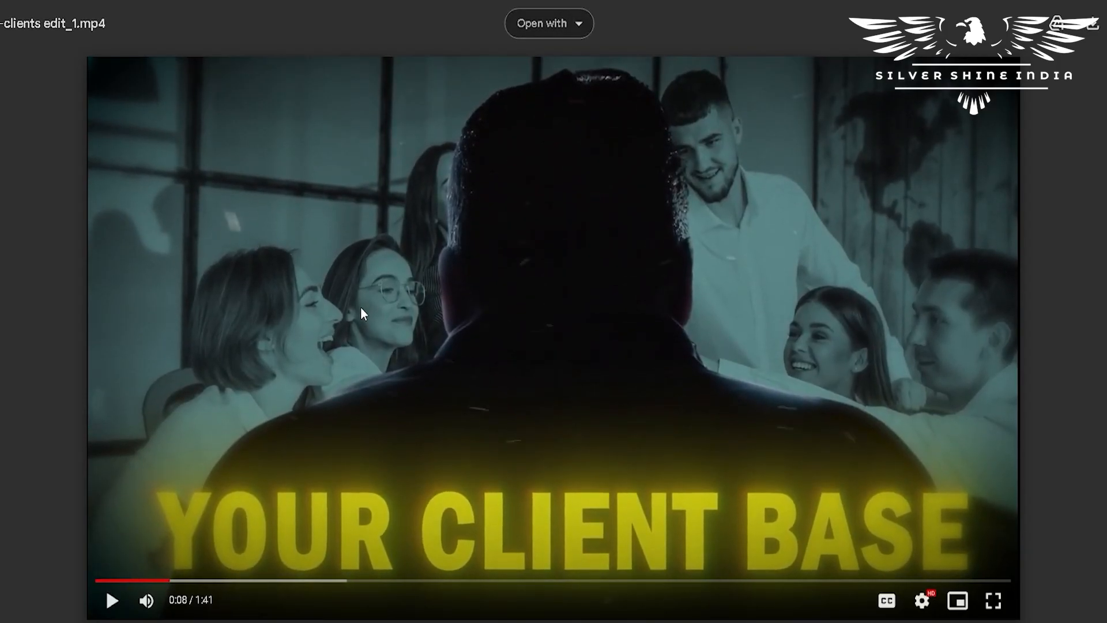
{"action": "left_click", "coordinate": [361, 308]}
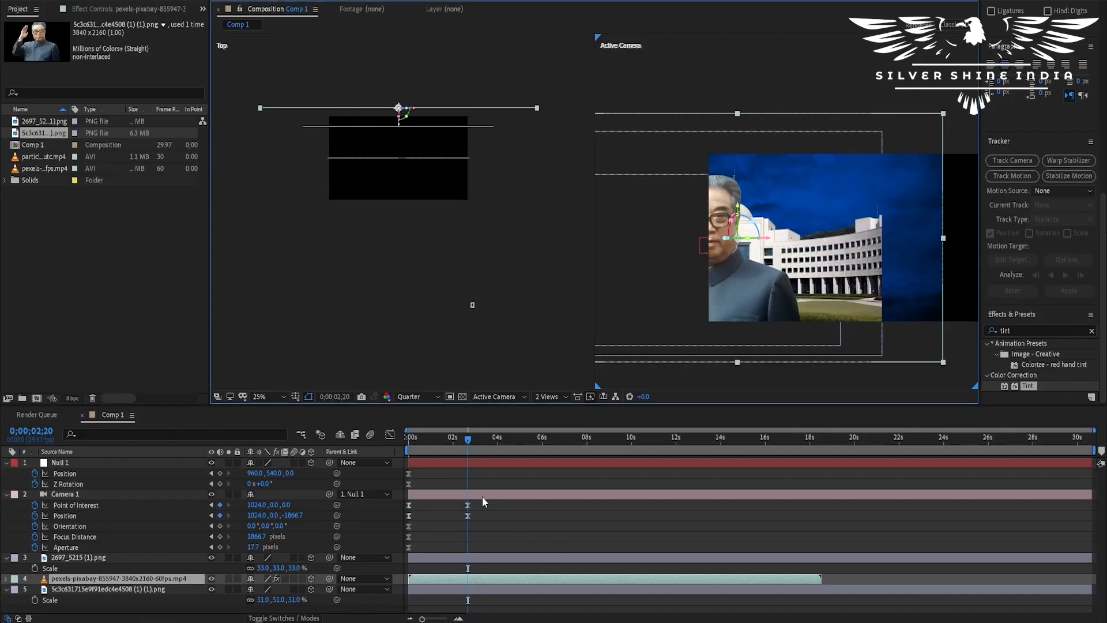
Step: Delete Camera 1's Point of Interest and Position keyframes at 0;00;02;20
{"action": "left_click", "coordinate": [478, 496]}
{"action": "left_click", "coordinate": [454, 464]}
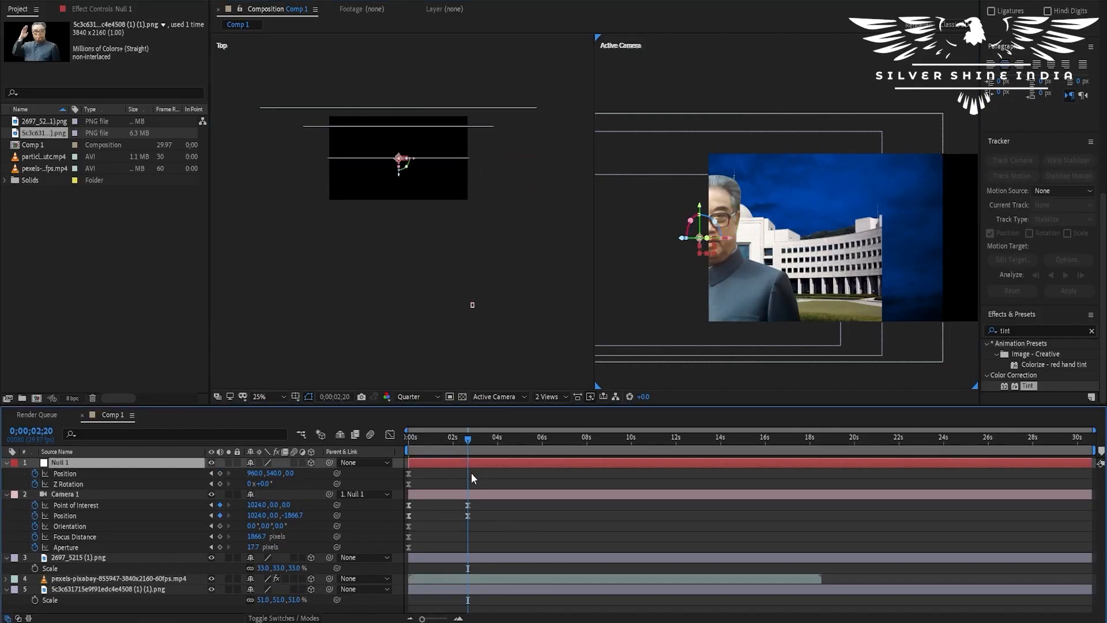
{"action": "left_click_drag", "start_coordinate": [479, 506], "coordinate": [466, 516]}
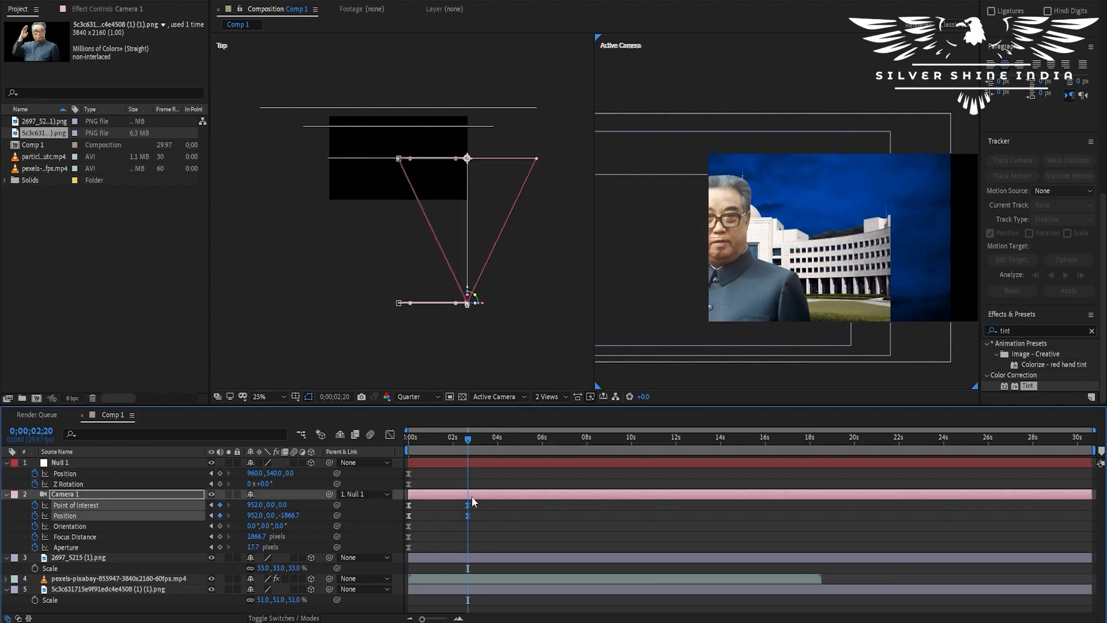
{"action": "key", "text": "Delete"}
{"action": "left_click", "coordinate": [474, 465]}
{"action": "left_click", "coordinate": [399, 212]}
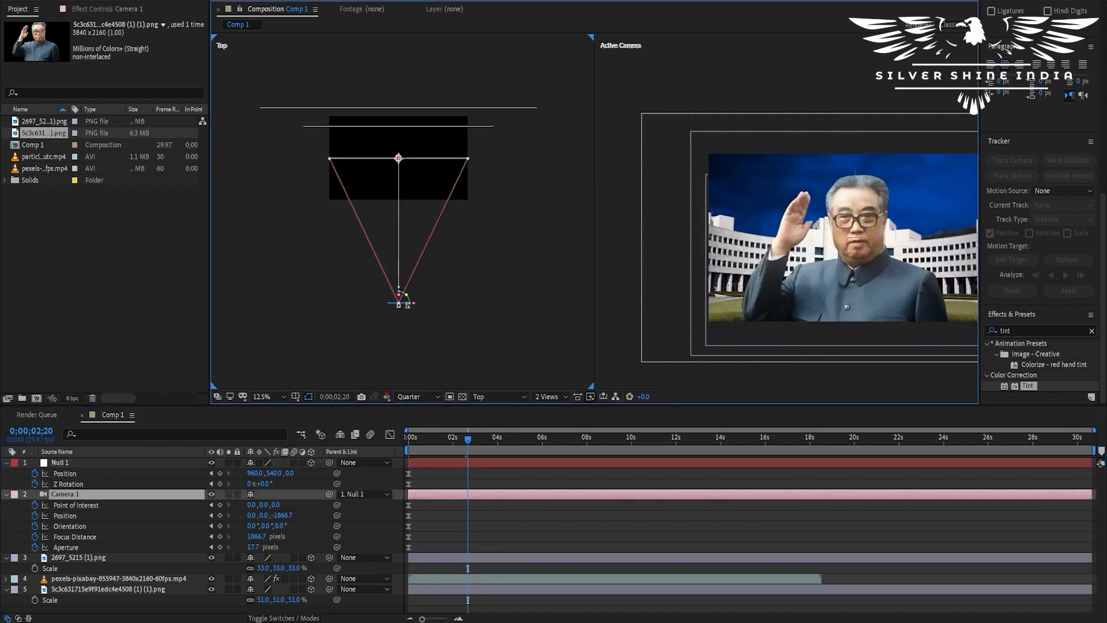
Step: Keyframe Null 1's Position at 0;00;02;11 by moving it sideways in the Top view to X 2408
{"action": "left_click", "coordinate": [461, 439]}
{"action": "left_click", "coordinate": [462, 463]}
{"action": "left_click_drag", "start_coordinate": [416, 165], "coordinate": [520, 166]}
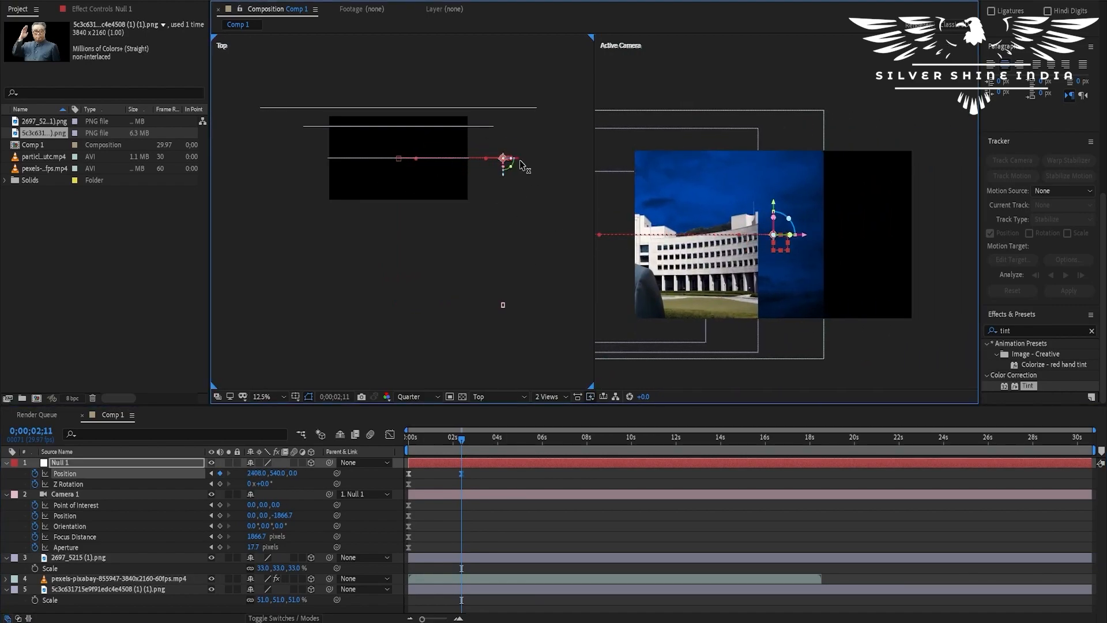
{"action": "left_click", "coordinate": [522, 198]}
{"action": "left_click_drag", "start_coordinate": [483, 474], "coordinate": [389, 502]}
{"action": "left_click", "coordinate": [454, 501]}
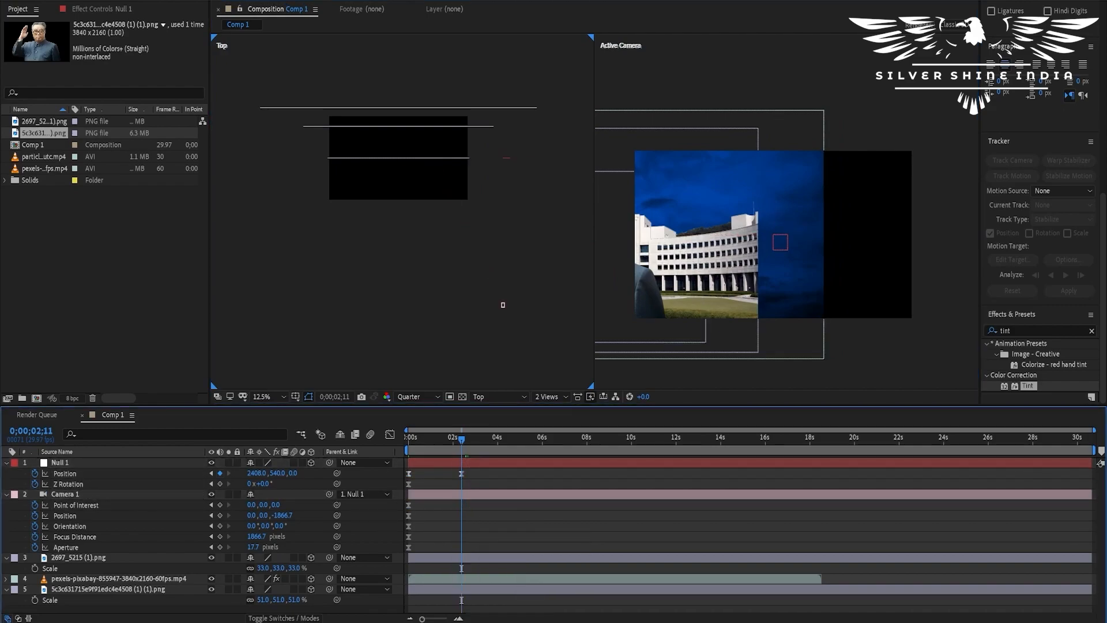
{"action": "mouse_move", "coordinate": [544, 622]}
{"action": "left_click", "coordinate": [470, 501]}
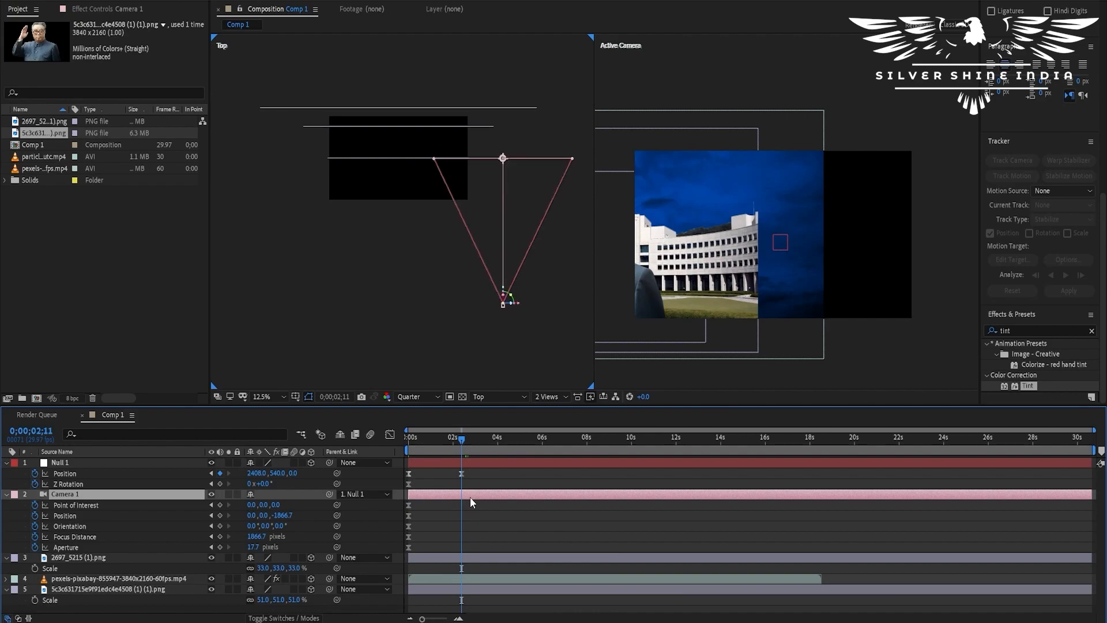
{"action": "left_click_drag", "start_coordinate": [470, 476], "coordinate": [413, 559]}
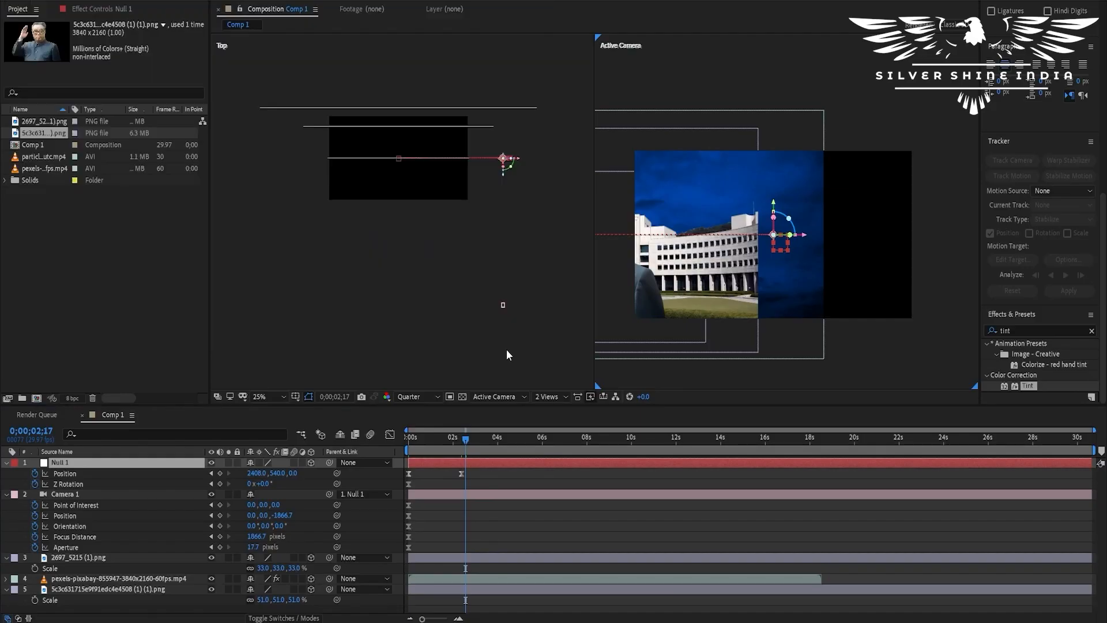
Step: Try adding a second copy of 2697_5215 (1).png to the timeline above Camera 1
{"action": "left_click", "coordinate": [485, 513]}
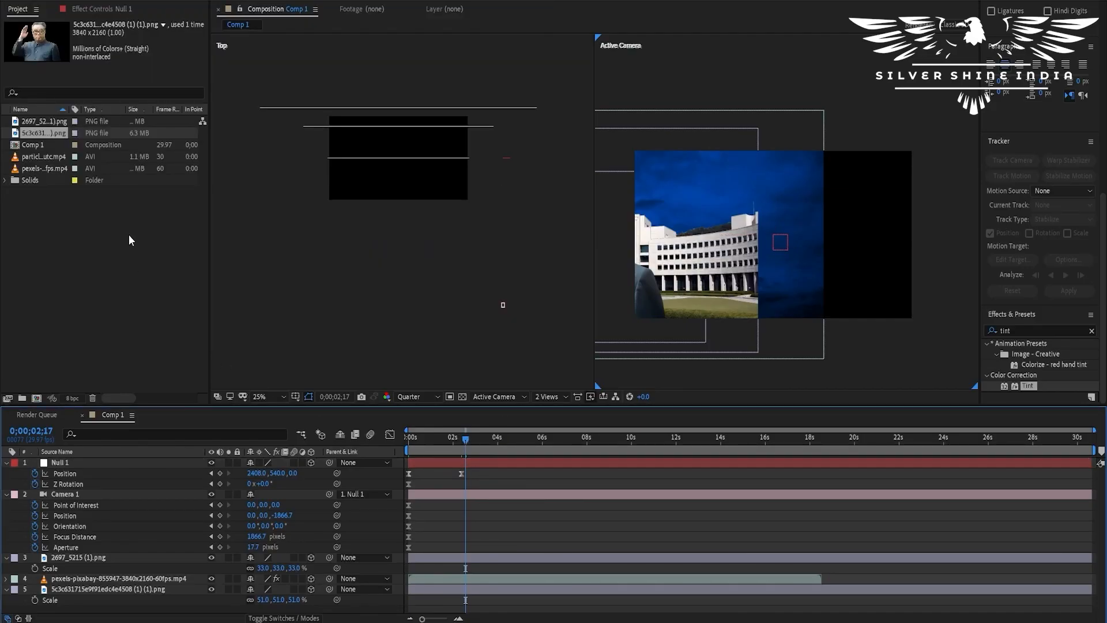
{"action": "left_click_drag", "start_coordinate": [33, 123], "coordinate": [471, 496]}
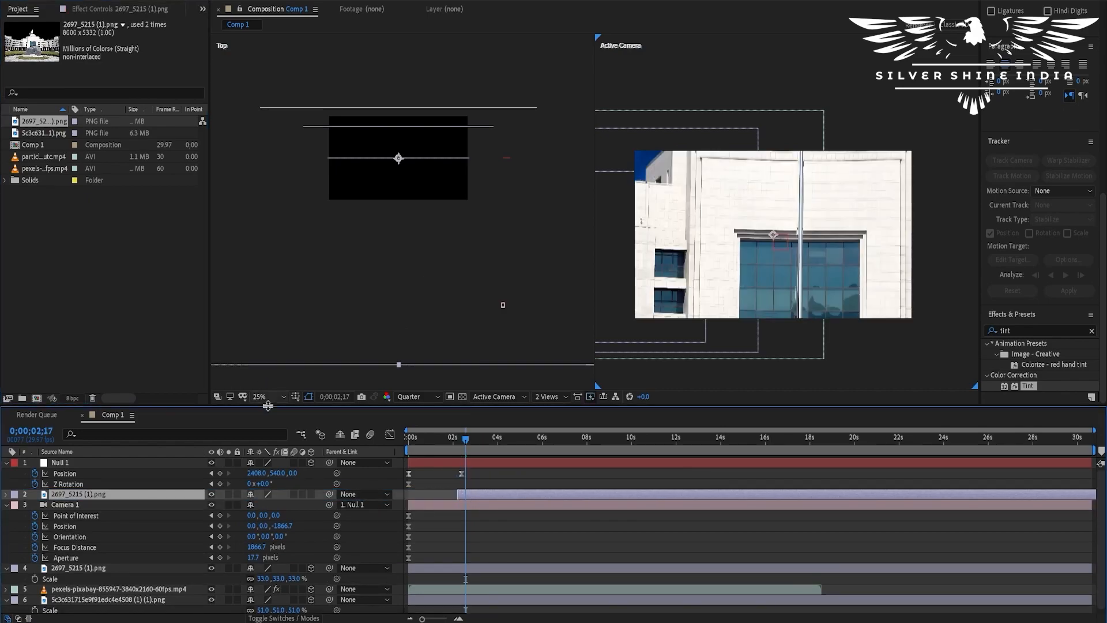
{"action": "key", "text": "Delete"}
{"action": "left_click", "coordinate": [142, 258]}
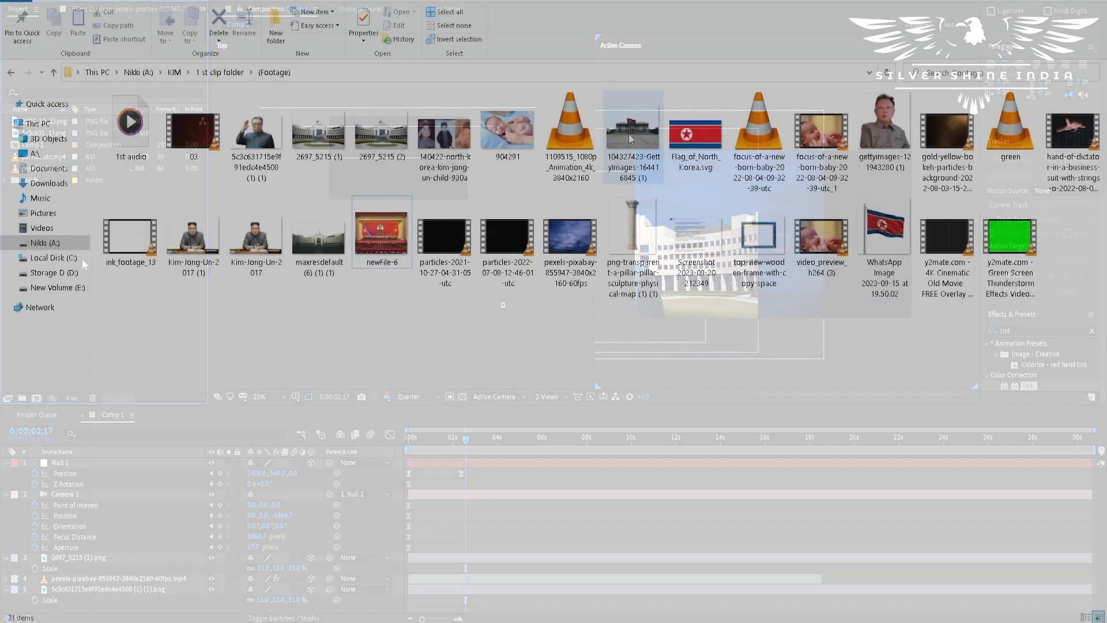
{"action": "left_click_drag", "start_coordinate": [633, 139], "coordinate": [596, 315]}
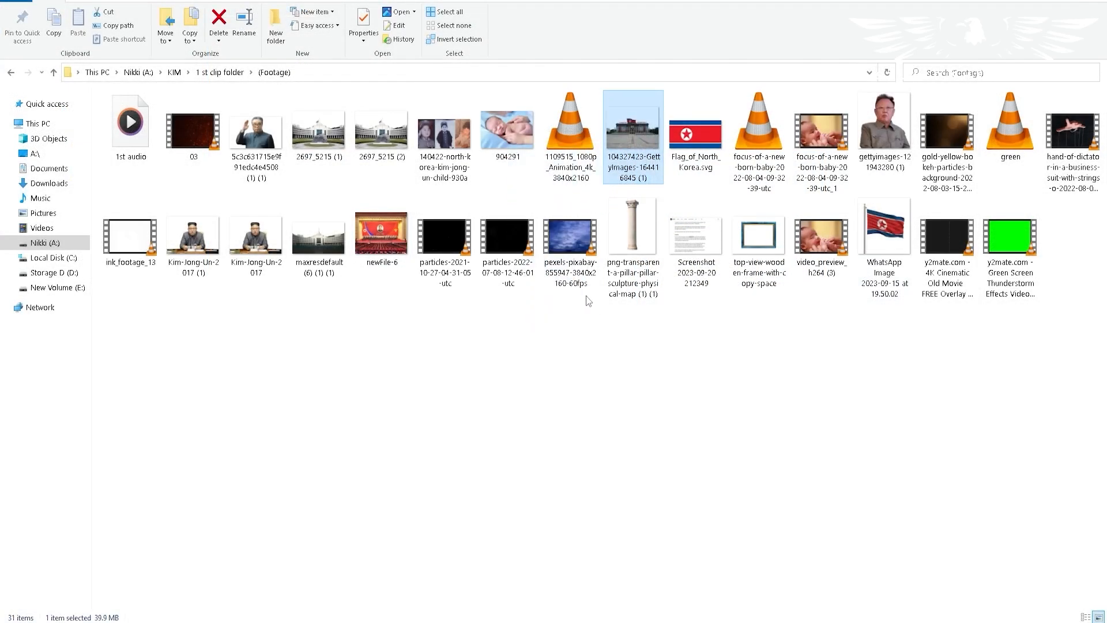
{"action": "left_click_drag", "start_coordinate": [625, 159], "coordinate": [233, 542]}
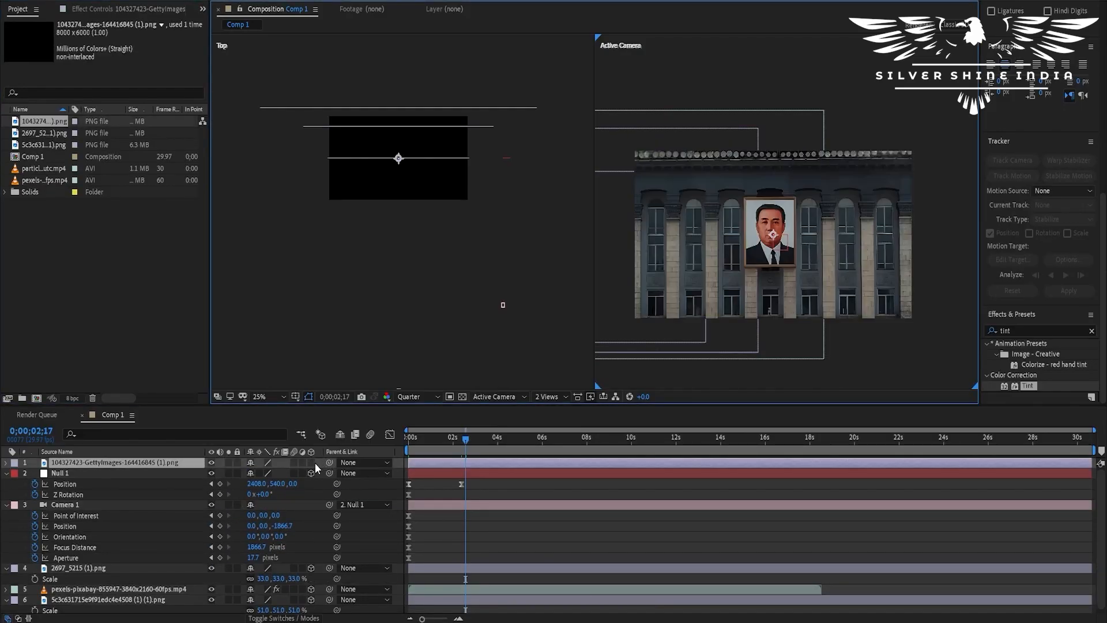
{"action": "left_click", "coordinate": [311, 462]}
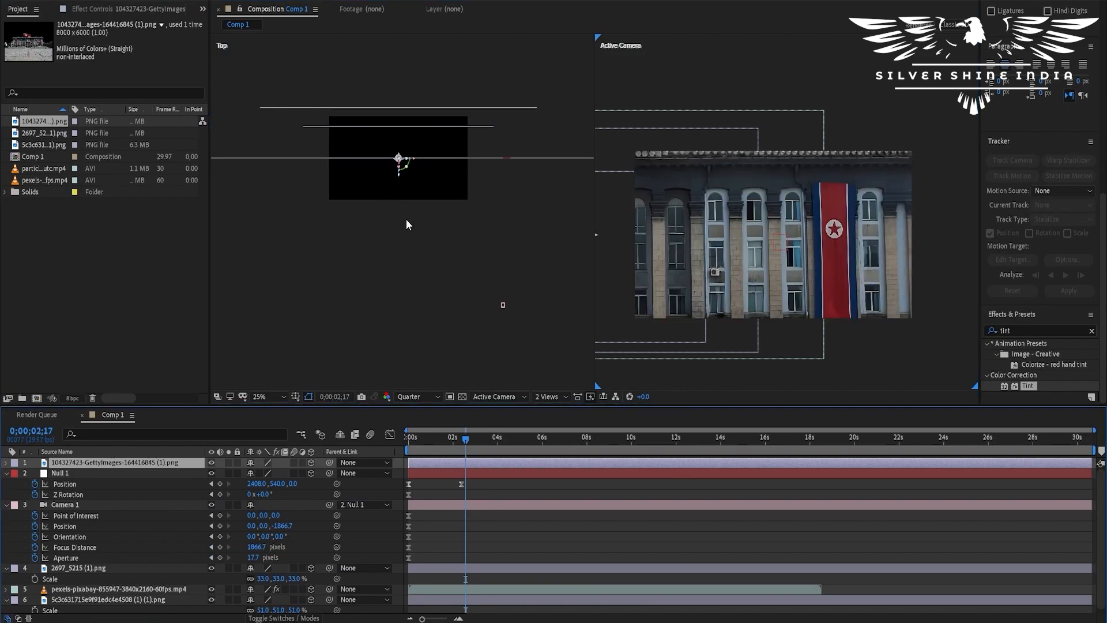
Step: Move the new building layer sideways beyond the first scene in the Top view and scale it to 64%
{"action": "scroll", "coordinate": [396, 220], "scroll_direction": "down", "scroll_amount": 2}
{"action": "left_click_drag", "start_coordinate": [398, 192], "coordinate": [580, 192]}
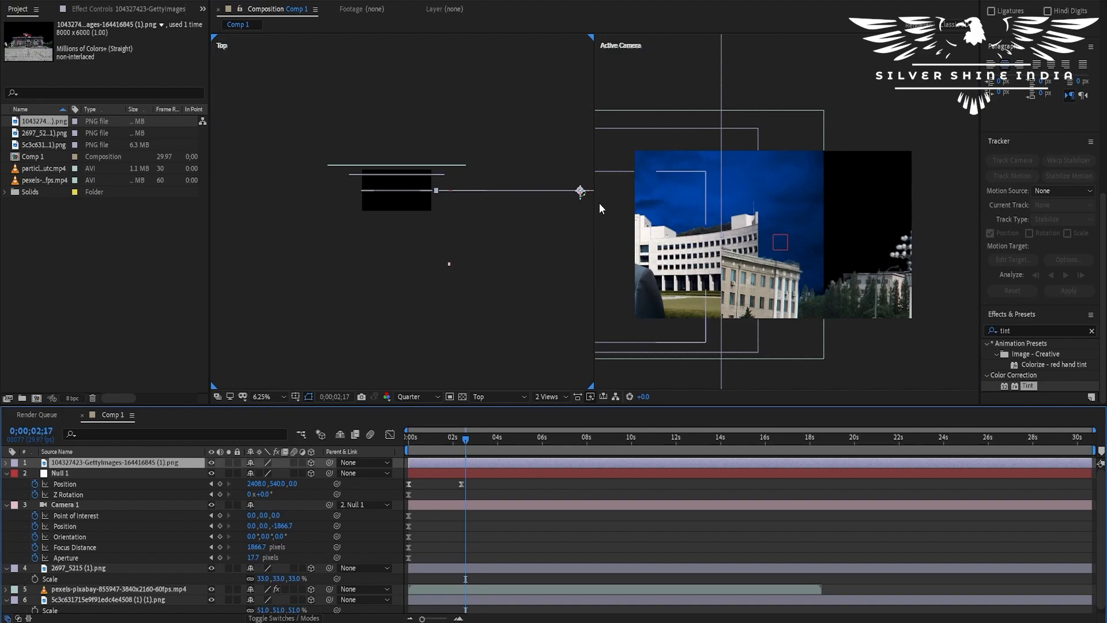
{"action": "key", "text": "s"}
{"action": "left_click_drag", "start_coordinate": [266, 474], "coordinate": [251, 479]}
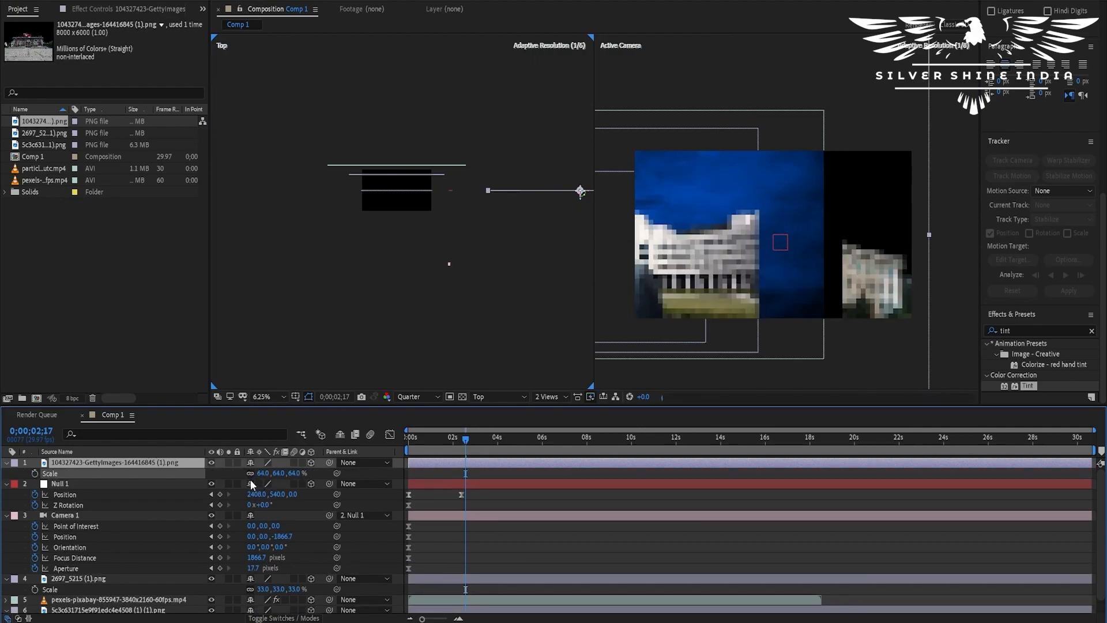
{"action": "scroll", "coordinate": [605, 288], "scroll_direction": "down", "scroll_amount": 1}
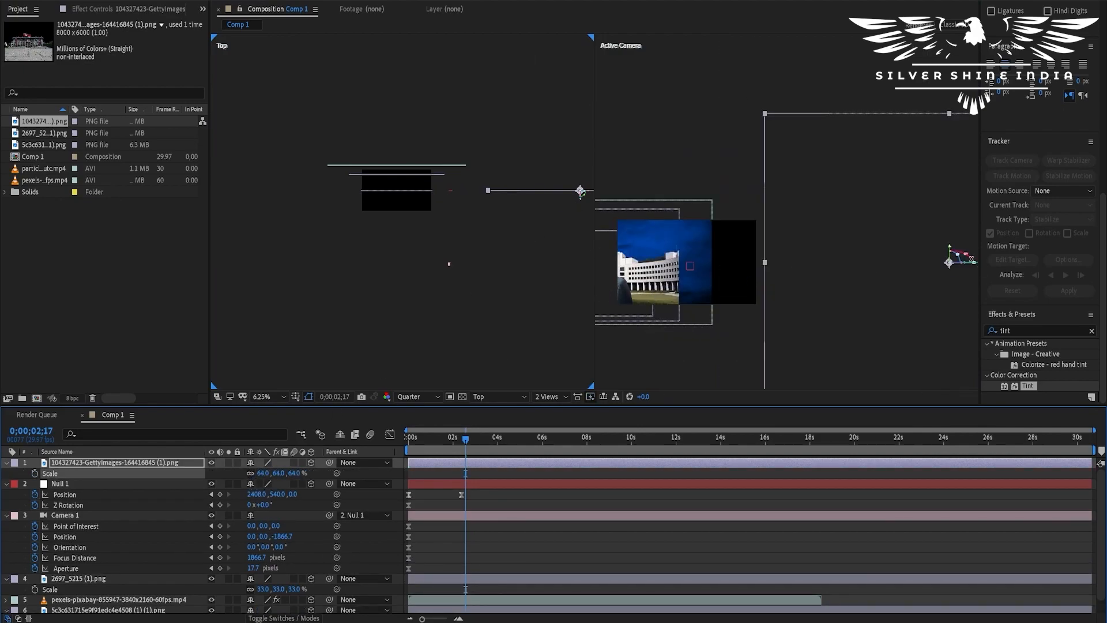
Step: Scale the new building layer to 22% and move it sideways in the Top view until it adjoins the first building
{"action": "left_click_drag", "start_coordinate": [966, 255], "coordinate": [803, 284]}
{"action": "key", "text": "ctrl+z"}
{"action": "left_click_drag", "start_coordinate": [576, 199], "coordinate": [539, 206]}
{"action": "left_click_drag", "start_coordinate": [556, 199], "coordinate": [479, 207]}
{"action": "key", "text": "s"}
{"action": "key", "text": "s"}
{"action": "left_click_drag", "start_coordinate": [262, 474], "coordinate": [237, 480]}
{"action": "left_click_drag", "start_coordinate": [751, 278], "coordinate": [815, 281]}
{"action": "left_click_drag", "start_coordinate": [475, 206], "coordinate": [448, 201]}
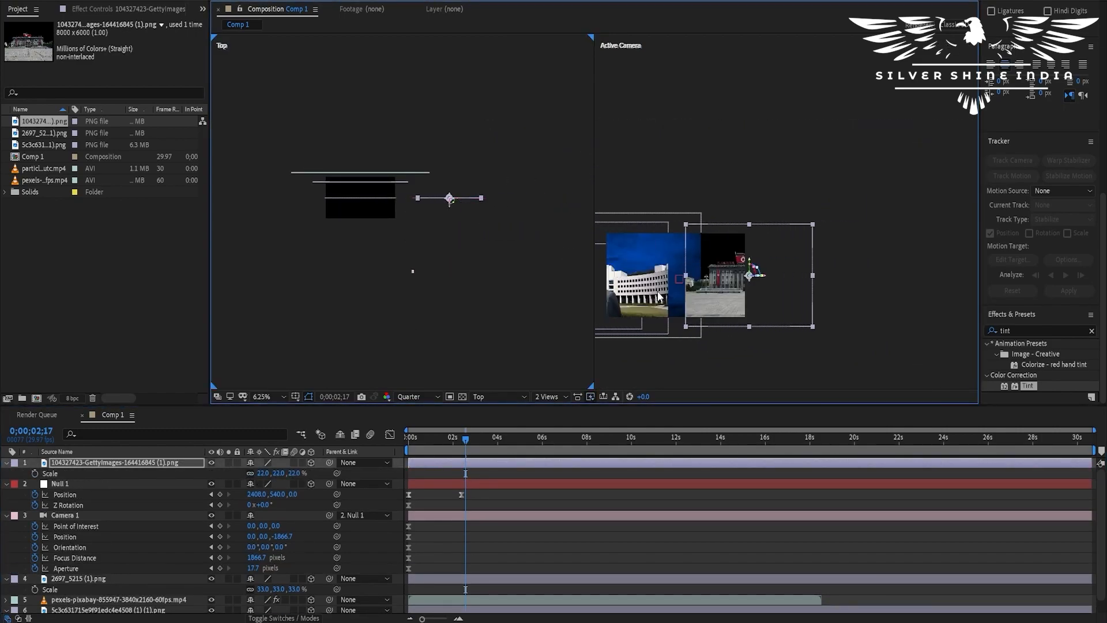
{"action": "scroll", "coordinate": [661, 297], "scroll_direction": "up", "scroll_amount": 1}
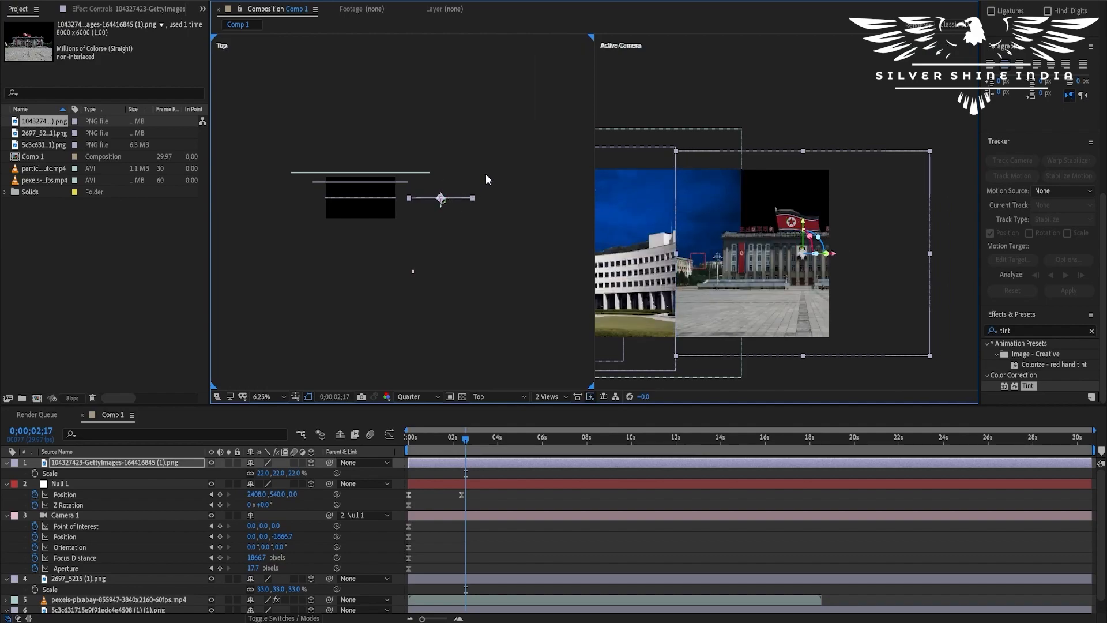
Step: Examine the seam between the two building images in the Active Camera view
{"action": "left_click", "coordinate": [530, 179]}
{"action": "scroll", "coordinate": [684, 234], "scroll_direction": "up", "scroll_amount": 1}
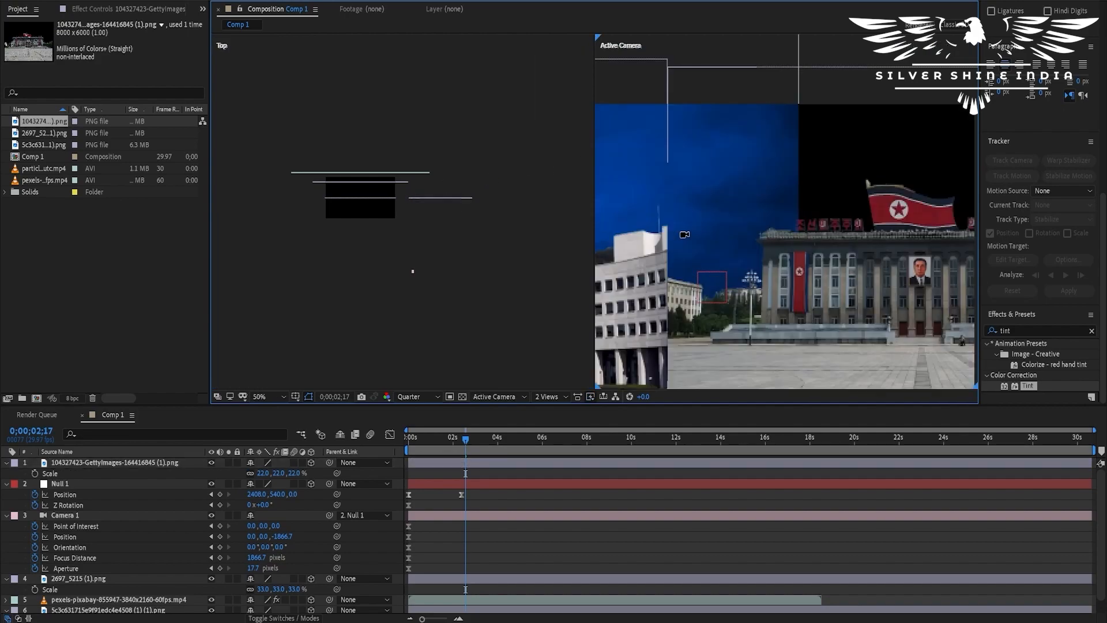
{"action": "scroll", "coordinate": [718, 226], "scroll_direction": "down", "scroll_amount": 1}
{"action": "left_click_drag", "start_coordinate": [706, 244], "coordinate": [734, 242]}
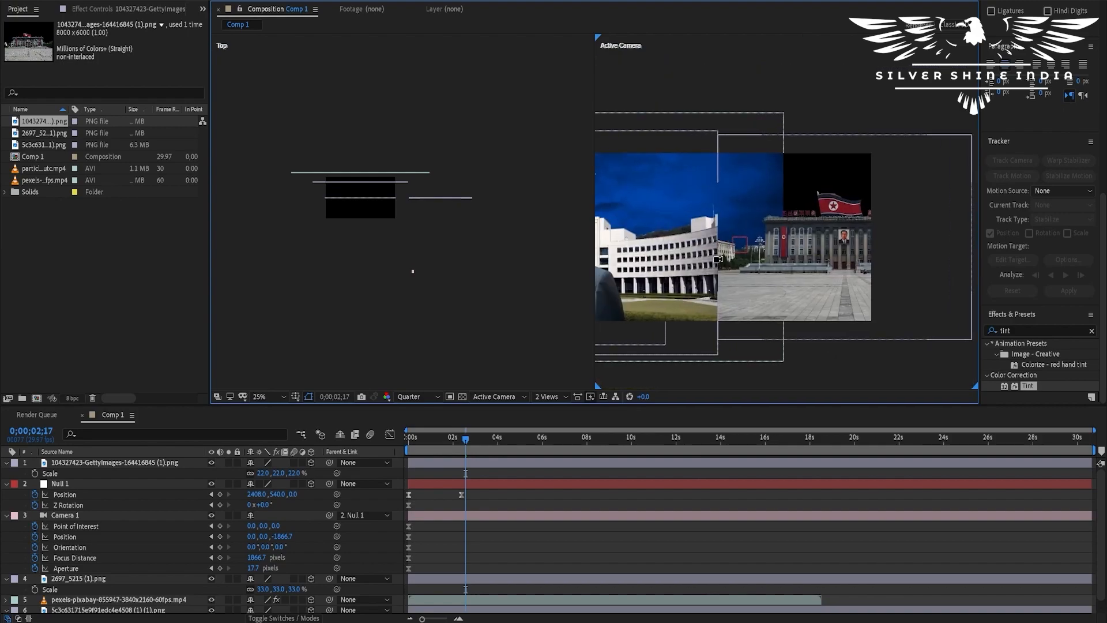
{"action": "scroll", "coordinate": [730, 248], "scroll_direction": "up", "scroll_amount": 1}
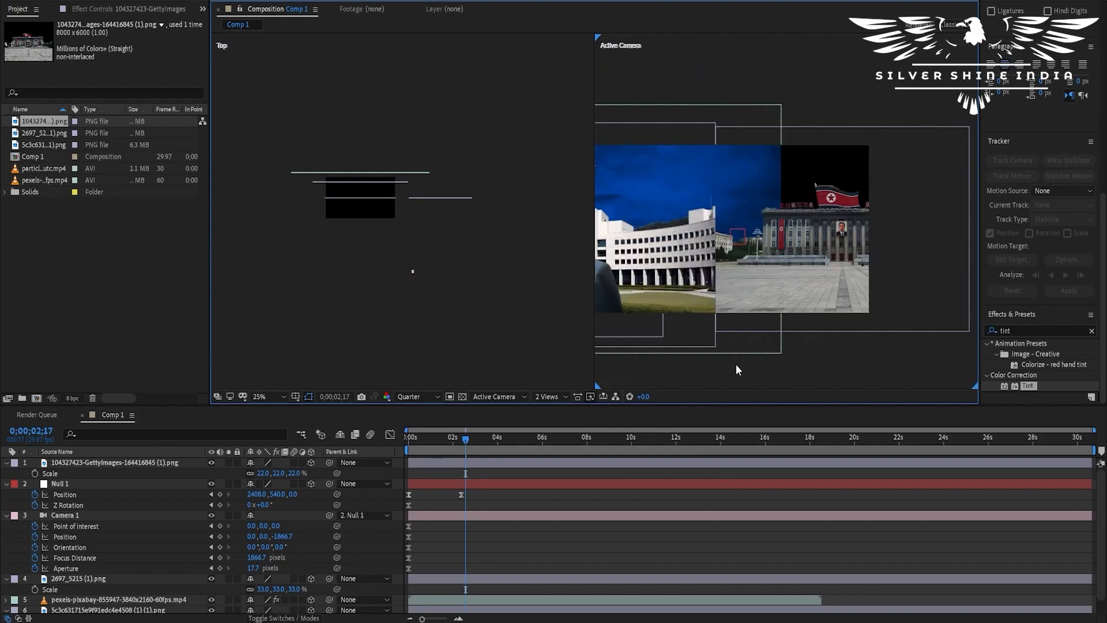
{"action": "scroll", "coordinate": [721, 177], "scroll_direction": "up", "scroll_amount": 1}
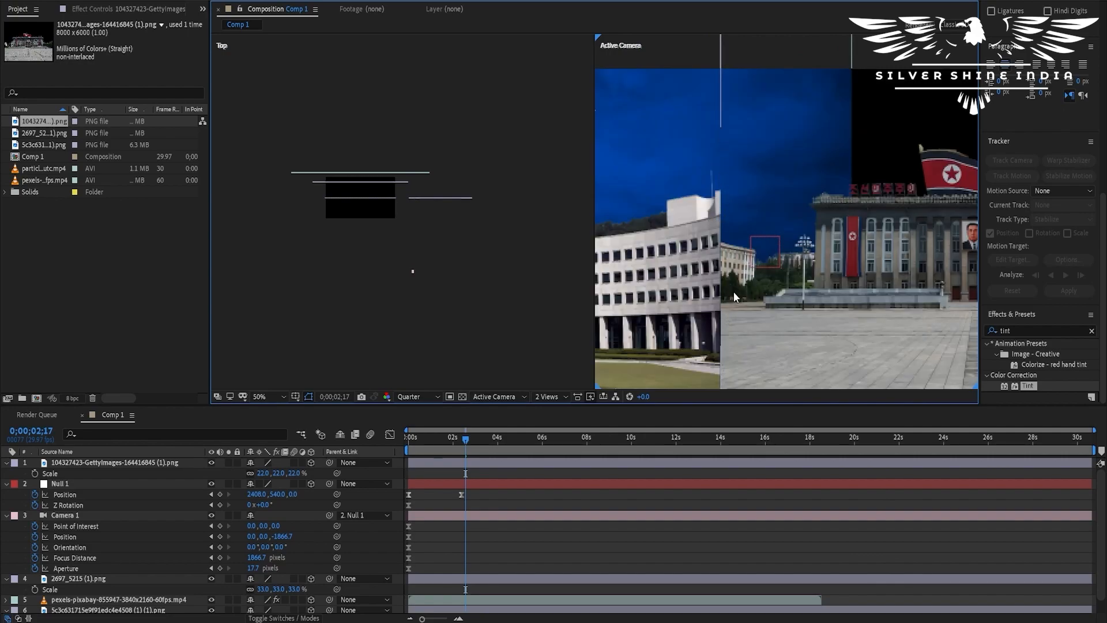
{"action": "left_click_drag", "start_coordinate": [736, 315], "coordinate": [730, 236]}
{"action": "scroll", "coordinate": [706, 241], "scroll_direction": "down", "scroll_amount": 1}
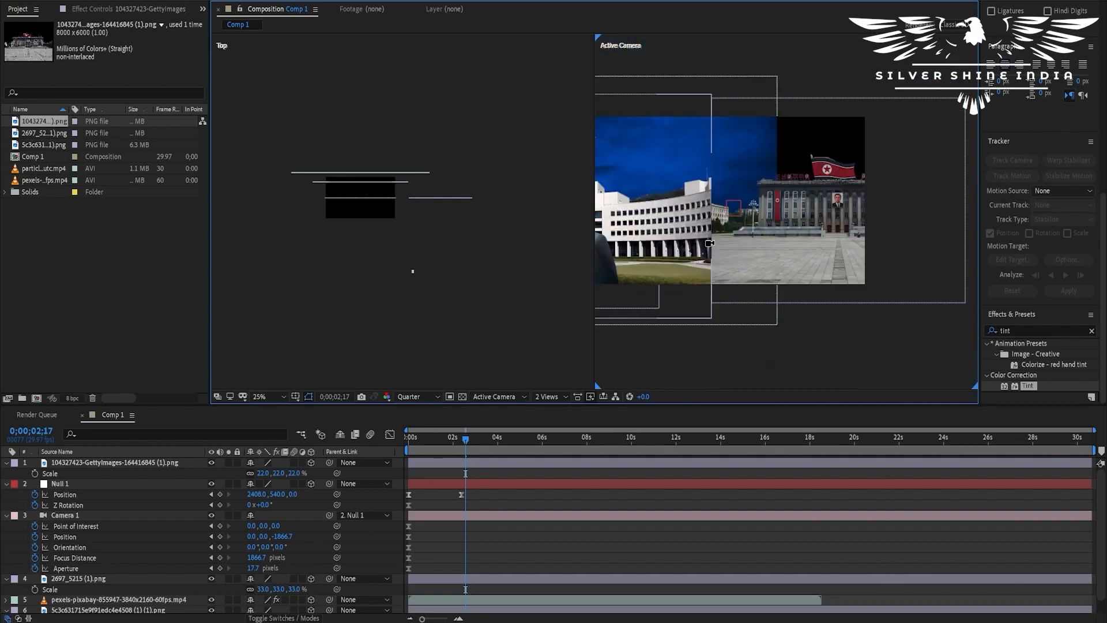
{"action": "scroll", "coordinate": [725, 222], "scroll_direction": "up", "scroll_amount": 1}
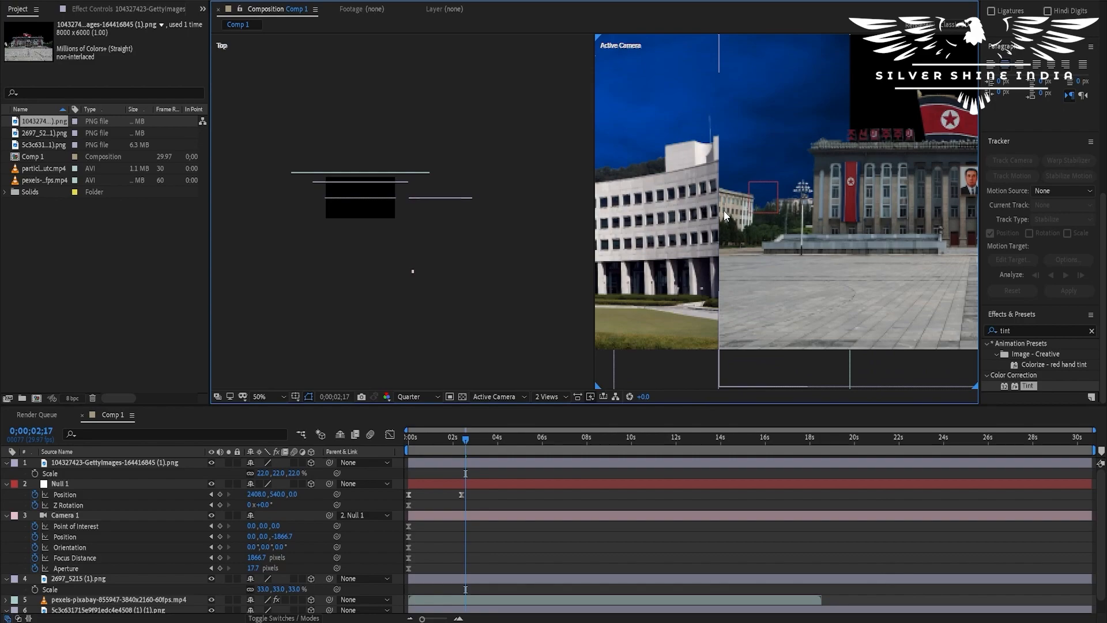
{"action": "scroll", "coordinate": [703, 236], "scroll_direction": "down", "scroll_amount": 1}
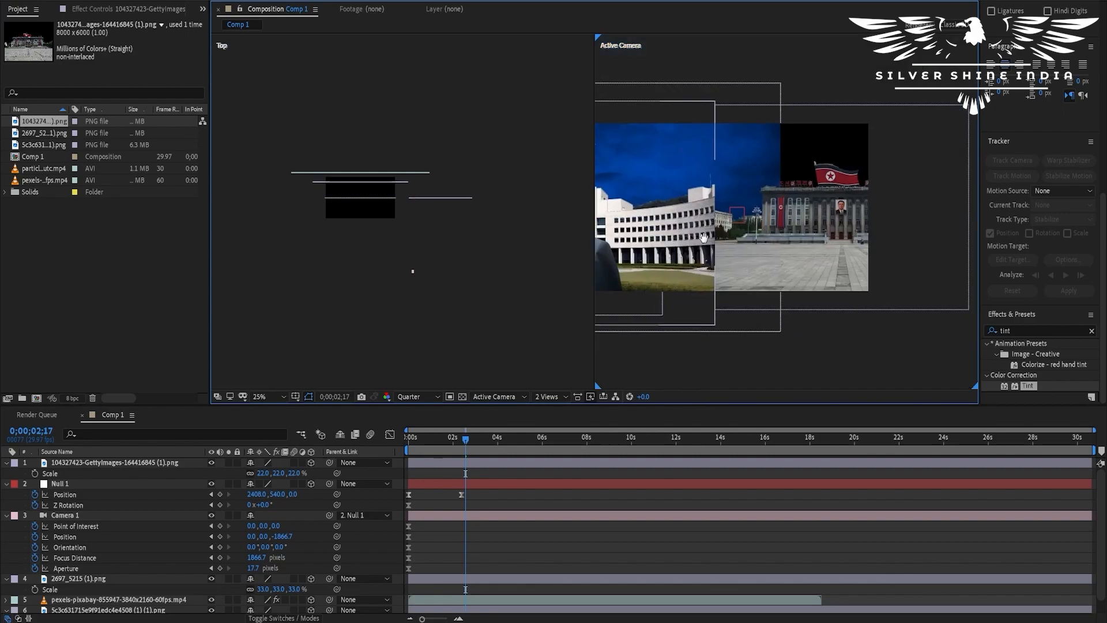
{"action": "left_click_drag", "start_coordinate": [704, 236], "coordinate": [720, 234]}
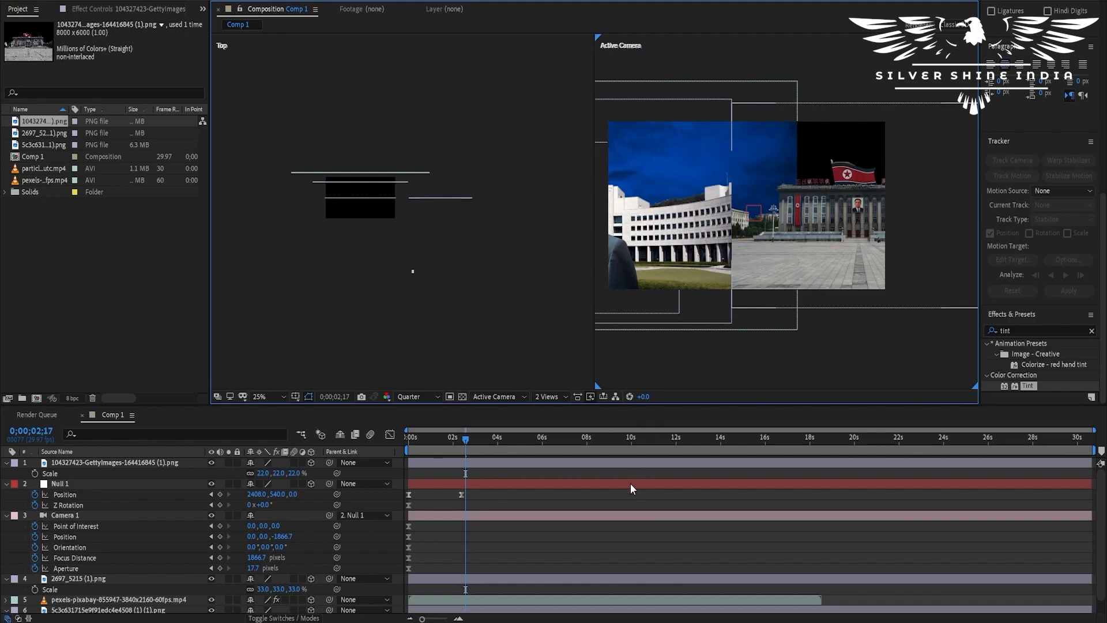
Step: Import the png-transparent pillar image from the Footage folder as the top layer of Comp 1 and make it 3D
{"action": "key", "text": "alt+Tab"}
{"action": "left_click", "coordinate": [382, 361]}
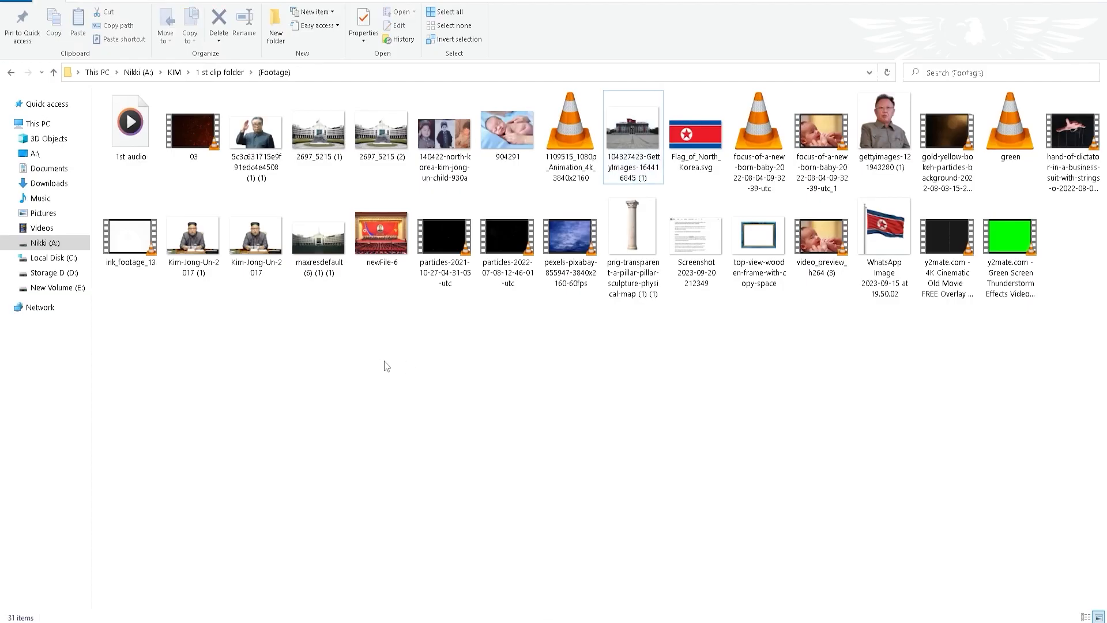
{"action": "left_click", "coordinate": [635, 264]}
{"action": "left_click_drag", "start_coordinate": [640, 242], "coordinate": [717, 265]}
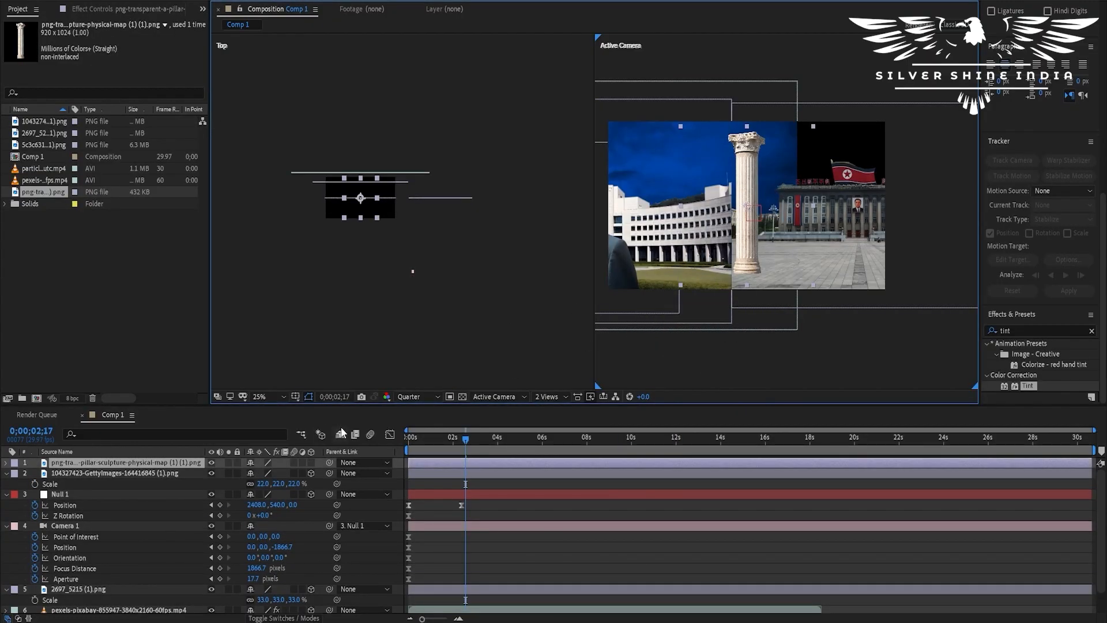
{"action": "left_click", "coordinate": [310, 463]}
Step: Move the pillar over the seam between the two buildings and scale it to 104%
{"action": "left_click_drag", "start_coordinate": [375, 199], "coordinate": [418, 205]}
{"action": "left_click_drag", "start_coordinate": [735, 174], "coordinate": [735, 195]}
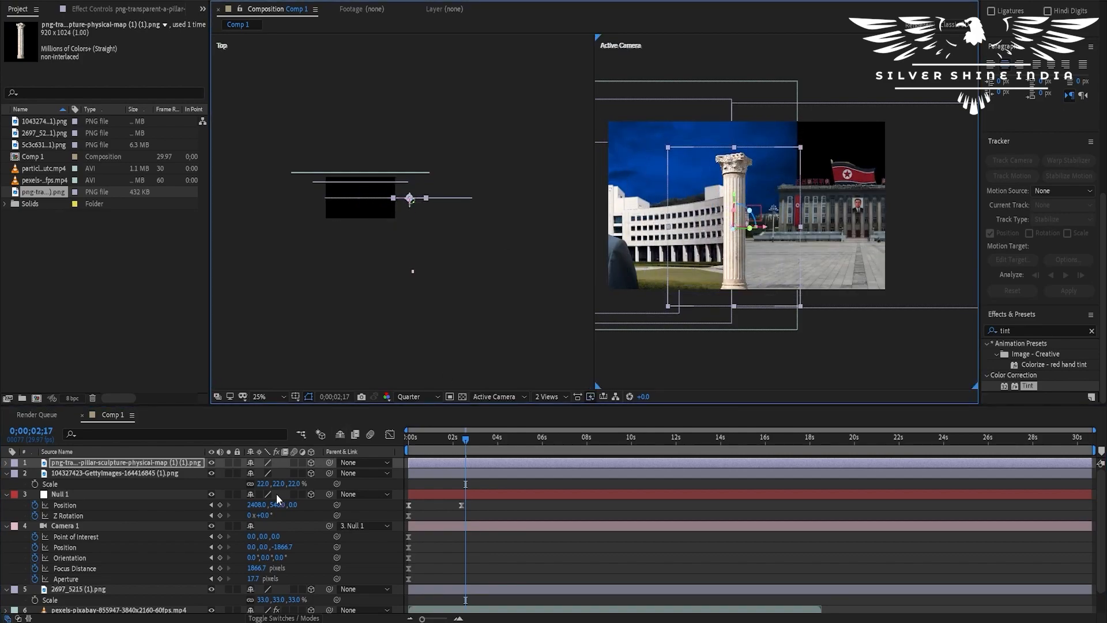
{"action": "key", "text": "s"}
{"action": "left_click_drag", "start_coordinate": [266, 473], "coordinate": [270, 473]}
{"action": "left_click_drag", "start_coordinate": [736, 195], "coordinate": [767, 216]}
Step: Preview the slide, push the pillar back in the Top view to the first building's depth, and lower it in the Active Camera view
{"action": "left_click_drag", "start_coordinate": [452, 441], "coordinate": [425, 441]}
{"action": "key", "text": "space"}
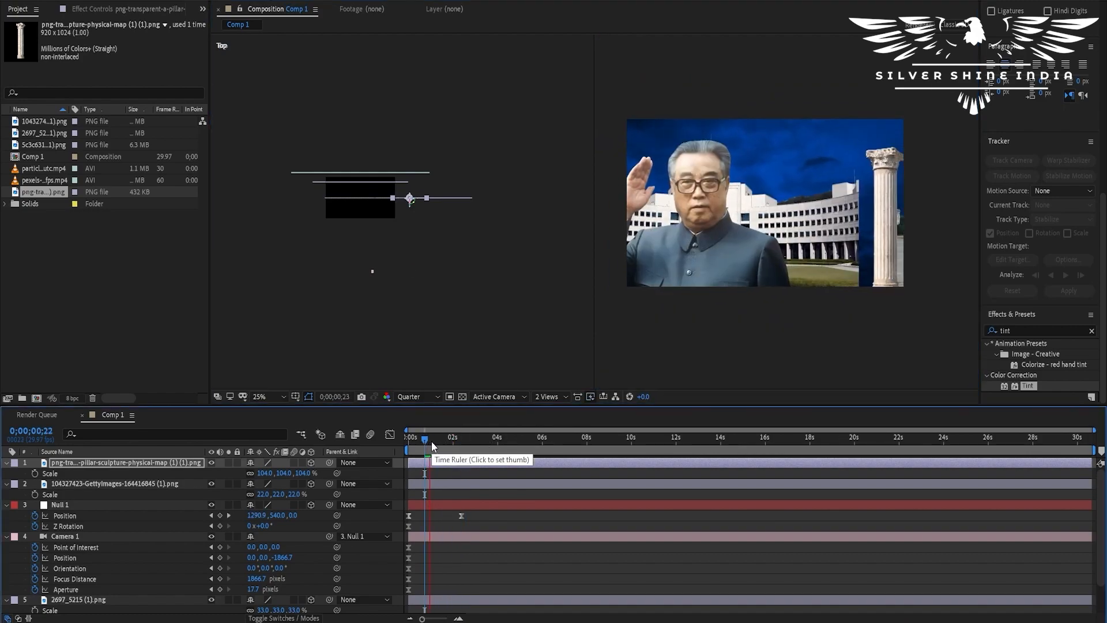
{"action": "left_click", "coordinate": [434, 442]}
{"action": "scroll", "coordinate": [410, 200], "scroll_direction": "up", "scroll_amount": 3}
{"action": "left_click", "coordinate": [390, 198]}
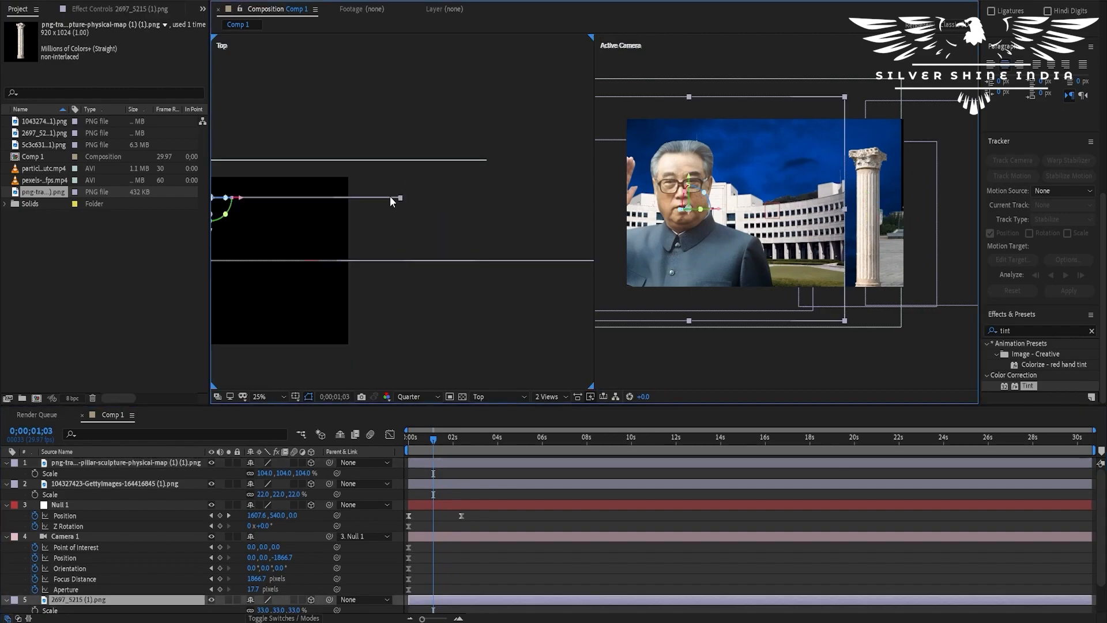
{"action": "scroll", "coordinate": [442, 234], "scroll_direction": "down", "scroll_amount": 2}
{"action": "left_click", "coordinate": [425, 234]}
{"action": "left_click_drag", "start_coordinate": [425, 235], "coordinate": [427, 218]}
{"action": "left_click_drag", "start_coordinate": [849, 185], "coordinate": [849, 199]}
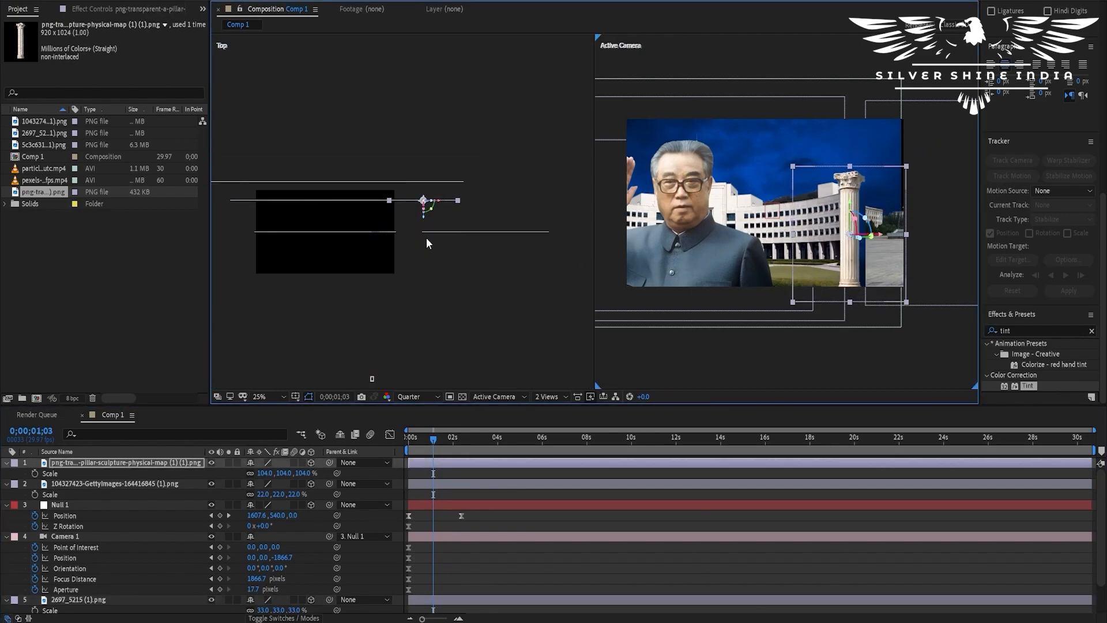
Step: Push the second building layer back in the Top view to the same depth as the first building
{"action": "left_click", "coordinate": [480, 237]}
{"action": "left_click", "coordinate": [485, 232]}
{"action": "left_click_drag", "start_coordinate": [486, 234], "coordinate": [486, 219]}
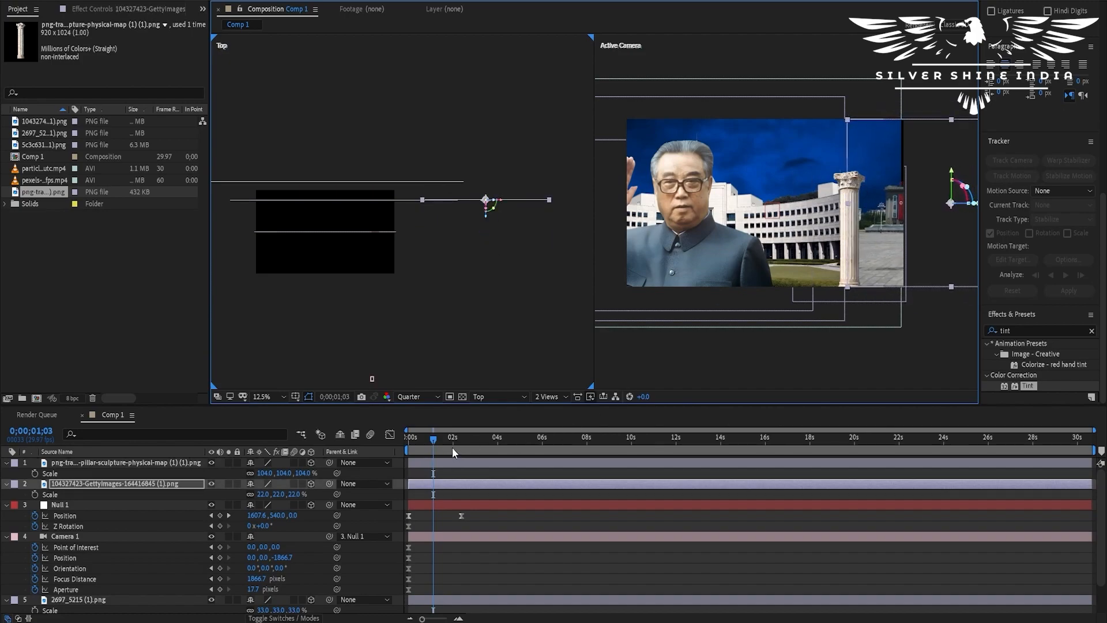
Step: Go to 0;00;02;21 and nudge the pillar slightly sideways over the edge where the two buildings meet
{"action": "key", "text": "space"}
{"action": "left_click_drag", "start_coordinate": [445, 441], "coordinate": [471, 437]}
{"action": "left_click", "coordinate": [773, 264]}
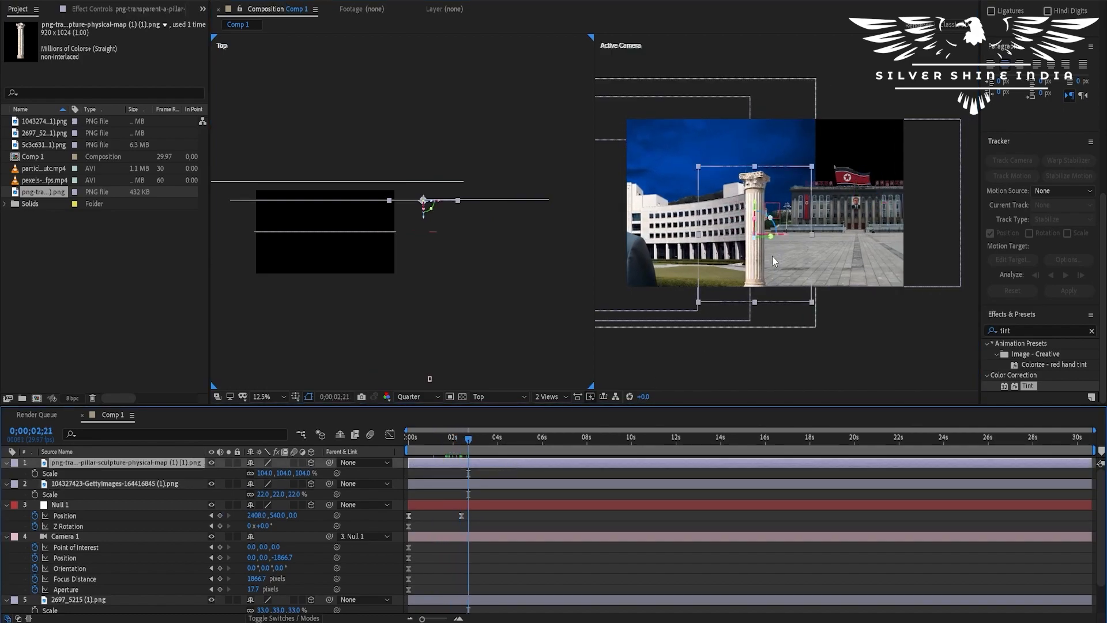
{"action": "left_click_drag", "start_coordinate": [780, 237], "coordinate": [787, 230]}
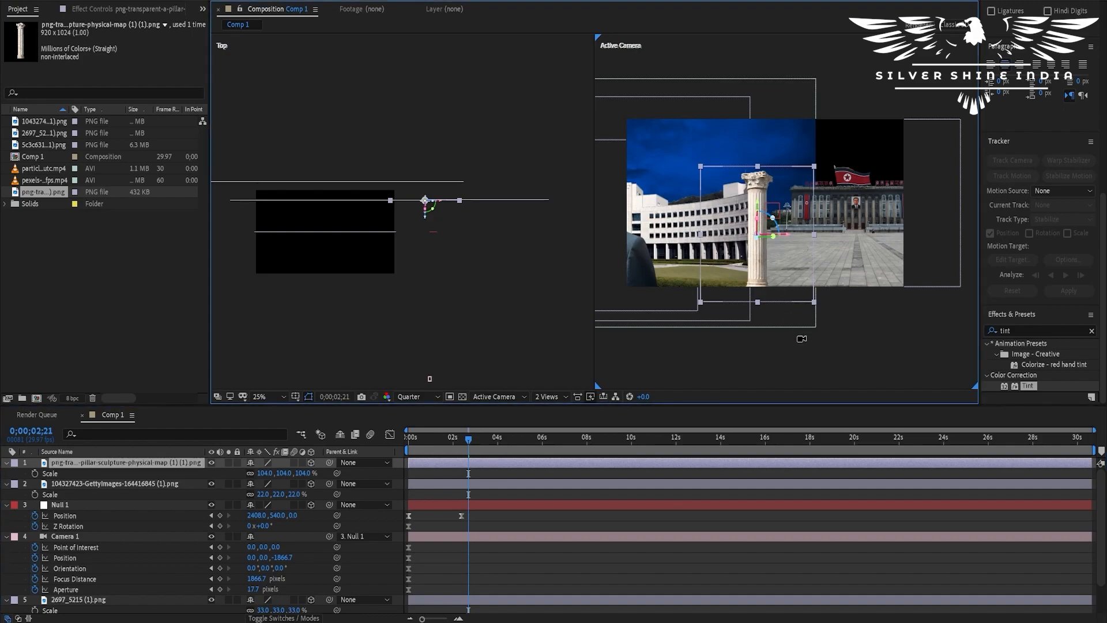
{"action": "left_click_drag", "start_coordinate": [762, 180], "coordinate": [801, 182]}
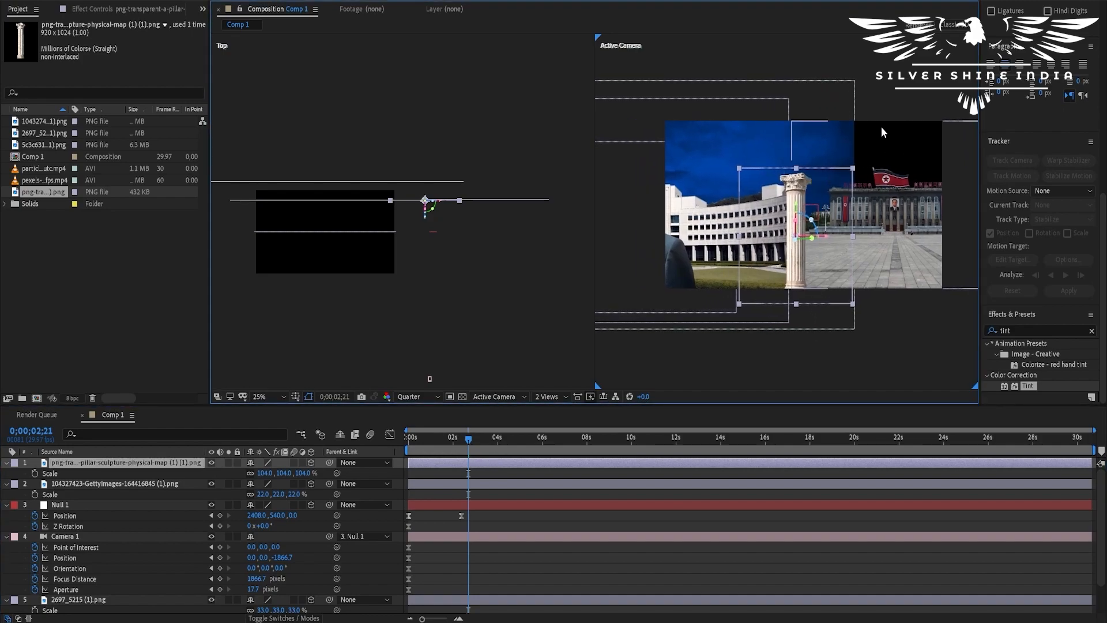
Step: Select the pexels-pixabay sky video layer and examine where its background ends behind the second building
{"action": "left_click", "coordinate": [745, 112]}
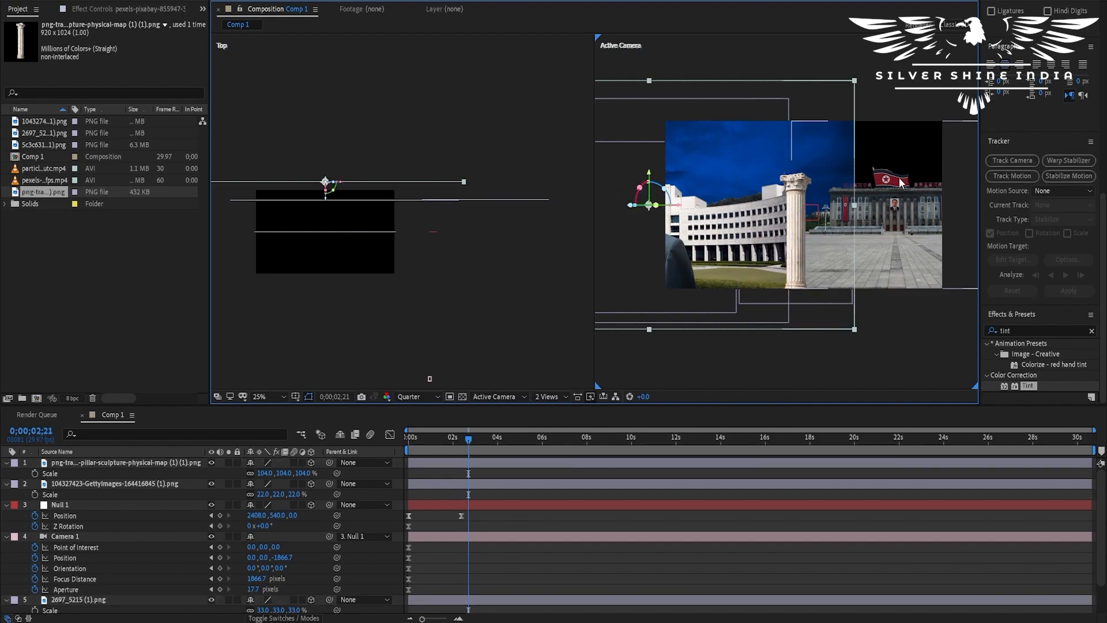
{"action": "left_click_drag", "start_coordinate": [892, 161], "coordinate": [786, 175]}
{"action": "scroll", "coordinate": [746, 174], "scroll_direction": "down", "scroll_amount": 2}
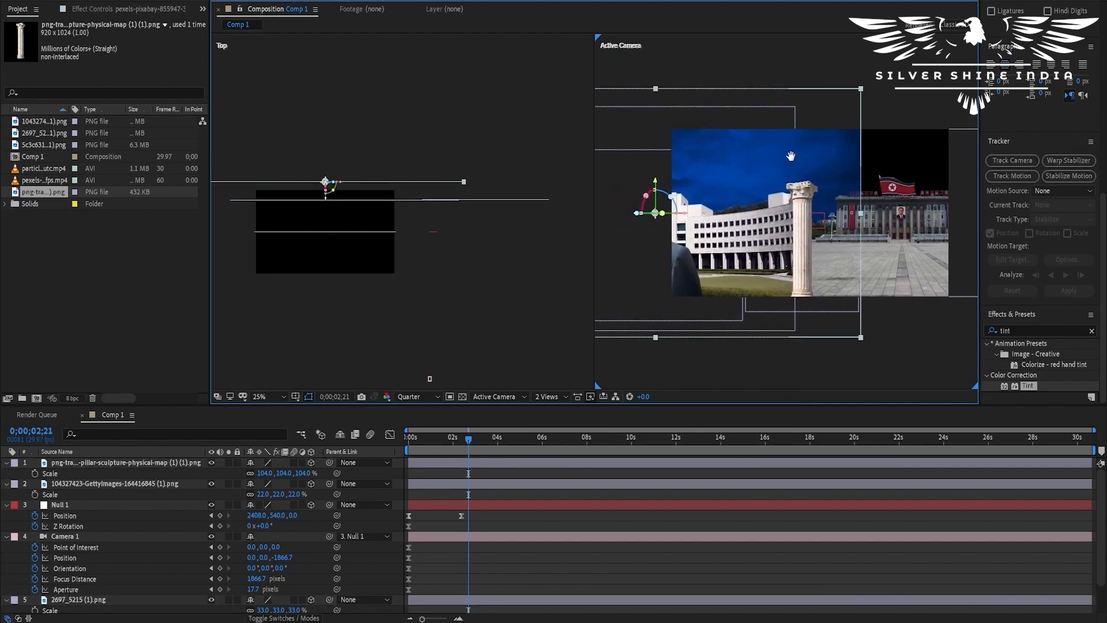
{"action": "left_click_drag", "start_coordinate": [833, 144], "coordinate": [808, 158]}
{"action": "scroll", "coordinate": [891, 170], "scroll_direction": "up", "scroll_amount": 1}
{"action": "scroll", "coordinate": [851, 190], "scroll_direction": "down", "scroll_amount": 1}
{"action": "left_click_drag", "start_coordinate": [880, 181], "coordinate": [859, 221]}
{"action": "key", "text": "c"}
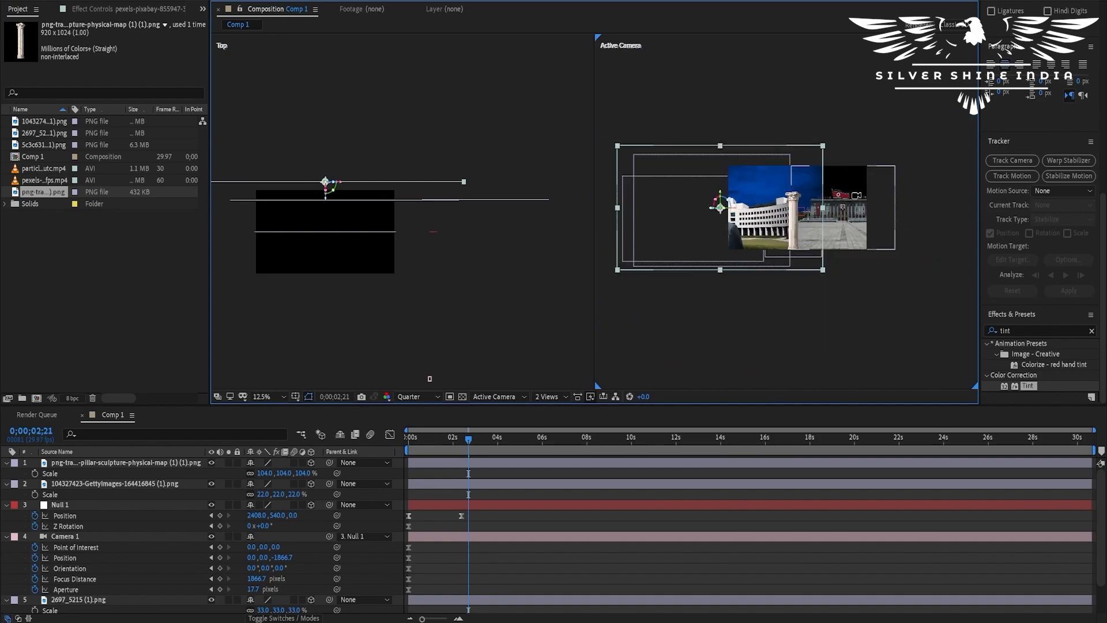
{"action": "scroll", "coordinate": [859, 220], "scroll_direction": "up", "scroll_amount": 1}
{"action": "left_click_drag", "start_coordinate": [699, 207], "coordinate": [710, 176]}
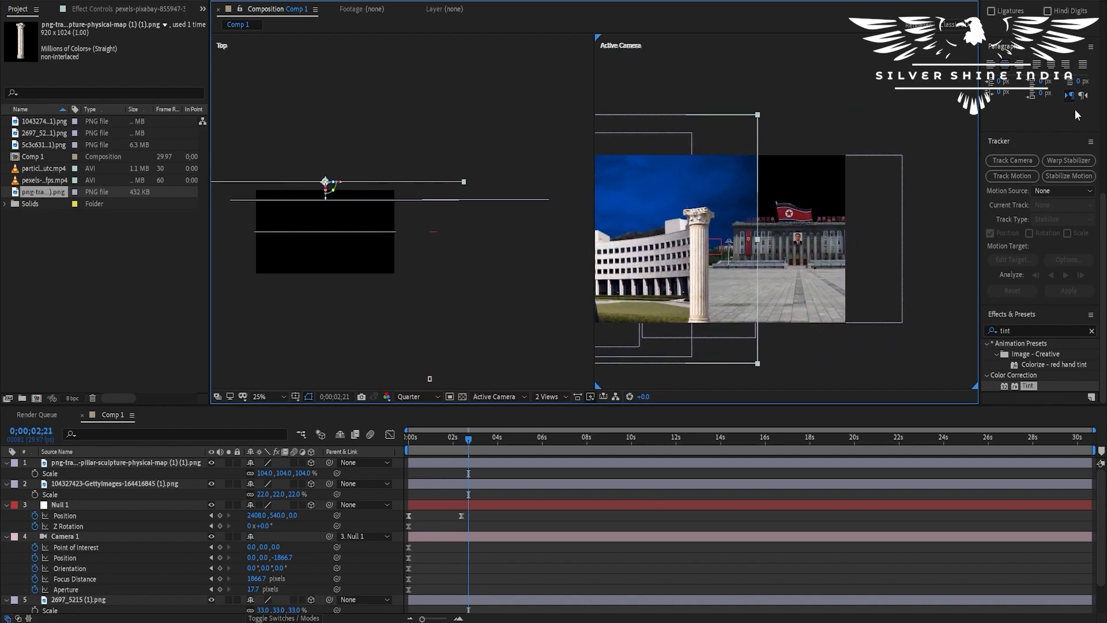
Step: Find the Motion Tile effect and apply it to the pexels-pixabay sky video layer
{"action": "left_click", "coordinate": [1036, 330]}
{"action": "type", "text": "m"}
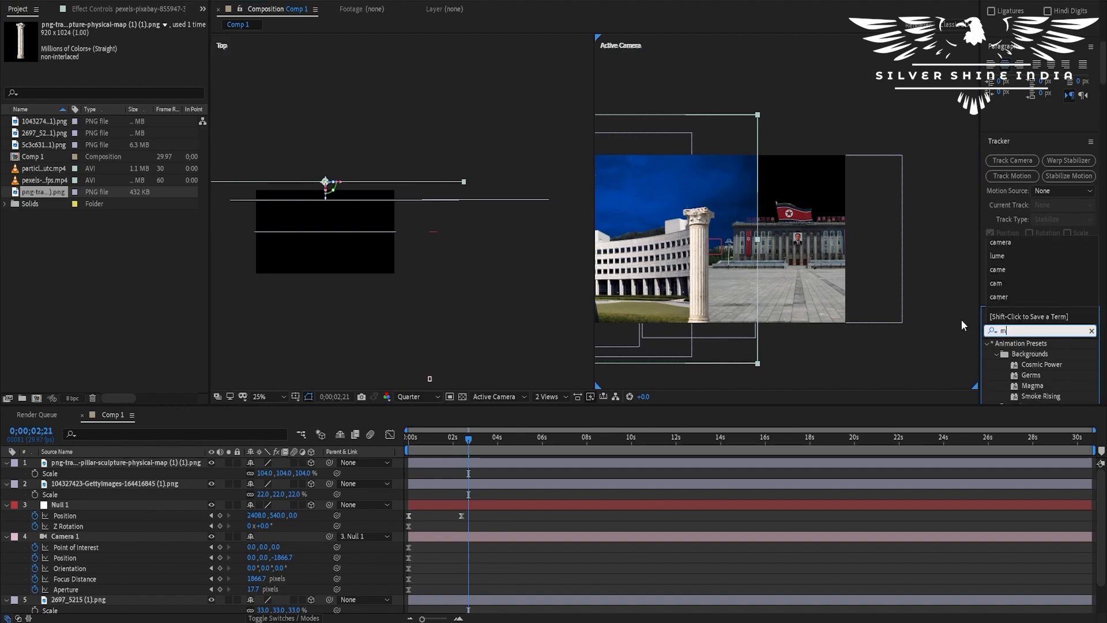
{"action": "type", "text": "otion"}
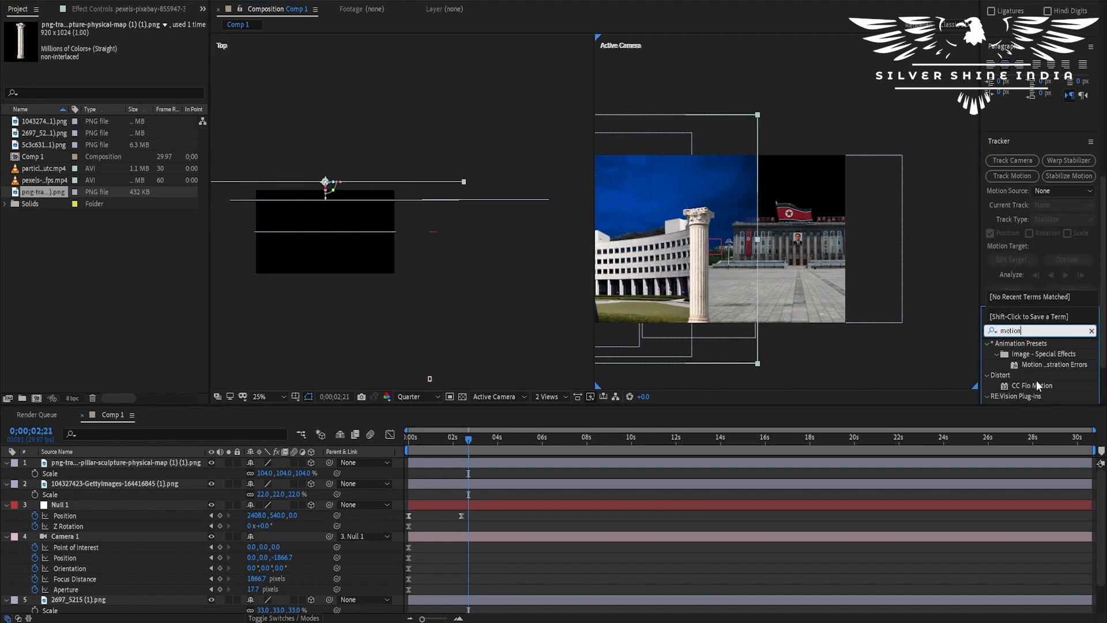
{"action": "scroll", "coordinate": [1033, 383], "scroll_direction": "down", "scroll_amount": 2}
{"action": "left_click_drag", "start_coordinate": [1036, 390], "coordinate": [141, 586]}
{"action": "left_click_drag", "start_coordinate": [664, 191], "coordinate": [729, 181]}
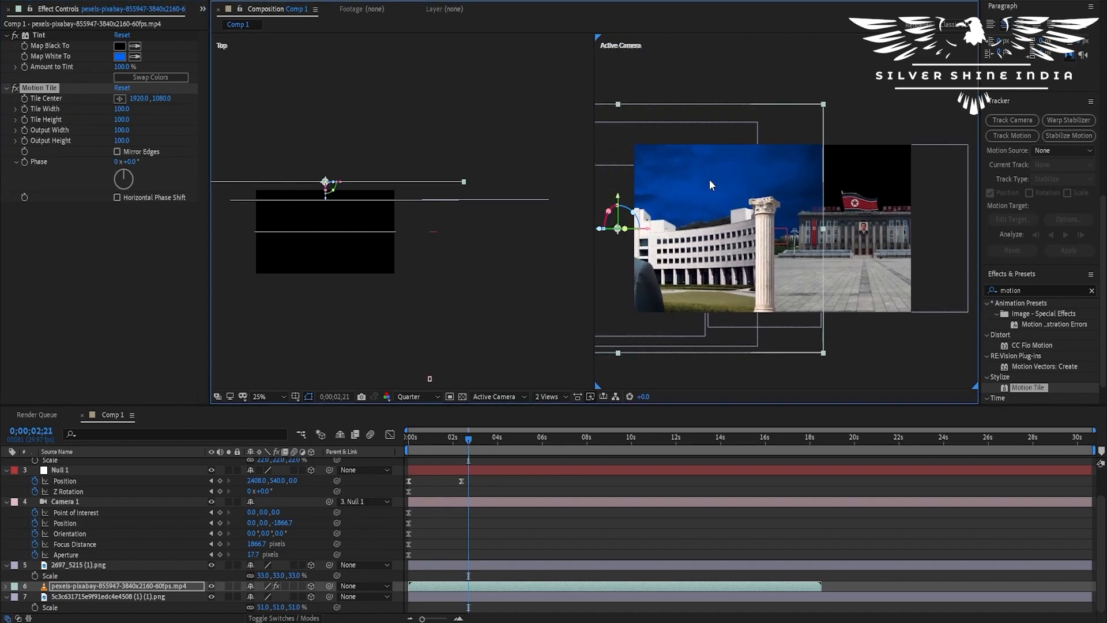
Step: Enable Mirror Edges in Motion Tile and set Output Width to 160, keeping Output Height at 100
{"action": "left_click", "coordinate": [118, 152]}
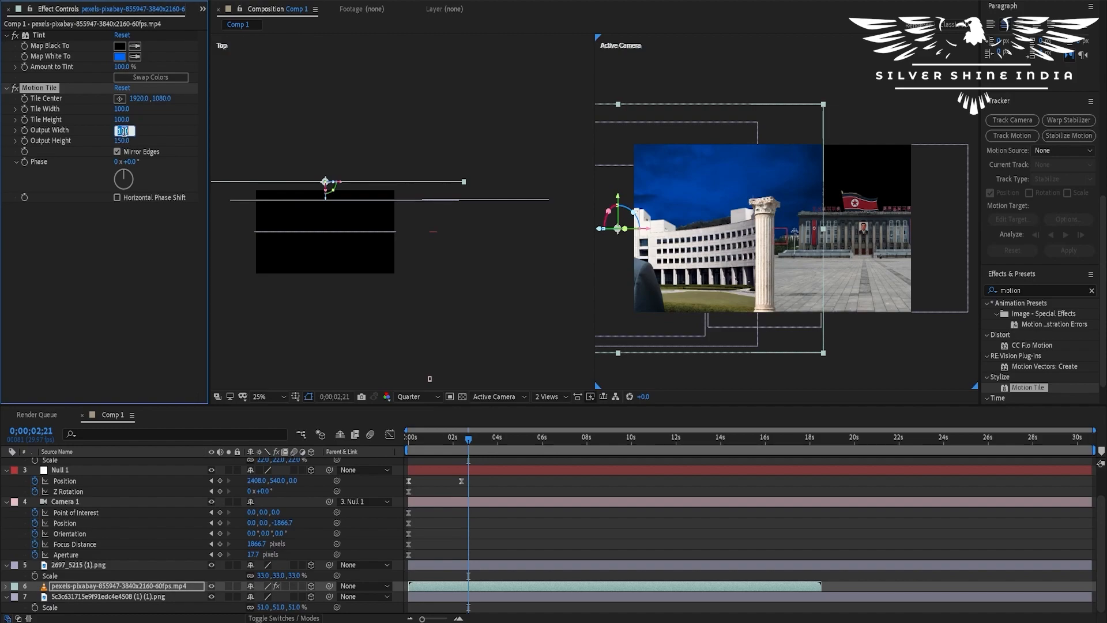
{"action": "left_click", "coordinate": [144, 117]}
{"action": "left_click", "coordinate": [126, 89]}
{"action": "left_click_drag", "start_coordinate": [122, 130], "coordinate": [128, 131]}
{"action": "left_click", "coordinate": [501, 338]}
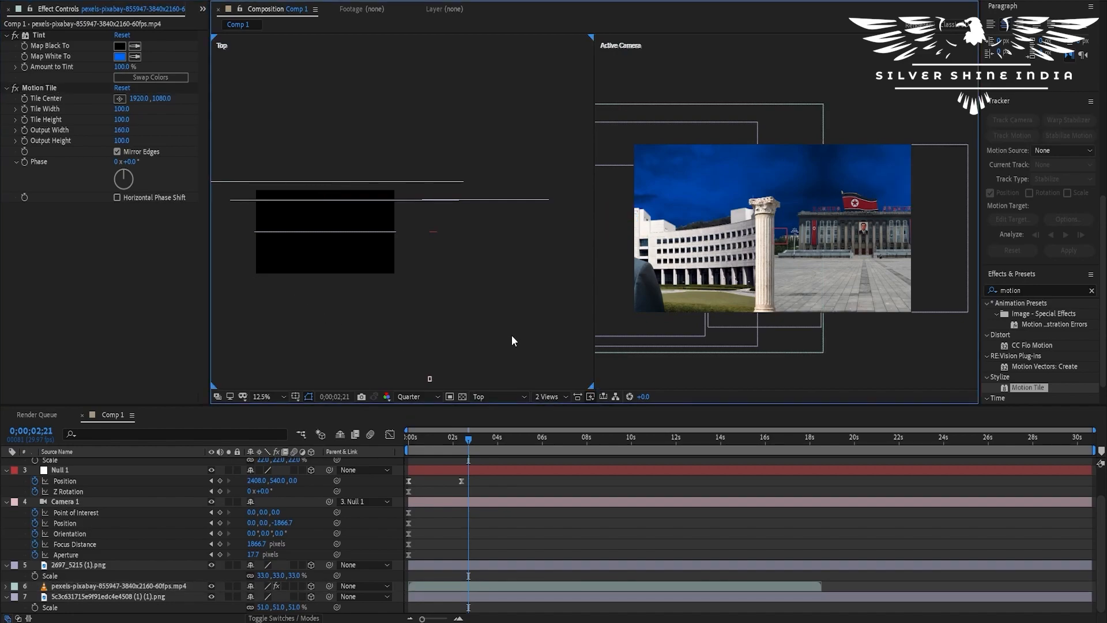
Step: Preview the camera slide from the start of Comp 1
{"action": "left_click", "coordinate": [795, 174]}
{"action": "left_click", "coordinate": [745, 169]}
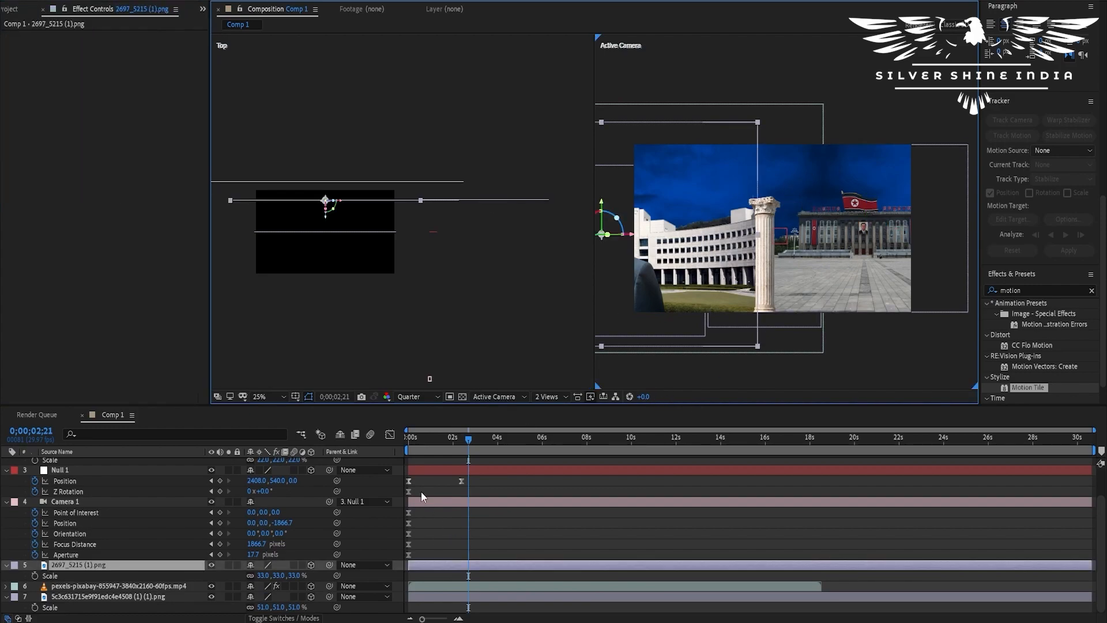
{"action": "left_click_drag", "start_coordinate": [464, 454], "coordinate": [376, 449]}
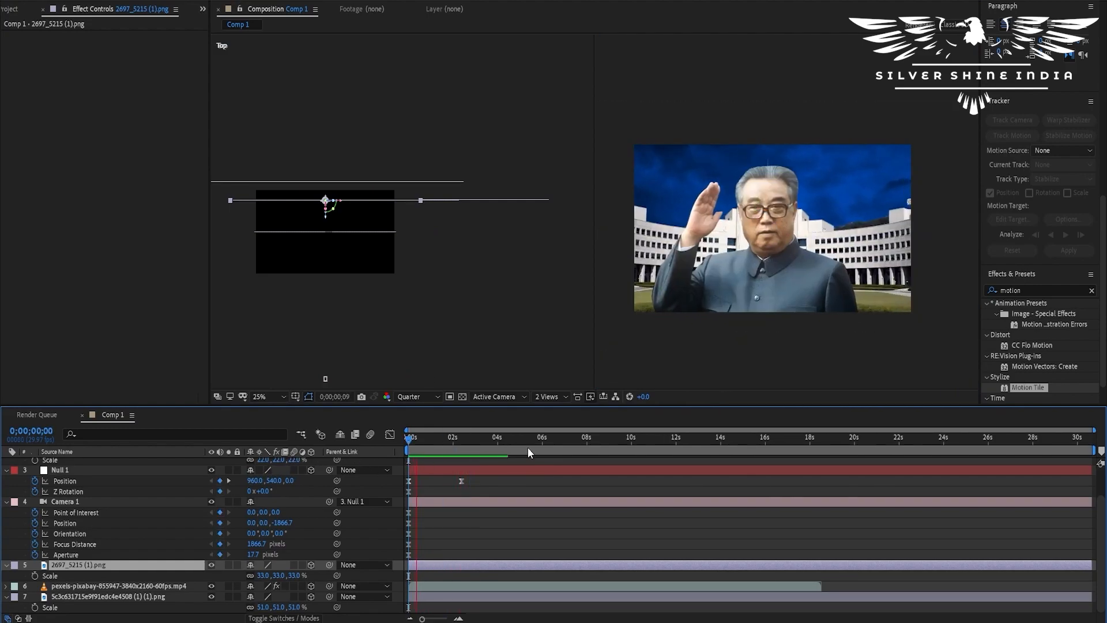
{"action": "left_click", "coordinate": [485, 437]}
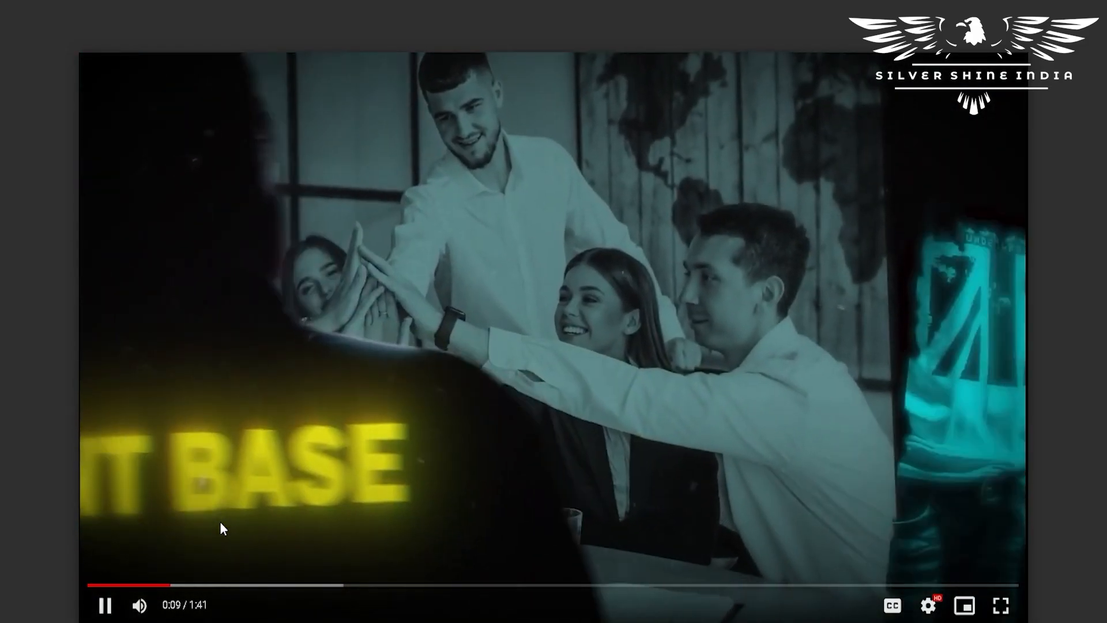
Step: Switch to the reference video and review its camera transition around 0:08 for comparison with Comp 1
{"action": "left_click", "coordinate": [396, 539]}
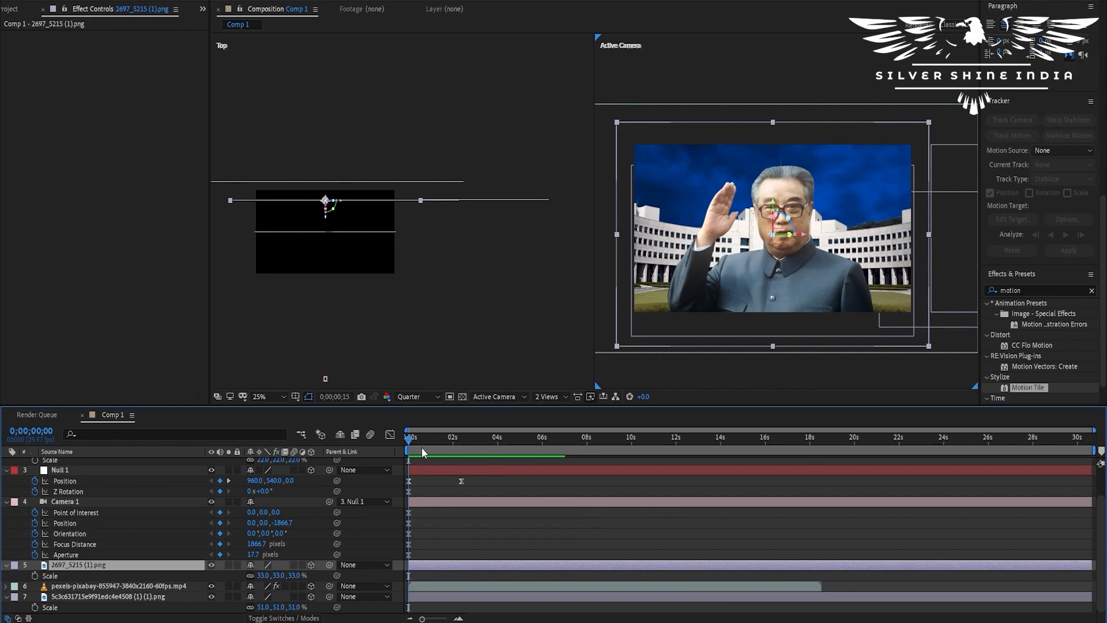
{"action": "mouse_move", "coordinate": [421, 447]}
{"action": "left_mouse_down"}
{"action": "mouse_move", "coordinate": [451, 448]}
{"action": "mouse_move", "coordinate": [418, 450]}
{"action": "left_mouse_up"}
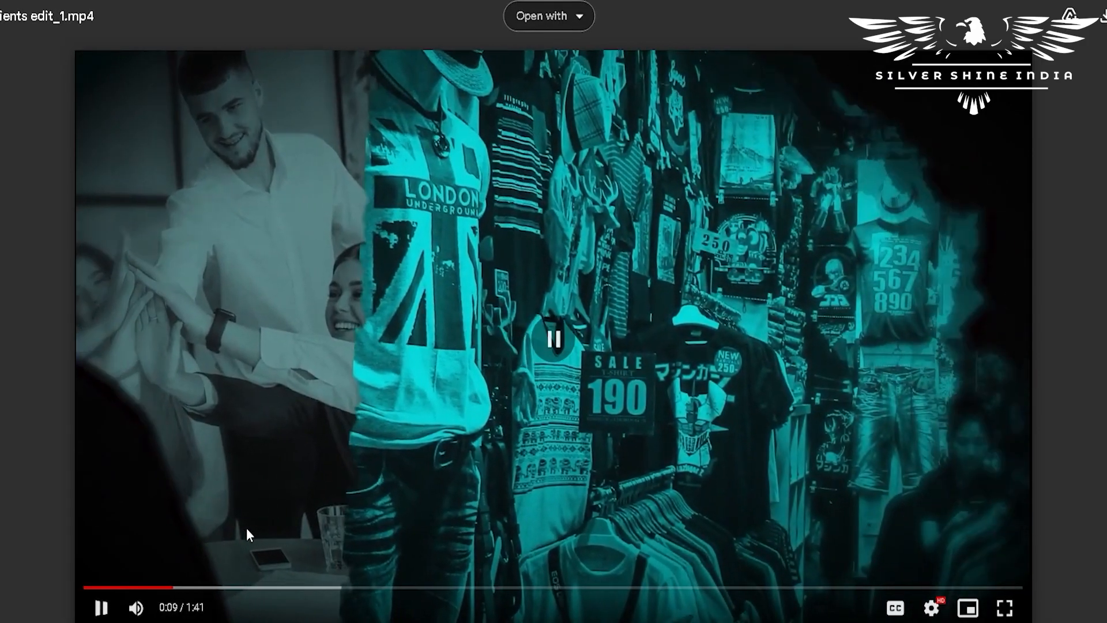
{"action": "left_click", "coordinate": [166, 587]}
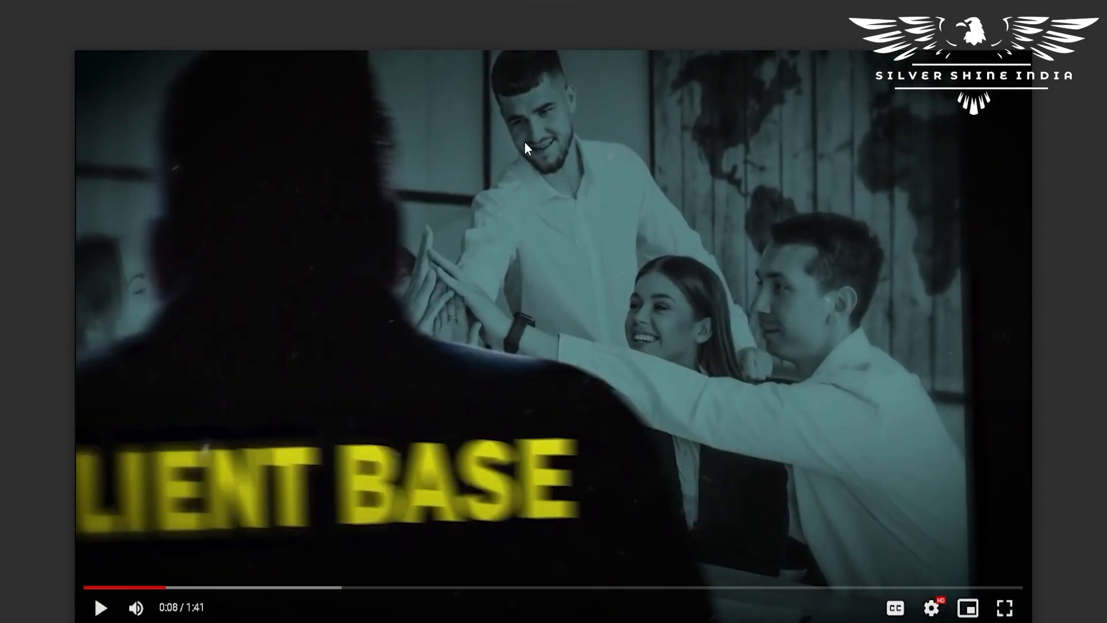
Step: Replay the reference video's transition from the client base scene to the clothing shop between 0:07 and 0:09, pausing to examine the layers
{"action": "left_click", "coordinate": [525, 142]}
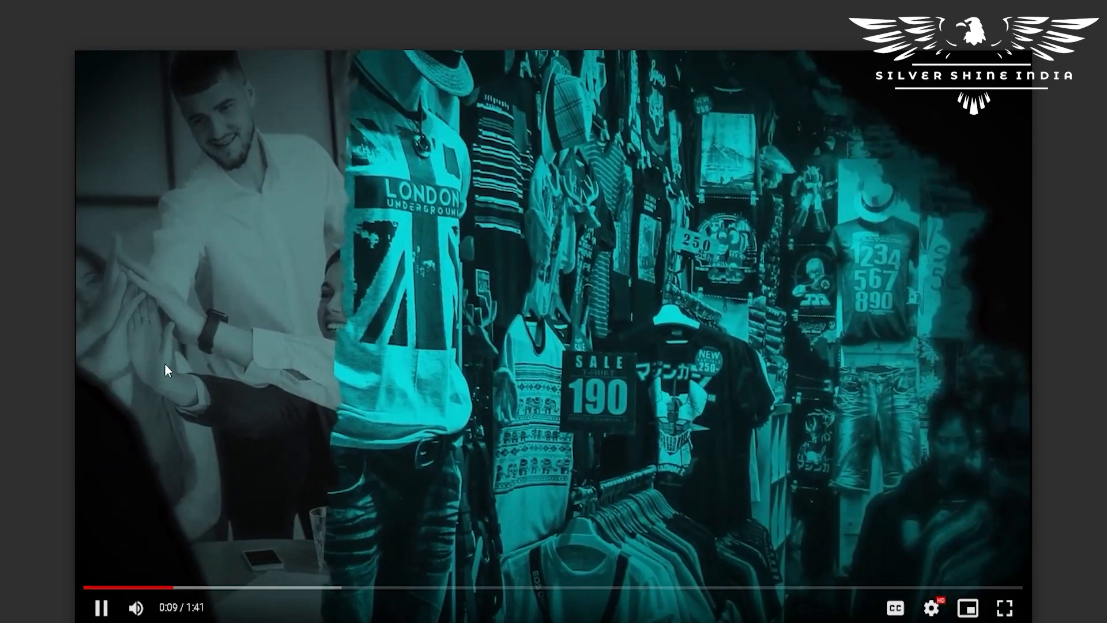
{"action": "left_click", "coordinate": [156, 587]}
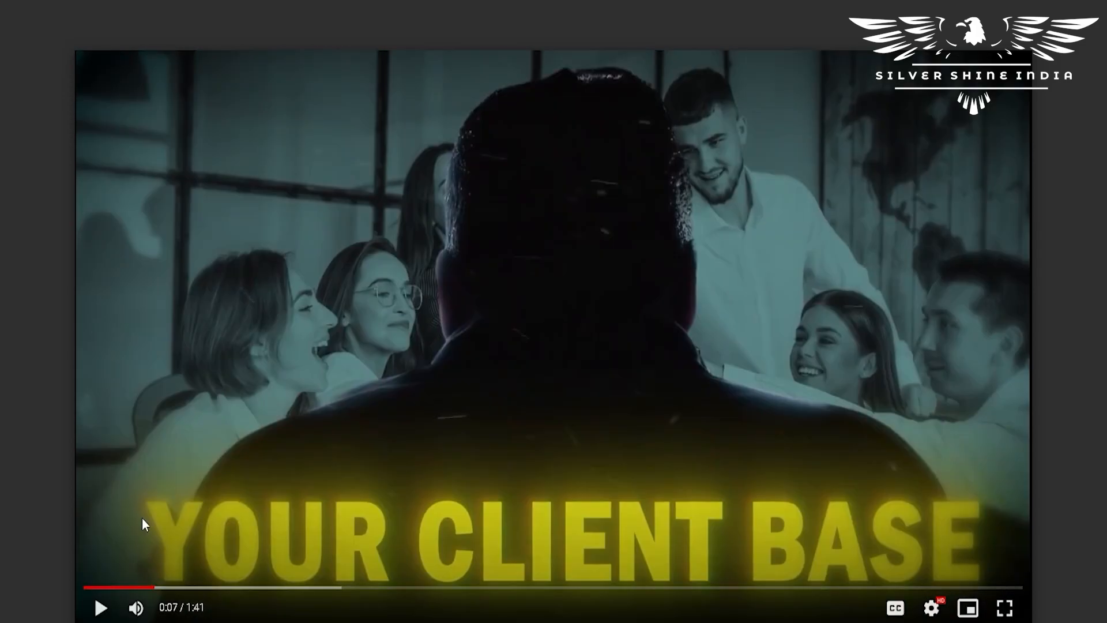
{"action": "left_click", "coordinate": [233, 274]}
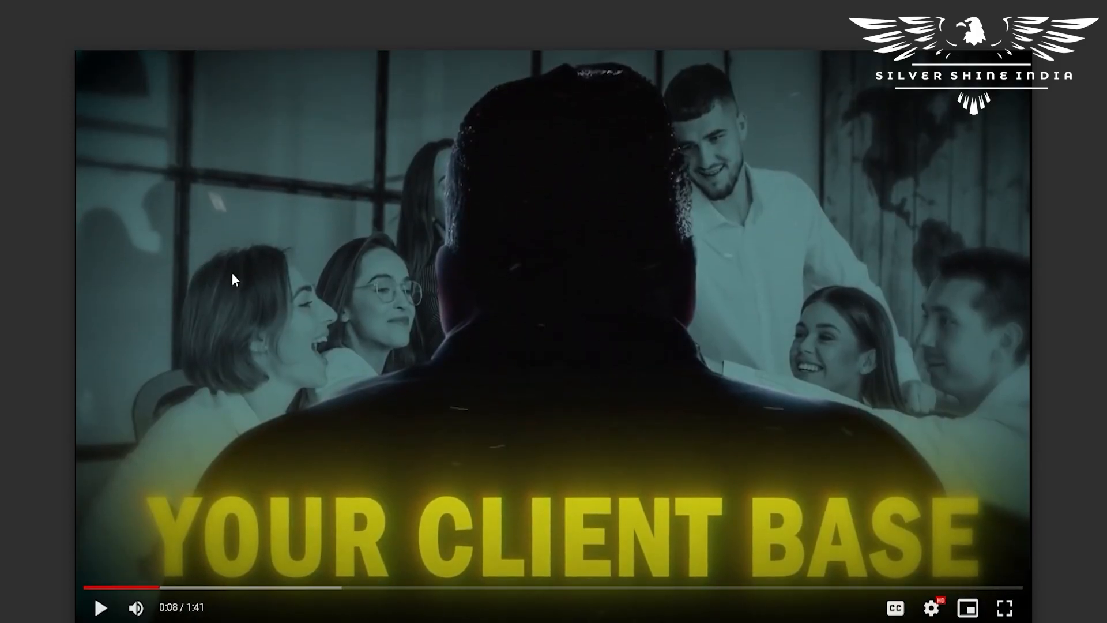
{"action": "left_click", "coordinate": [232, 273]}
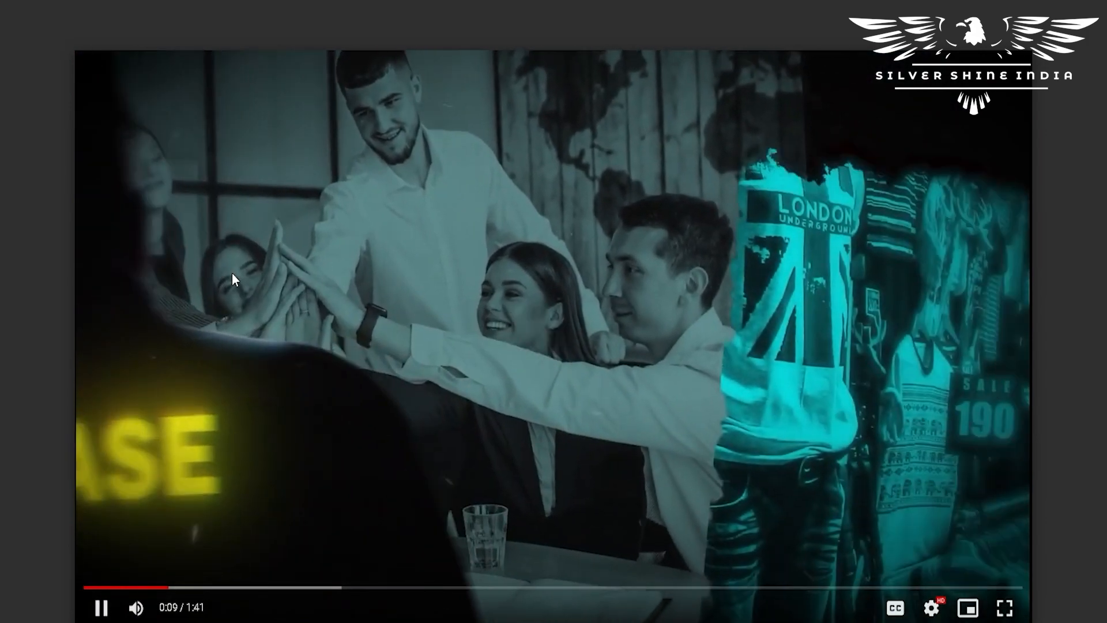
{"action": "left_click", "coordinate": [231, 272]}
{"action": "left_click", "coordinate": [570, 219]}
{"action": "left_click", "coordinate": [582, 228]}
{"action": "left_click", "coordinate": [580, 224]}
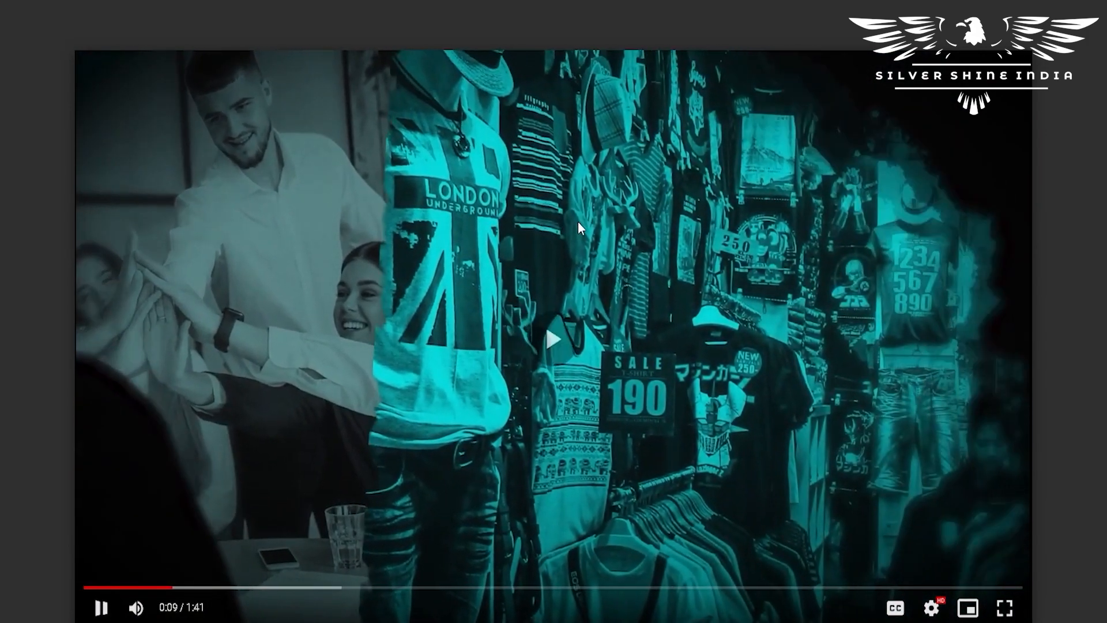
{"action": "left_click", "coordinate": [195, 587]}
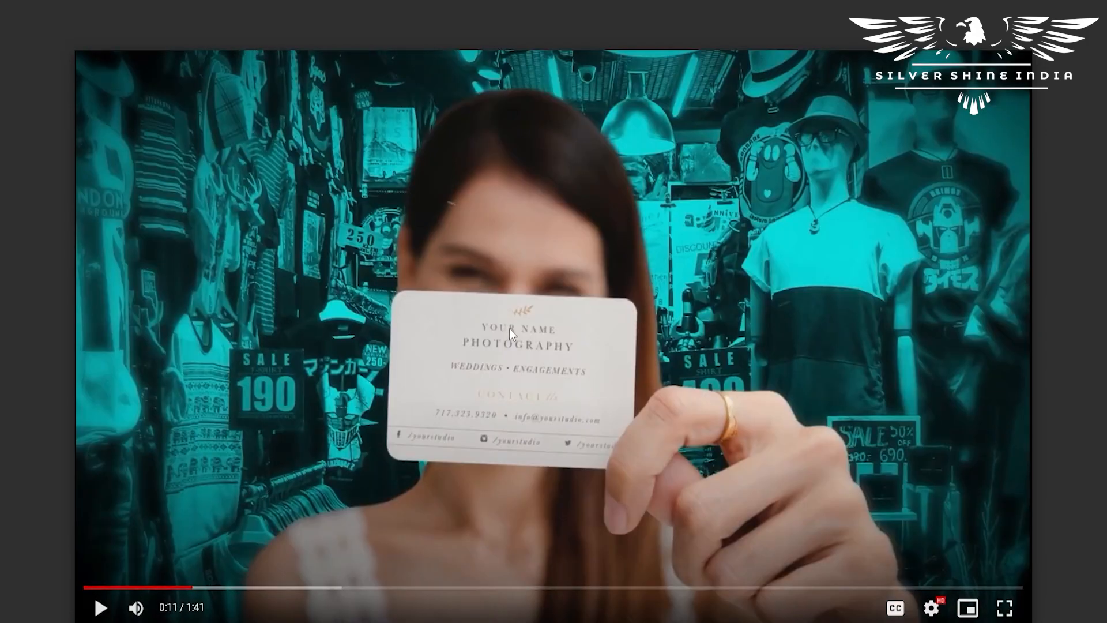
Step: Review the reference video's business card and flower field scenes from 0:11 to 0:21, checking how the subjects and backgrounds move
{"action": "left_click", "coordinate": [510, 328]}
{"action": "left_click", "coordinate": [510, 327]}
{"action": "left_click", "coordinate": [509, 328]}
{"action": "left_click", "coordinate": [510, 327]}
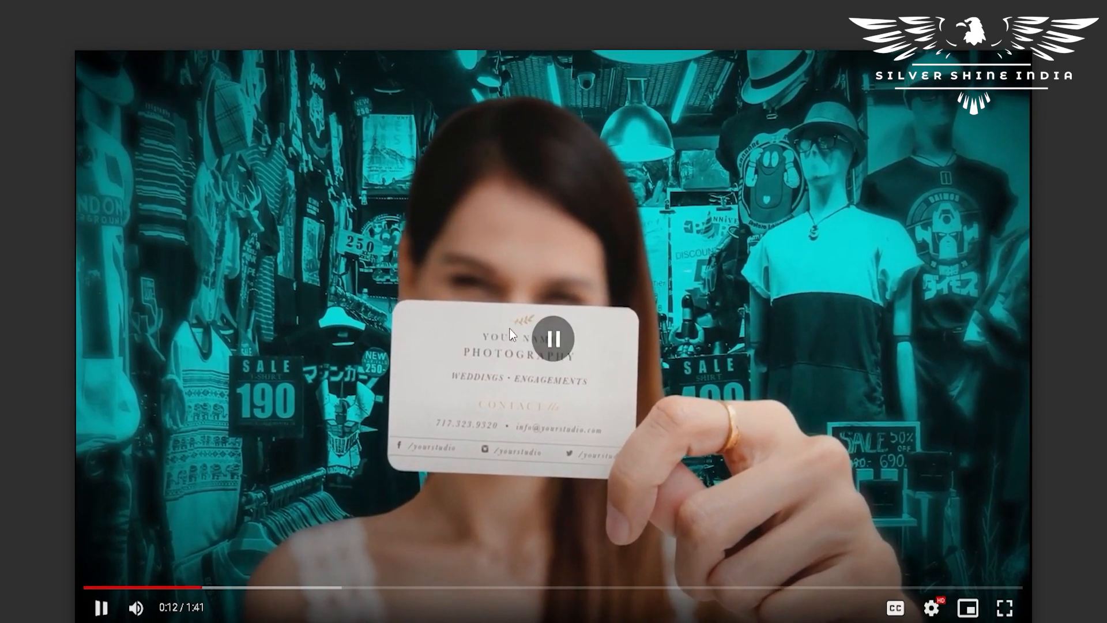
{"action": "left_click", "coordinate": [230, 562]}
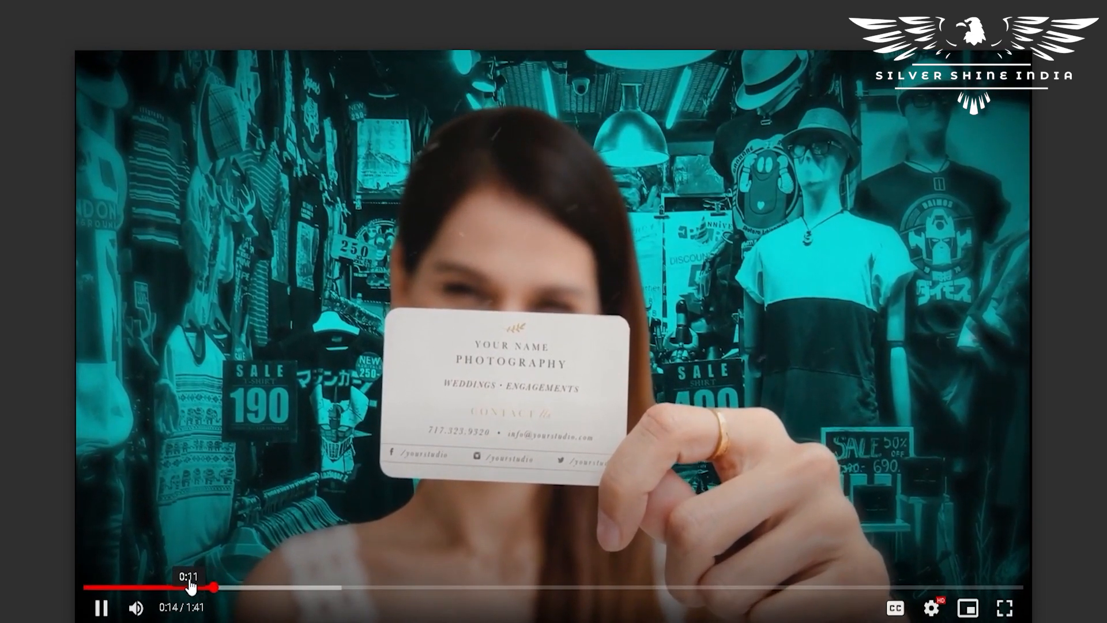
{"action": "left_click", "coordinate": [191, 586]}
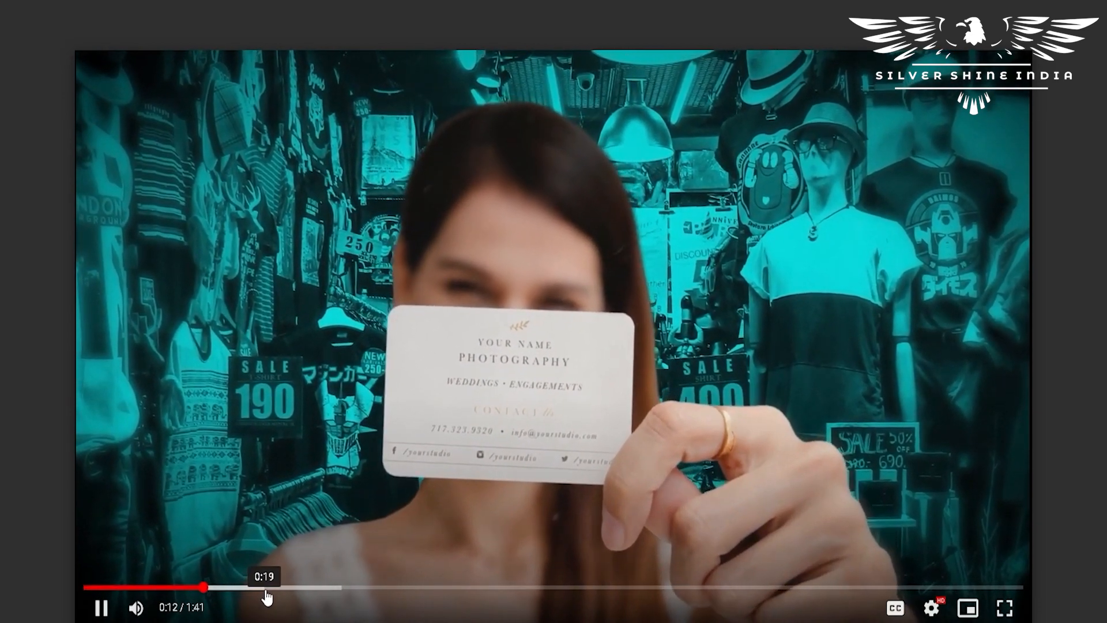
{"action": "left_click", "coordinate": [258, 587]}
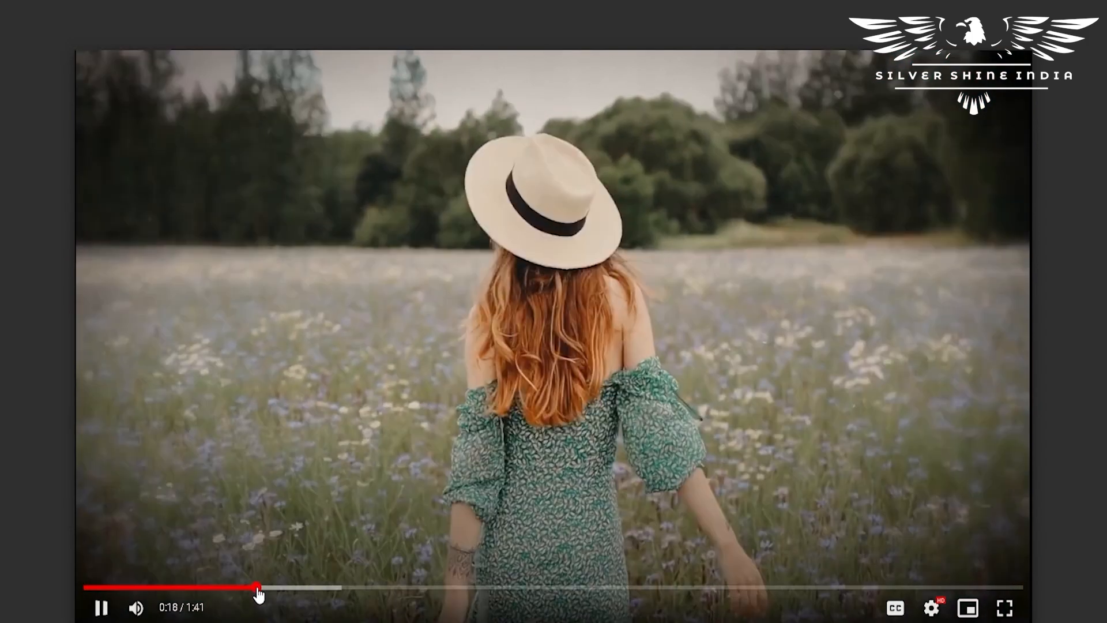
{"action": "left_click", "coordinate": [272, 552]}
{"action": "left_click", "coordinate": [272, 551]}
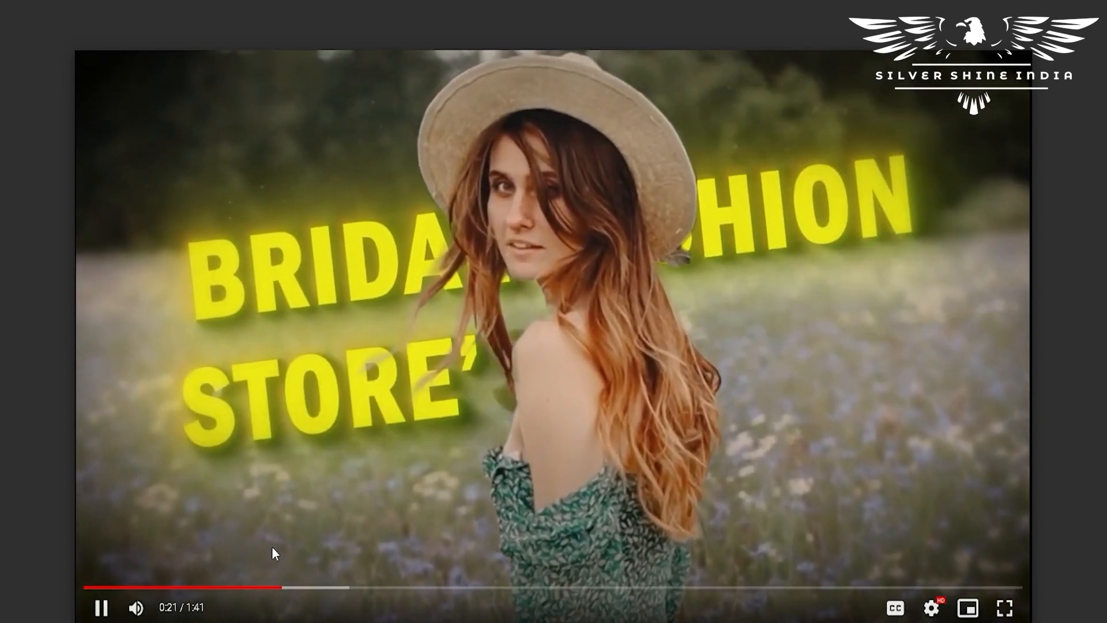
{"action": "left_click", "coordinate": [723, 366]}
{"action": "left_click", "coordinate": [723, 366]}
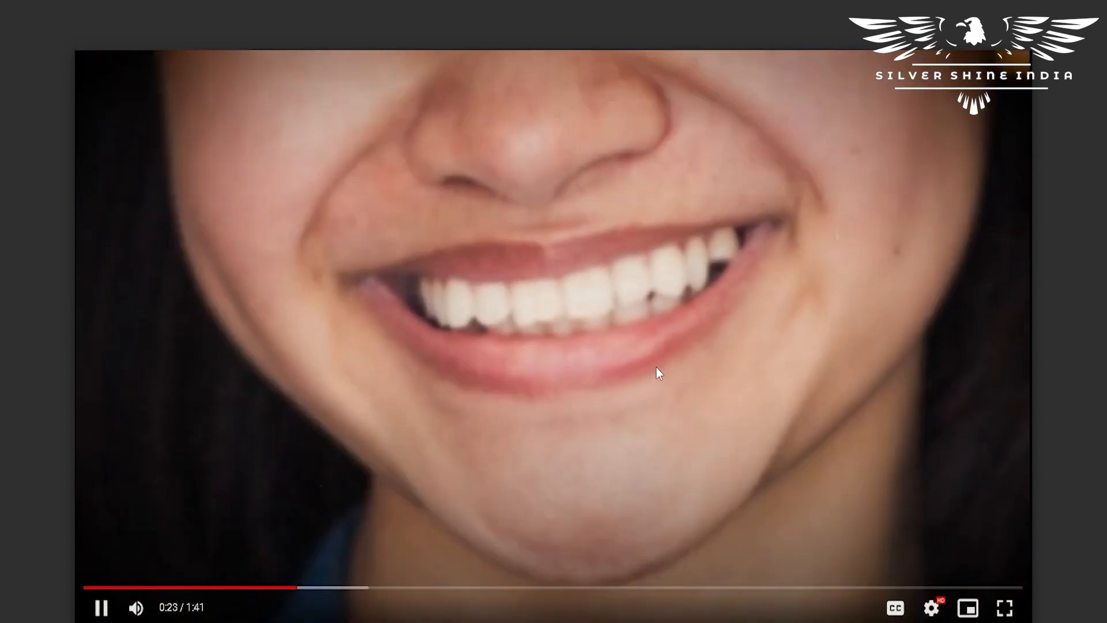
Step: Replay the reference video's zoom out from the smile close-up around 0:22 to 0:23 and examine the camera movement
{"action": "left_click", "coordinate": [656, 368]}
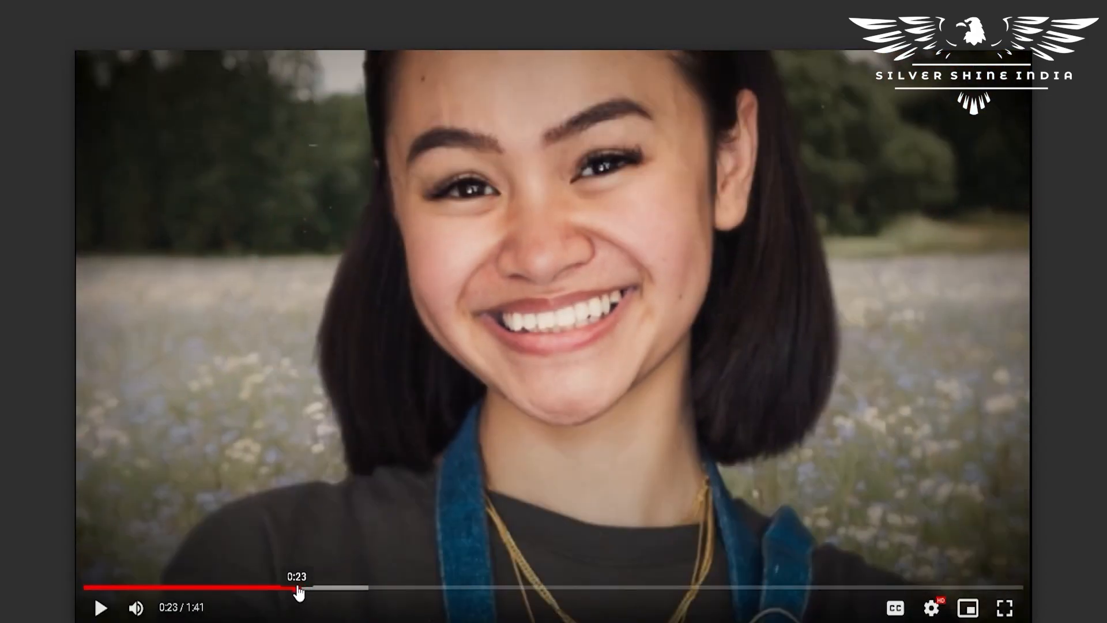
{"action": "left_click", "coordinate": [294, 588]}
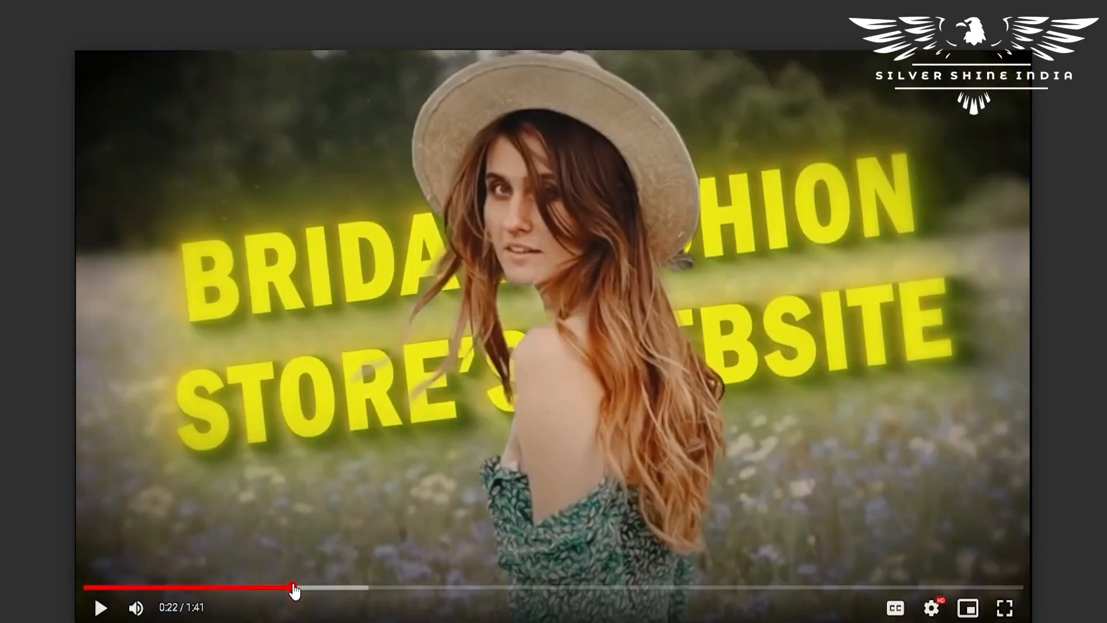
{"action": "left_click", "coordinate": [326, 524]}
{"action": "left_click", "coordinate": [326, 522]}
{"action": "left_click", "coordinate": [287, 588]}
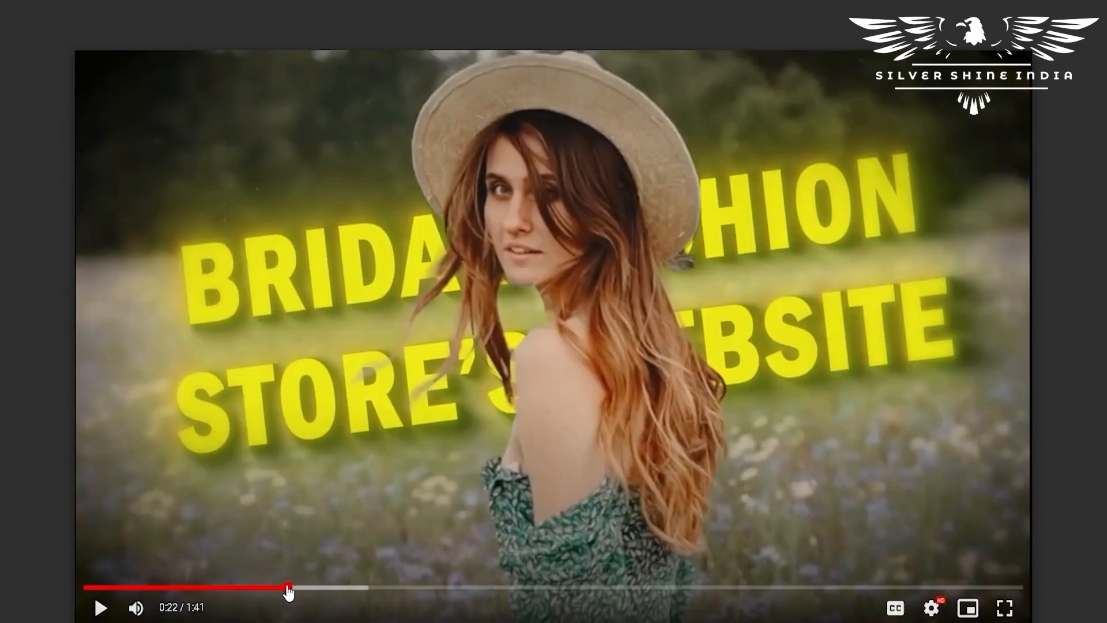
{"action": "key", "text": "space"}
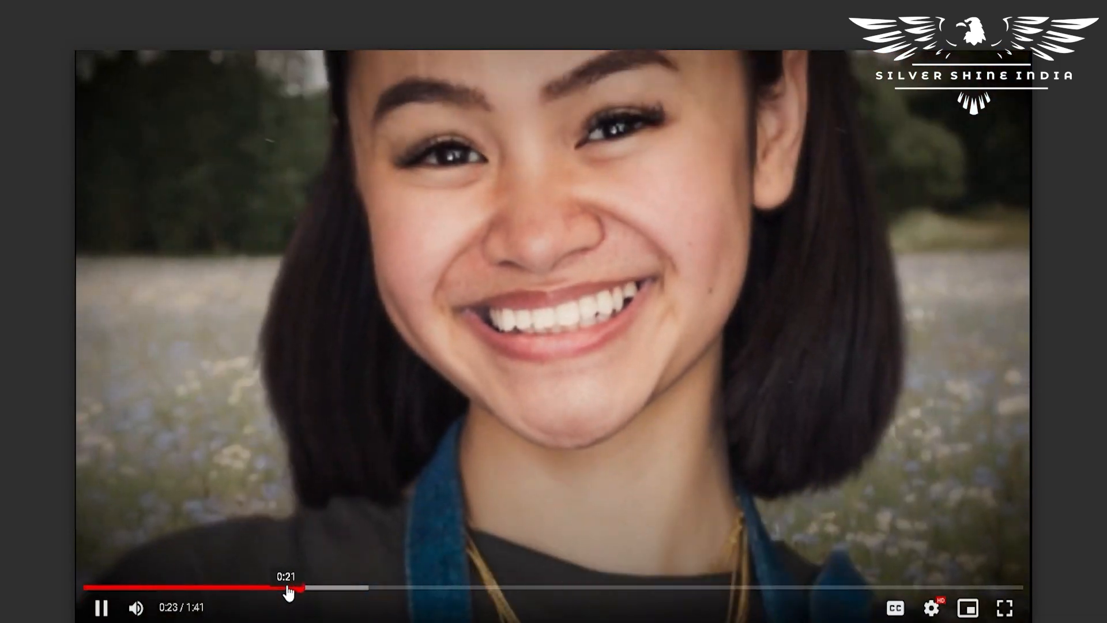
{"action": "left_click", "coordinate": [575, 332]}
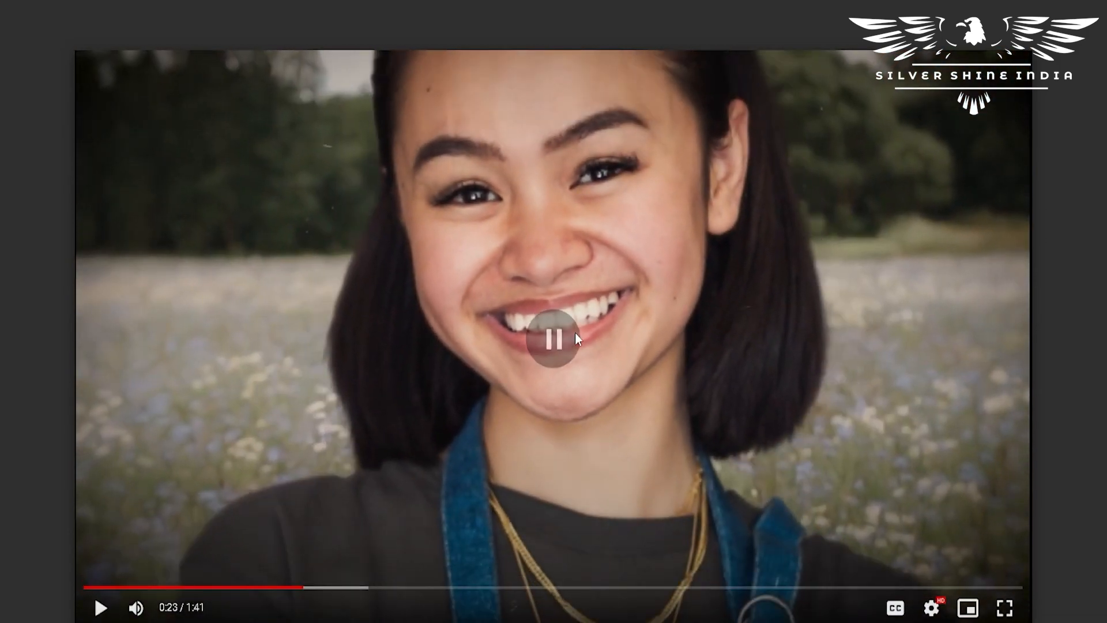
{"action": "left_click", "coordinate": [290, 588]}
{"action": "left_click", "coordinate": [287, 588]}
{"action": "left_click", "coordinate": [321, 504]}
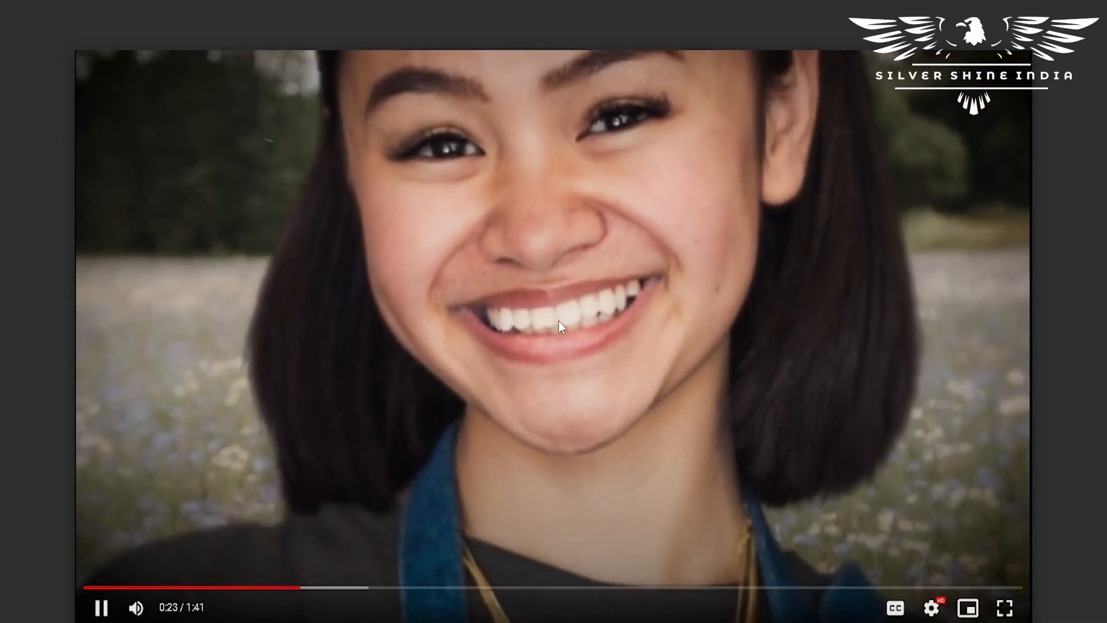
{"action": "left_click", "coordinate": [558, 314]}
{"action": "left_click", "coordinate": [559, 315]}
{"action": "left_click", "coordinate": [558, 314]}
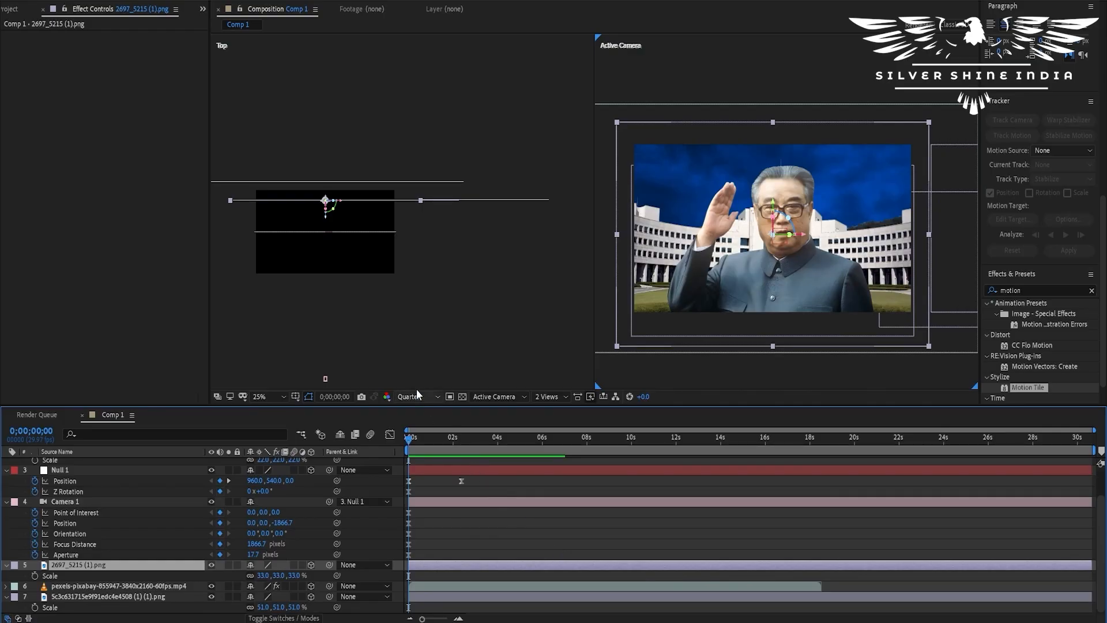
Step: Switch to Comp 1 and pull Camera 1 back in the Top view to Z position -1922.7 and point of interest Z -56
{"action": "left_click_drag", "start_coordinate": [425, 328], "coordinate": [463, 216]}
{"action": "left_click_drag", "start_coordinate": [370, 280], "coordinate": [414, 233]}
{"action": "left_click", "coordinate": [413, 245]}
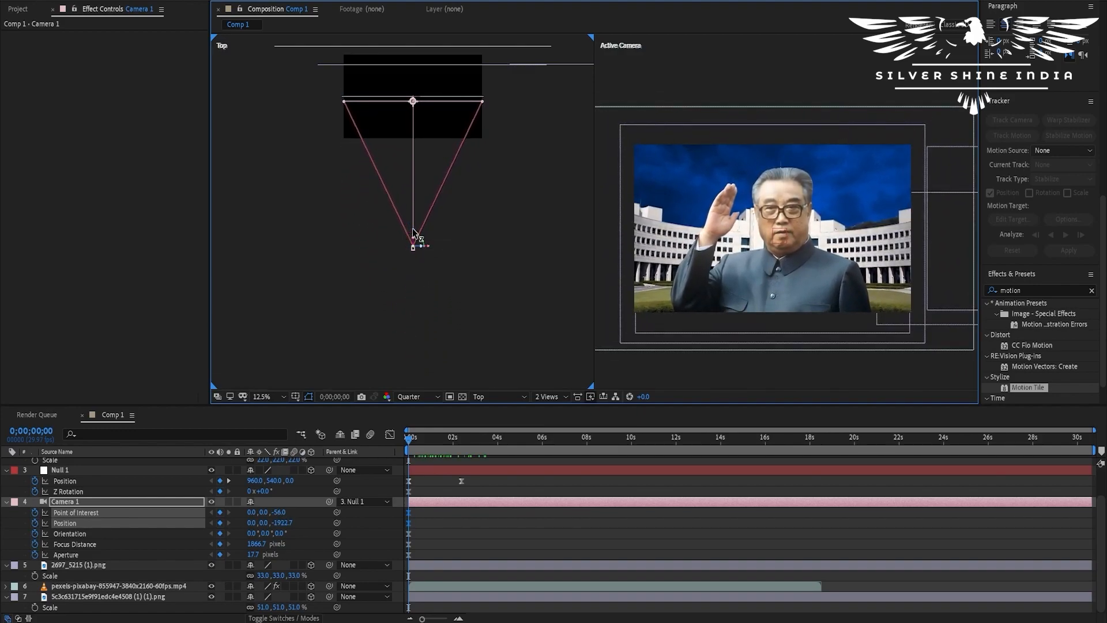
{"action": "left_click", "coordinate": [429, 222]}
{"action": "scroll", "coordinate": [404, 241], "scroll_direction": "up", "scroll_amount": 1}
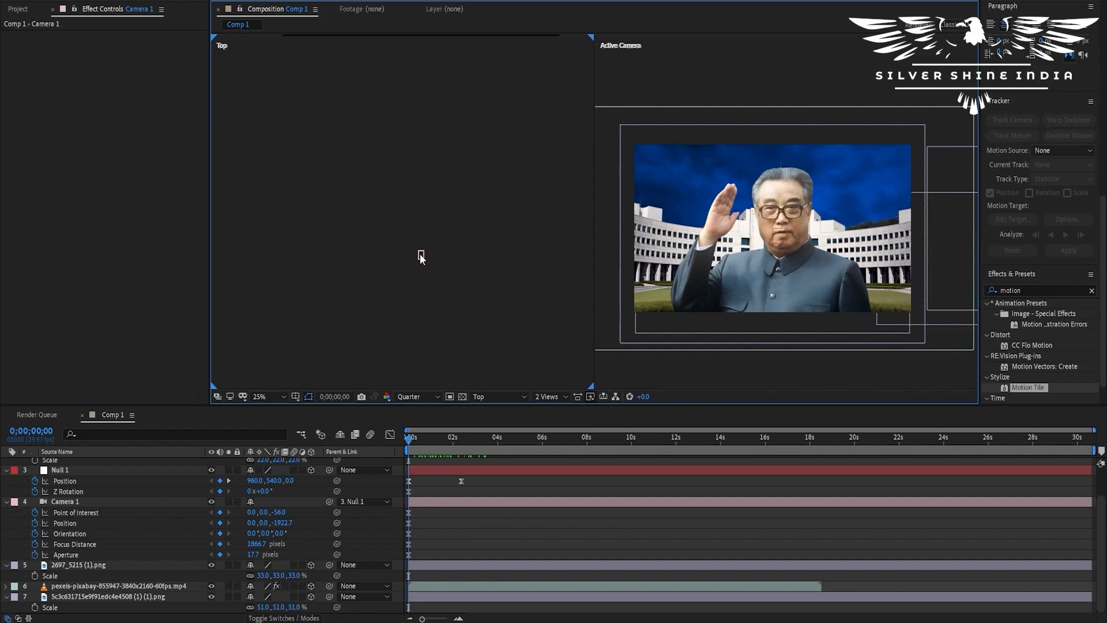
{"action": "left_click", "coordinate": [420, 254]}
{"action": "left_click_drag", "start_coordinate": [495, 192], "coordinate": [518, 221]}
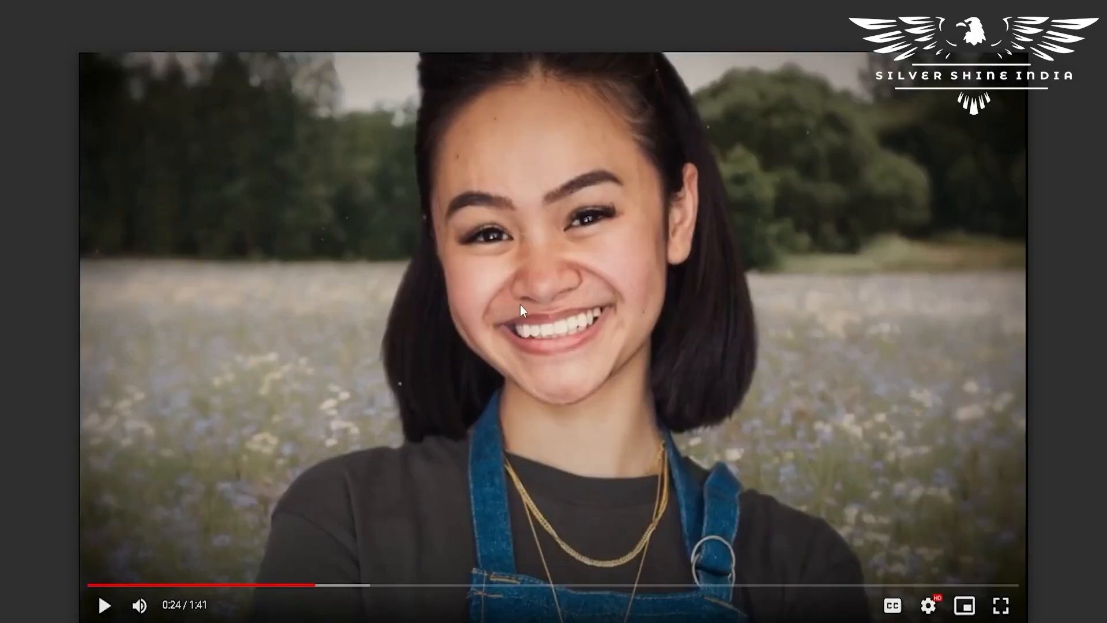
Step: Return to the reference video and replay the smile close-up's pull-back between 0:23 and 0:24 to study its speed
{"action": "left_click", "coordinate": [410, 449]}
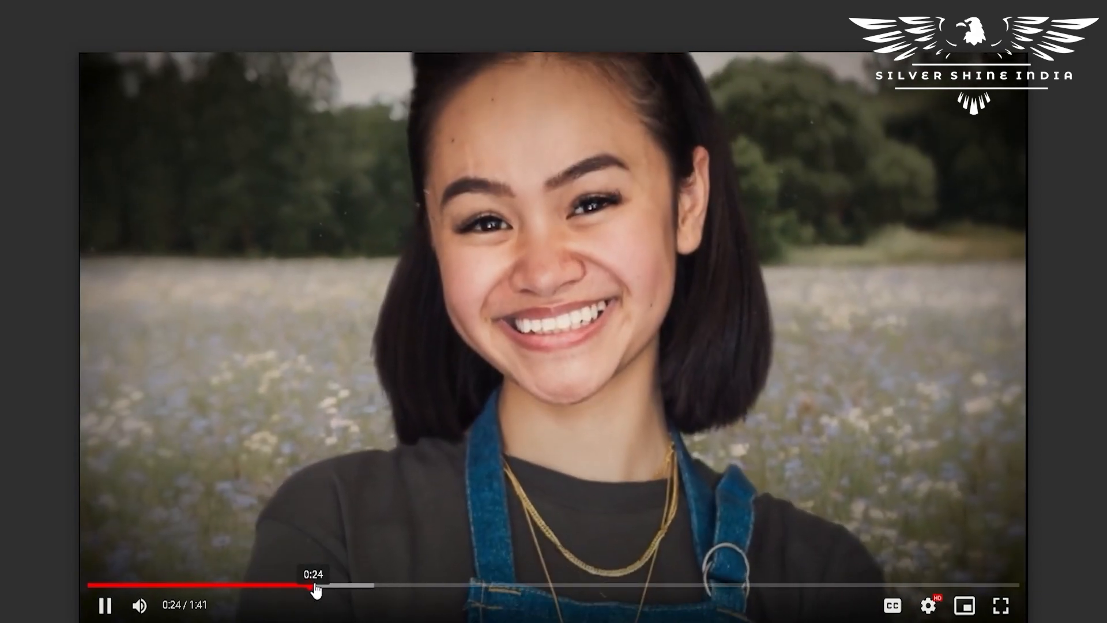
{"action": "left_click", "coordinate": [306, 585]}
{"action": "left_click", "coordinate": [301, 585]}
{"action": "key", "text": "space"}
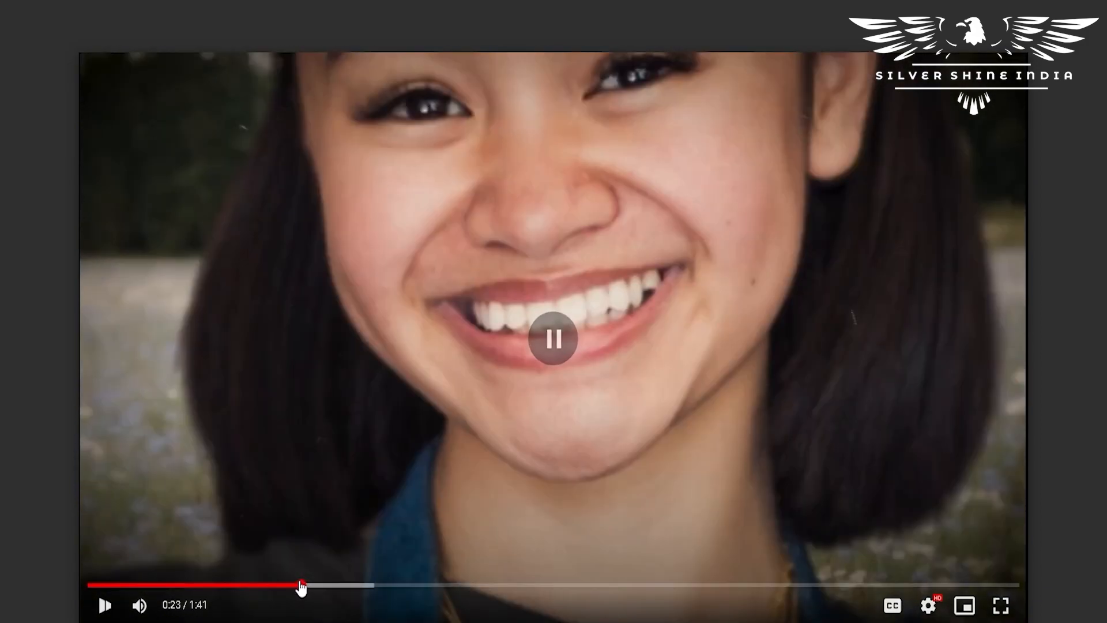
{"action": "left_click", "coordinate": [296, 585]}
{"action": "left_click", "coordinate": [394, 360]}
{"action": "left_click", "coordinate": [393, 359]}
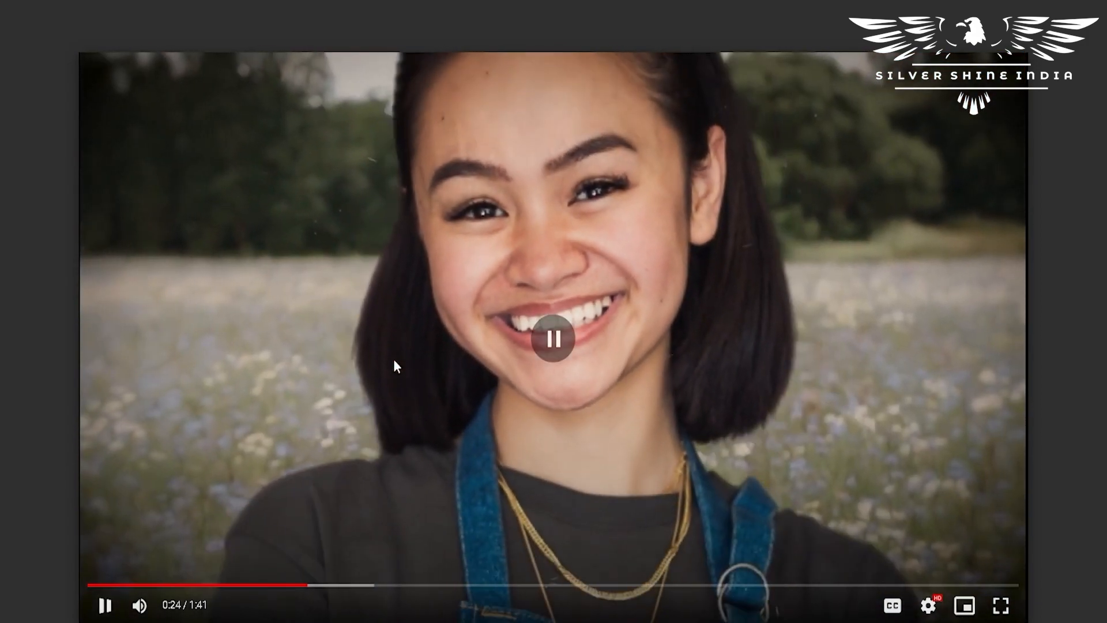
{"action": "left_click", "coordinate": [486, 324]}
{"action": "left_click", "coordinate": [485, 324]}
{"action": "left_click", "coordinate": [310, 586]}
{"action": "key", "text": "space"}
{"action": "key", "text": "space"}
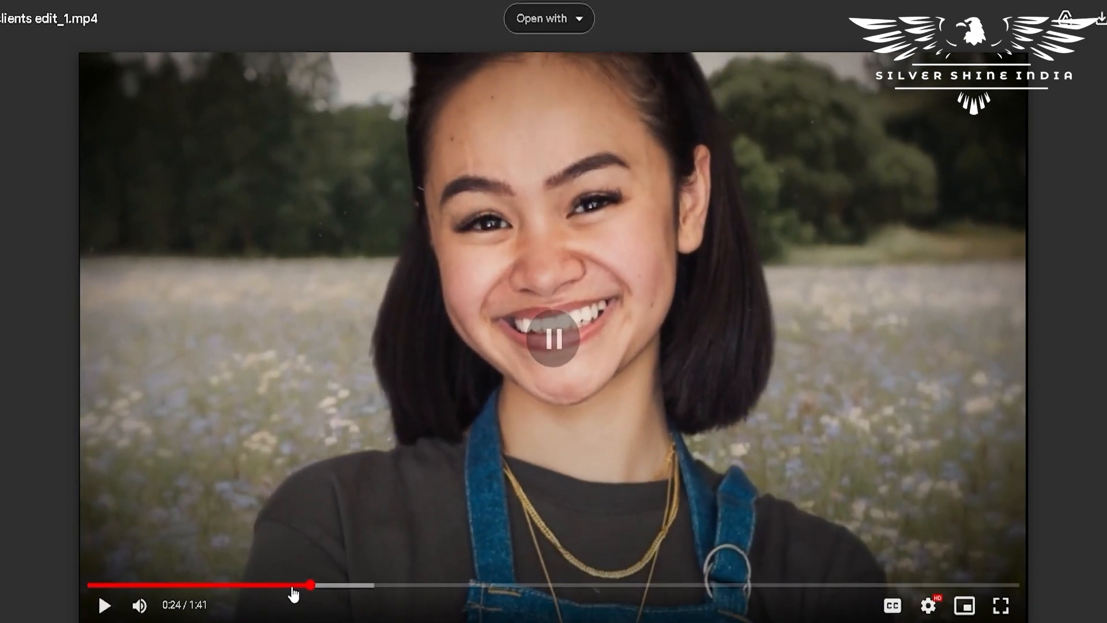
{"action": "left_click", "coordinate": [294, 586]}
{"action": "key", "text": "space"}
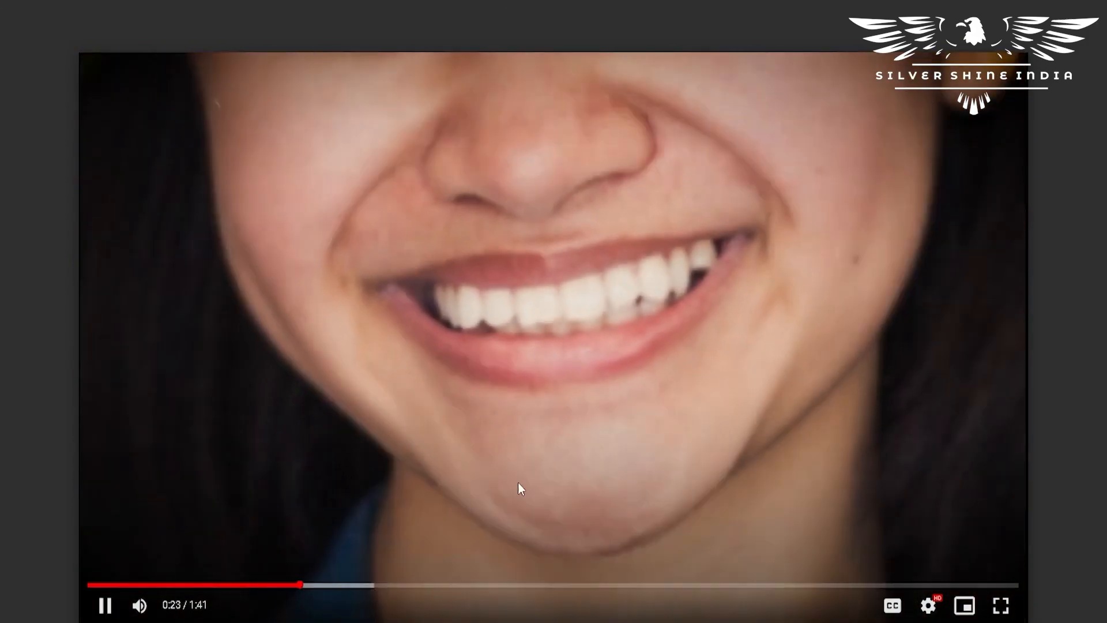
Step: Pause the reference video on the smile close-up and on the wider framing to compare the start and end of the zoom
{"action": "left_click", "coordinate": [536, 282]}
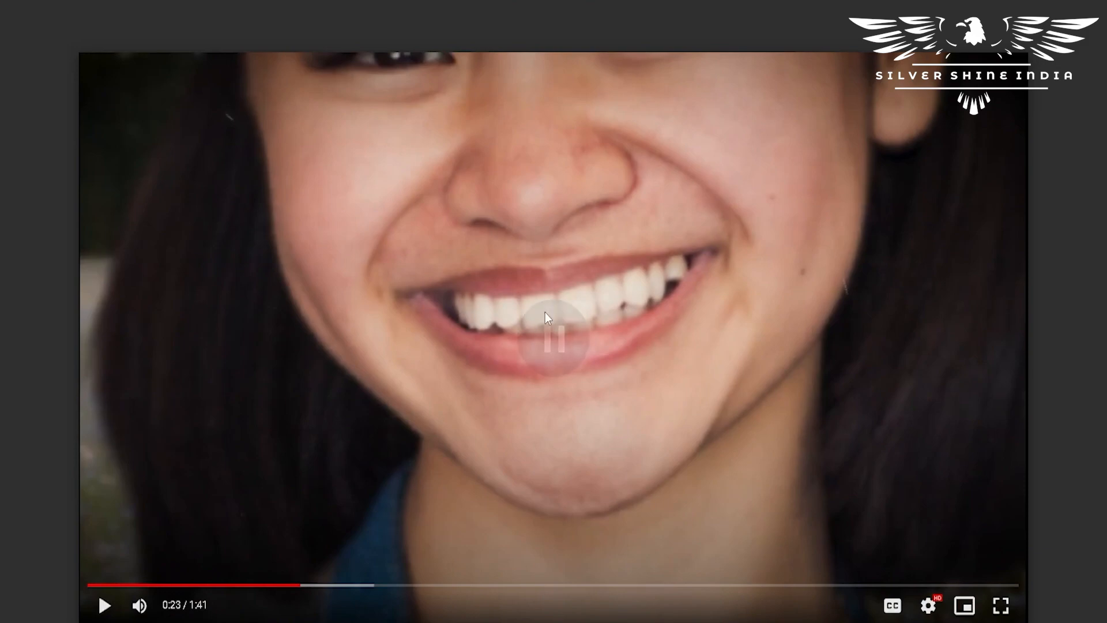
{"action": "left_click", "coordinate": [525, 358]}
{"action": "left_click", "coordinate": [524, 358]}
{"action": "left_click", "coordinate": [524, 358]}
{"action": "left_click", "coordinate": [525, 358]}
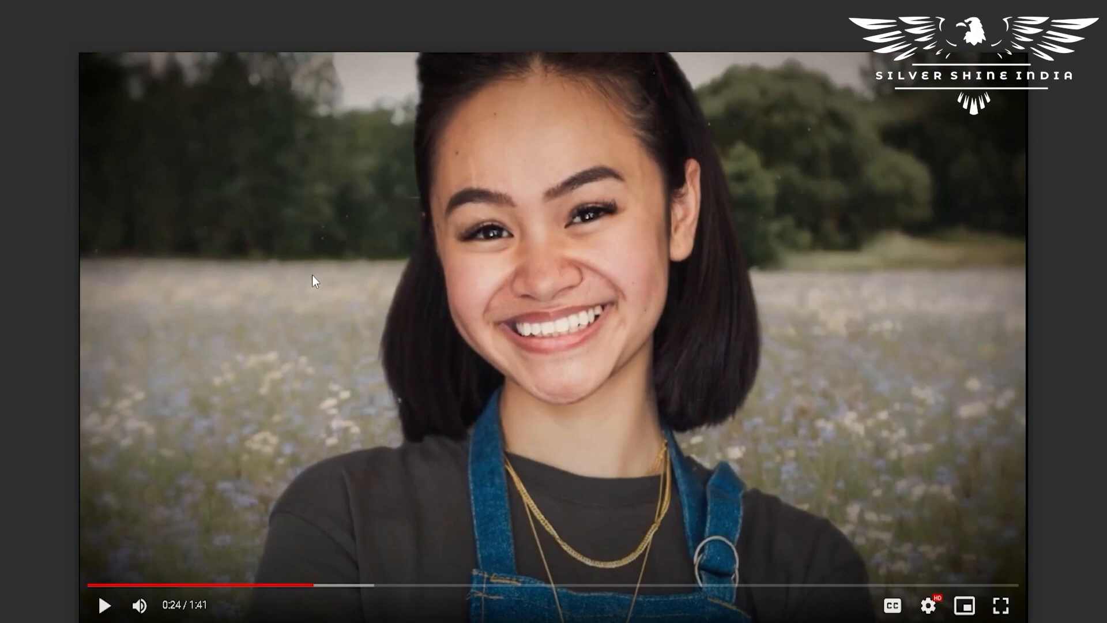
{"action": "left_click", "coordinate": [299, 310]}
{"action": "left_click", "coordinate": [299, 310]}
{"action": "left_click", "coordinate": [299, 309]}
{"action": "key", "text": "space"}
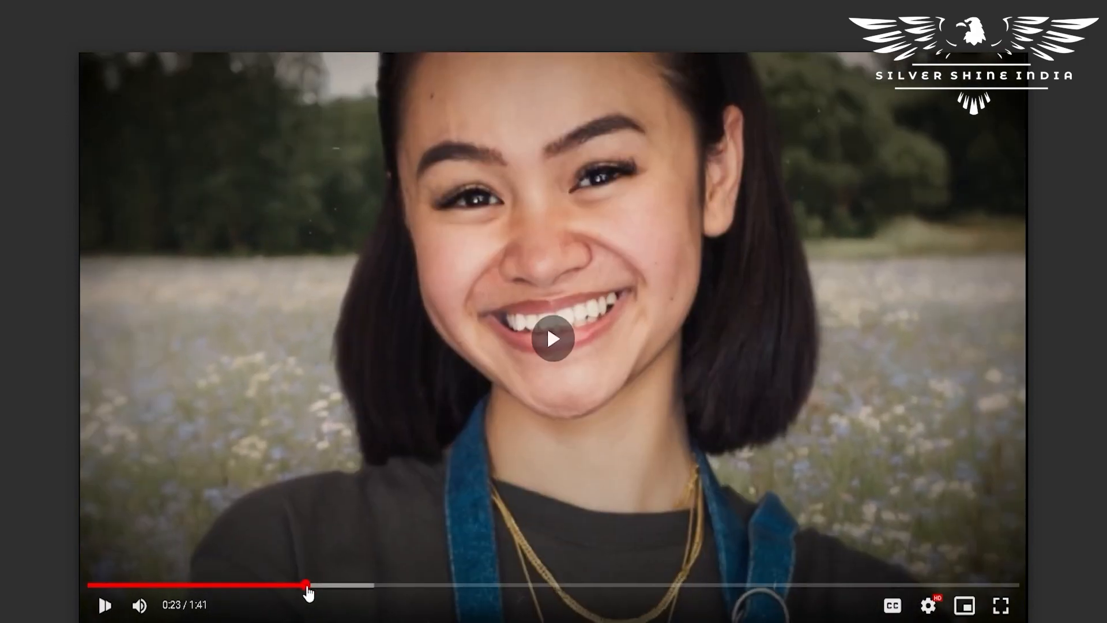
Step: In Comp 1, add Camera 1 keyframes for Point of Interest, Position, Orientation, Focus Distance and Aperture, aligned with Null 1's second Position keyframe
{"action": "key", "text": "space"}
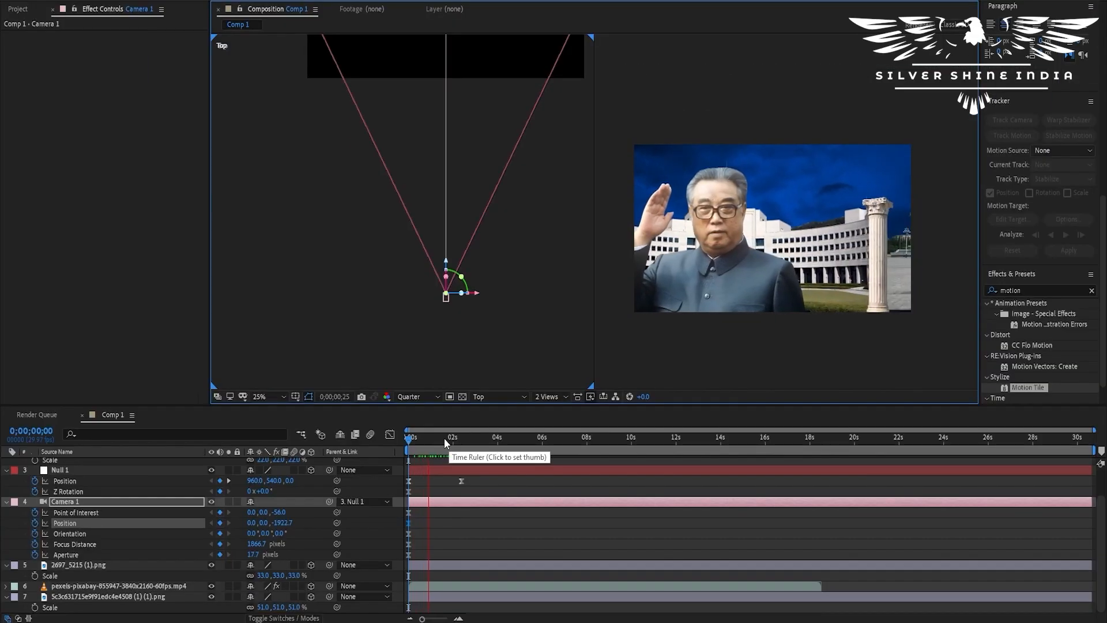
{"action": "left_click", "coordinate": [479, 440]}
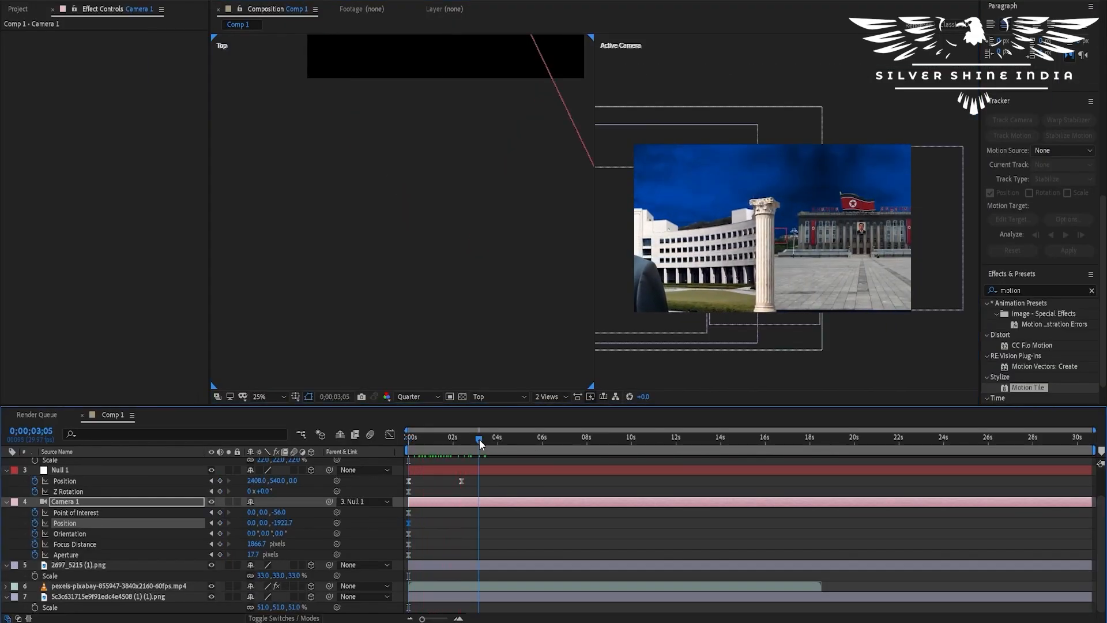
{"action": "scroll", "coordinate": [498, 496], "scroll_direction": "up", "scroll_amount": 2}
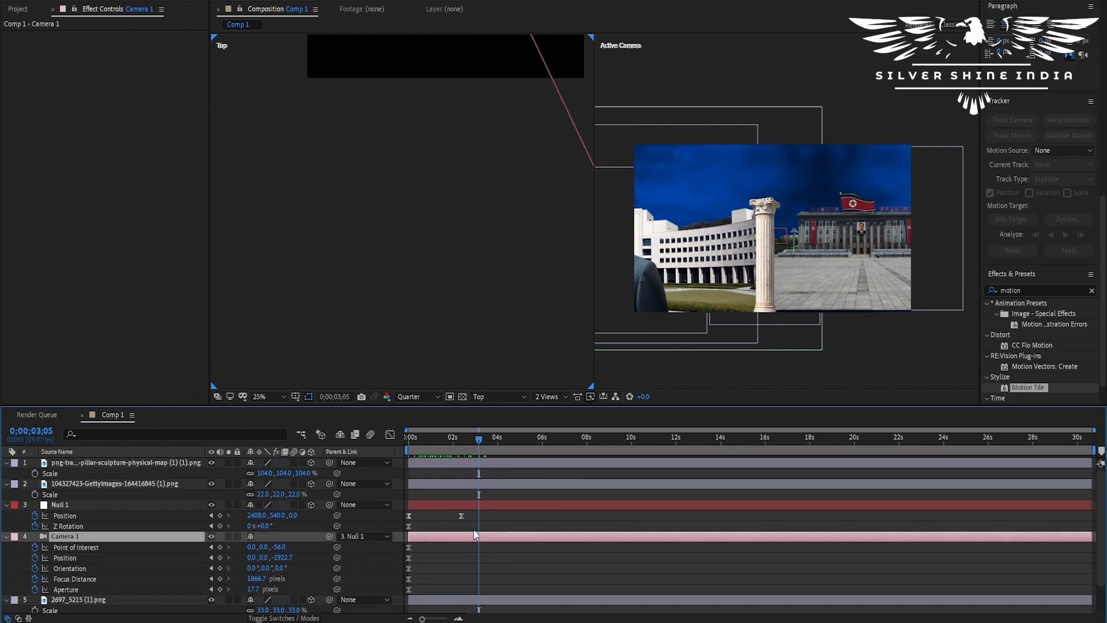
{"action": "left_click_drag", "start_coordinate": [221, 547], "coordinate": [220, 590]}
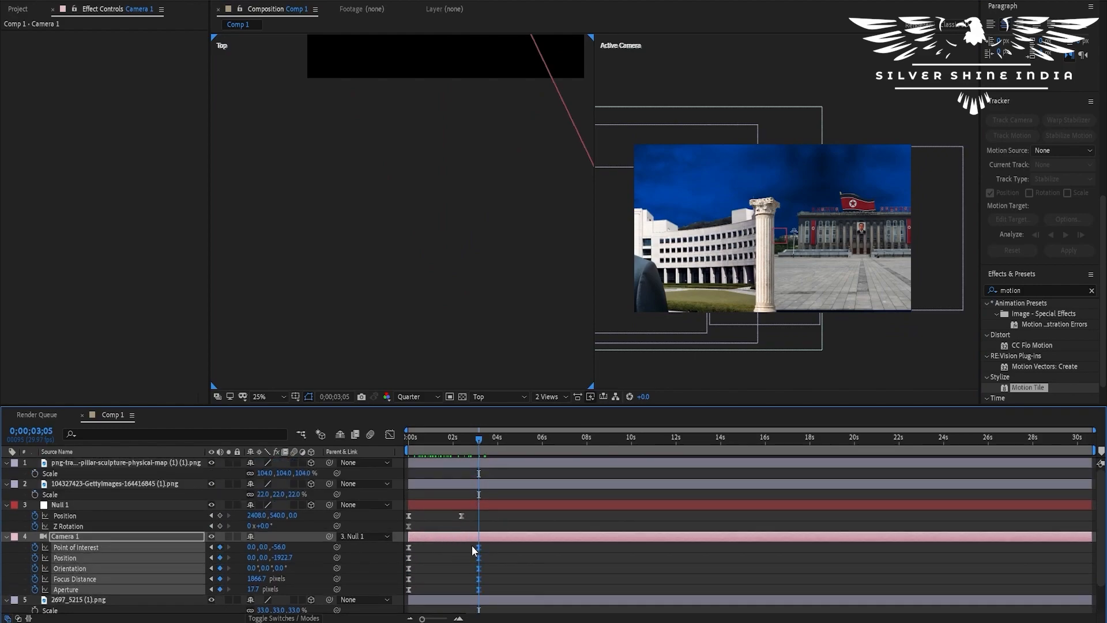
Step: At 0;00;04;06, pull Camera 1 back in the Top view to Z position -3090.7 and point of interest Z -1224
{"action": "left_click_drag", "start_coordinate": [486, 441], "coordinate": [496, 441]}
{"action": "left_click_drag", "start_coordinate": [487, 230], "coordinate": [442, 482]}
{"action": "left_click_drag", "start_coordinate": [457, 241], "coordinate": [417, 87]}
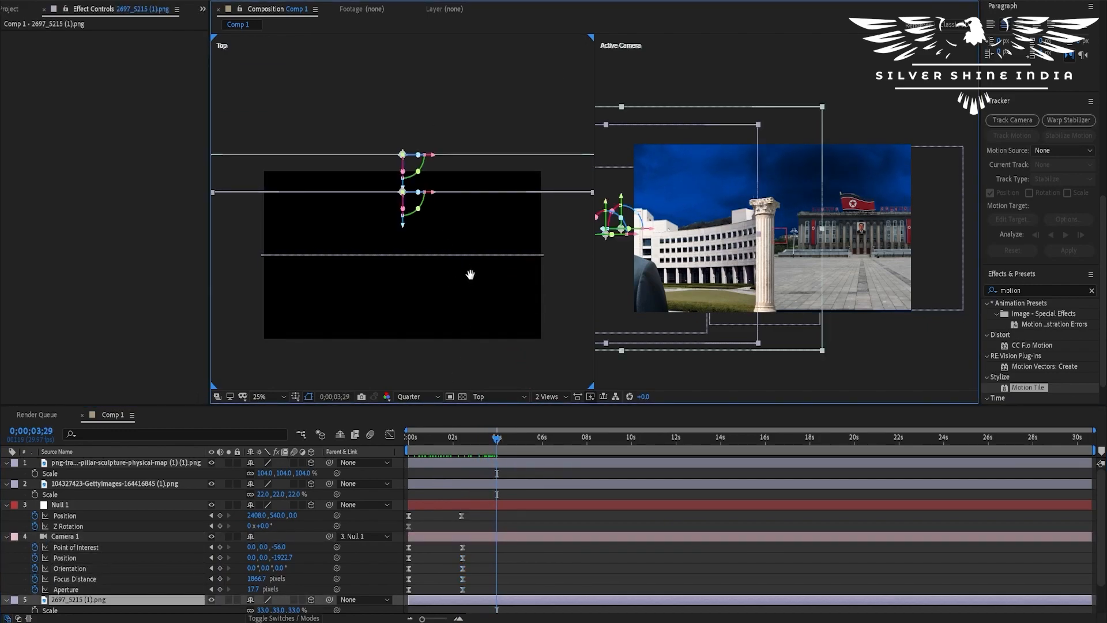
{"action": "scroll", "coordinate": [484, 283], "scroll_direction": "down", "scroll_amount": 2}
{"action": "left_click", "coordinate": [493, 308]}
{"action": "scroll", "coordinate": [507, 260], "scroll_direction": "down", "scroll_amount": 3}
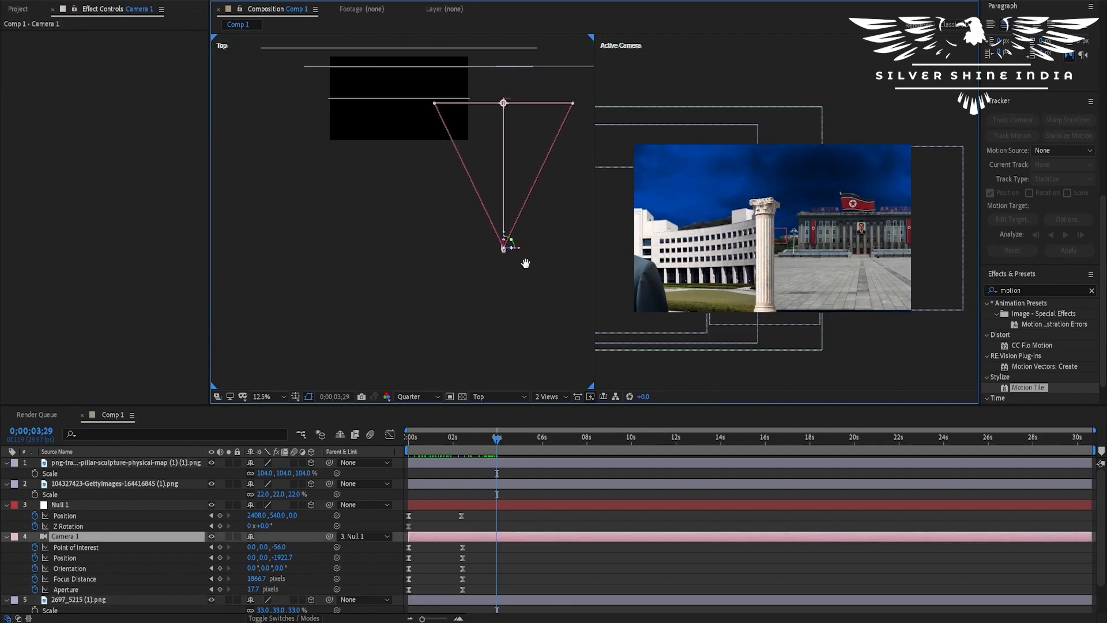
{"action": "left_click_drag", "start_coordinate": [511, 441], "coordinate": [456, 443]}
{"action": "left_click_drag", "start_coordinate": [477, 545], "coordinate": [455, 597]}
{"action": "left_click", "coordinate": [476, 569]}
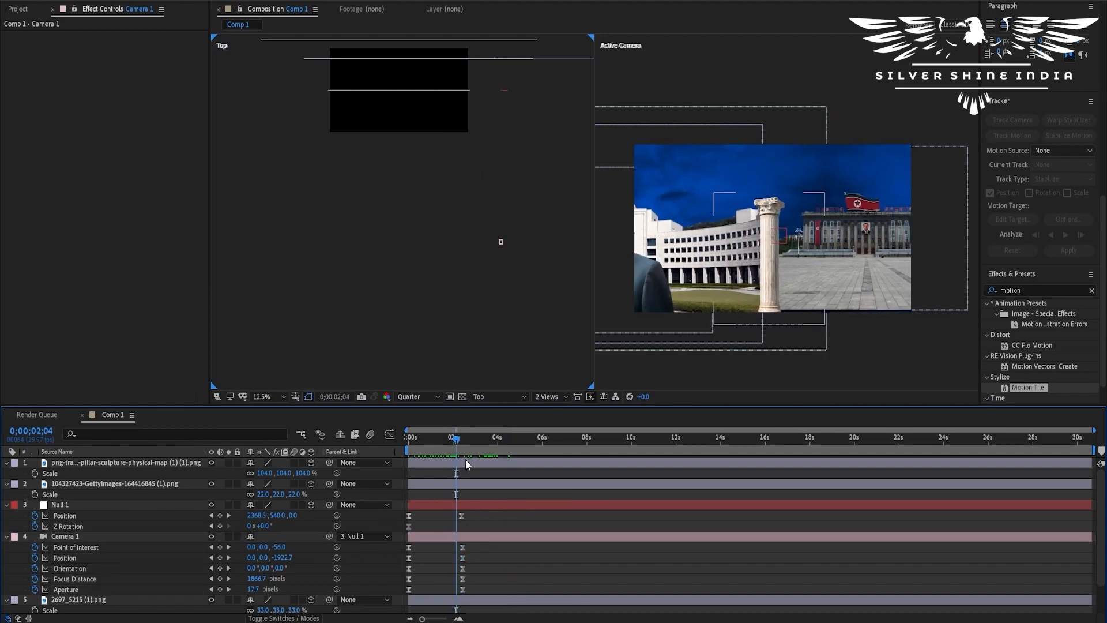
{"action": "left_click", "coordinate": [471, 440]}
{"action": "left_click", "coordinate": [505, 534]}
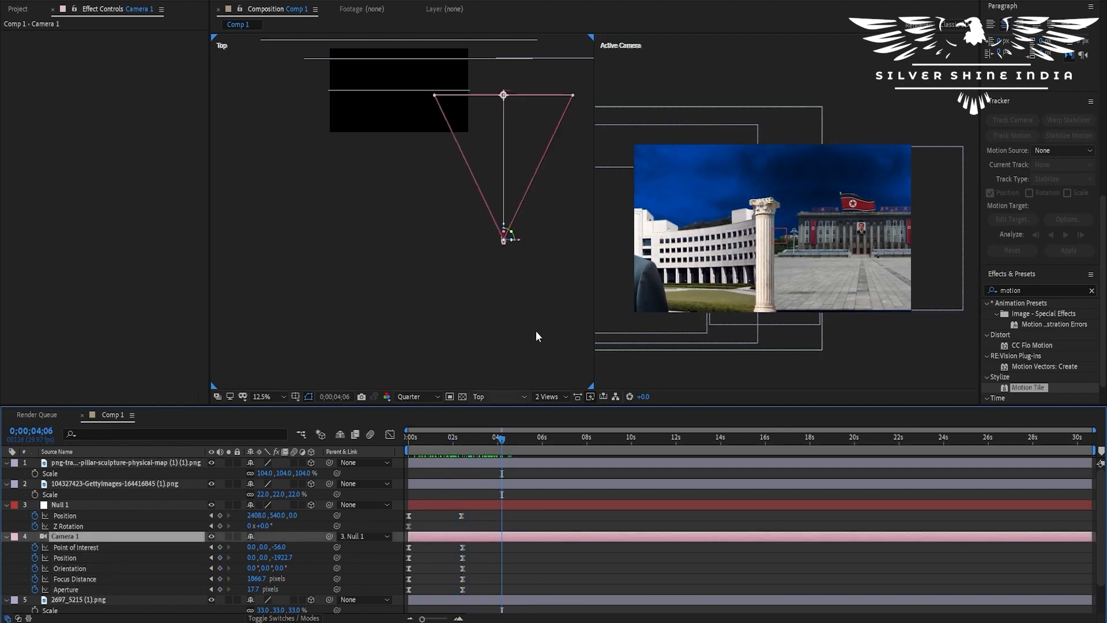
{"action": "left_click_drag", "start_coordinate": [504, 227], "coordinate": [514, 318]}
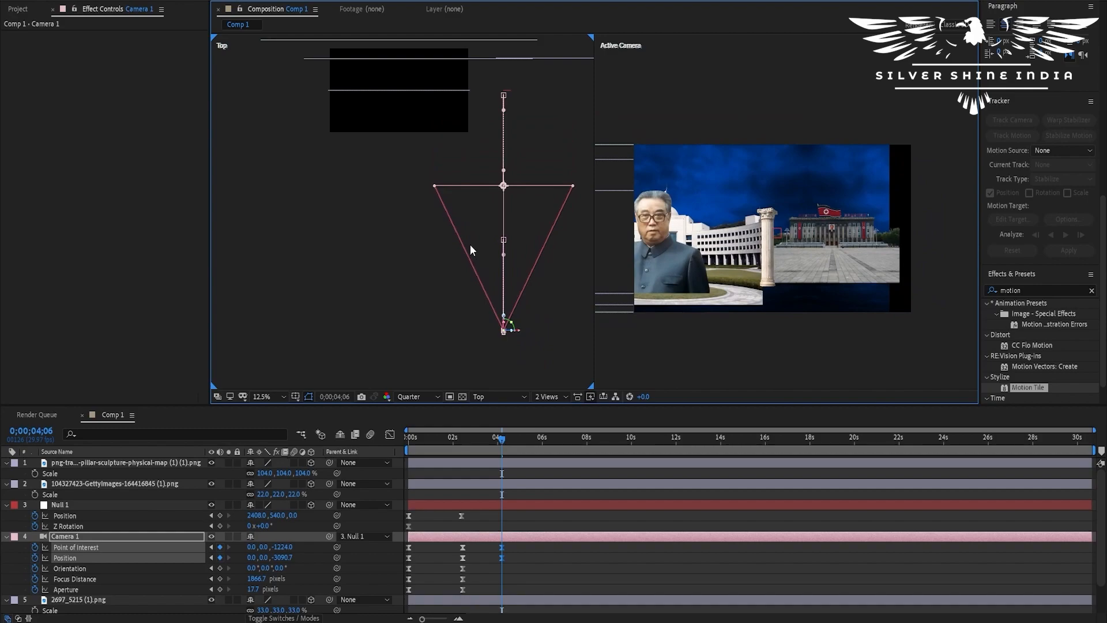
Step: Try shifting Camera 1 sideways in the Top view toward the waving man at 0;00;04;06, and undo the moves
{"action": "left_click_drag", "start_coordinate": [473, 254], "coordinate": [530, 255]}
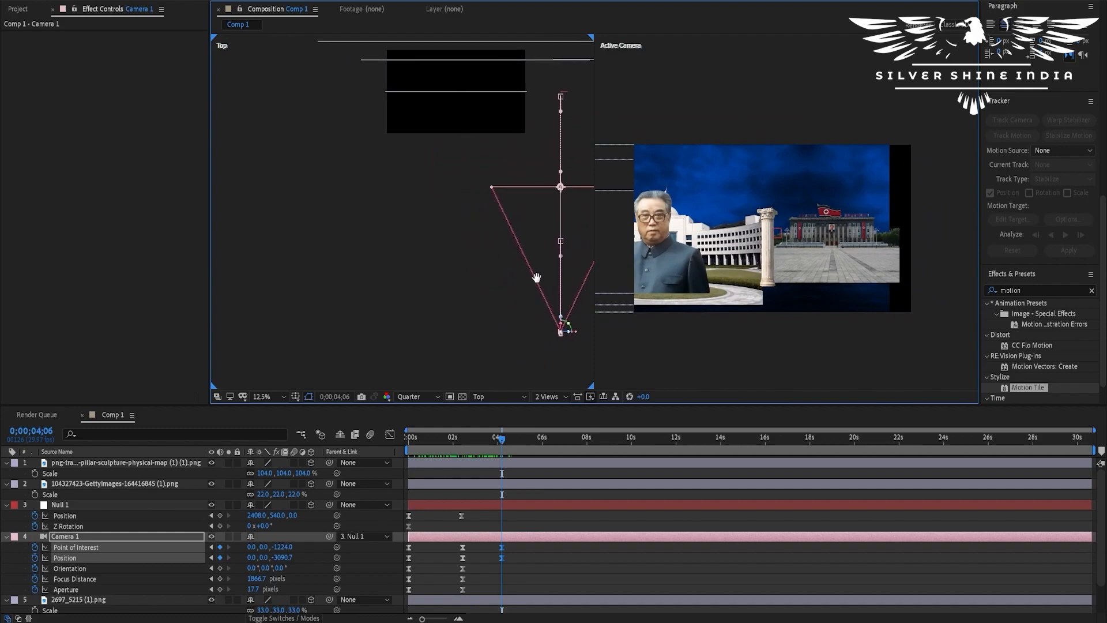
{"action": "left_click_drag", "start_coordinate": [577, 337], "coordinate": [492, 397]}
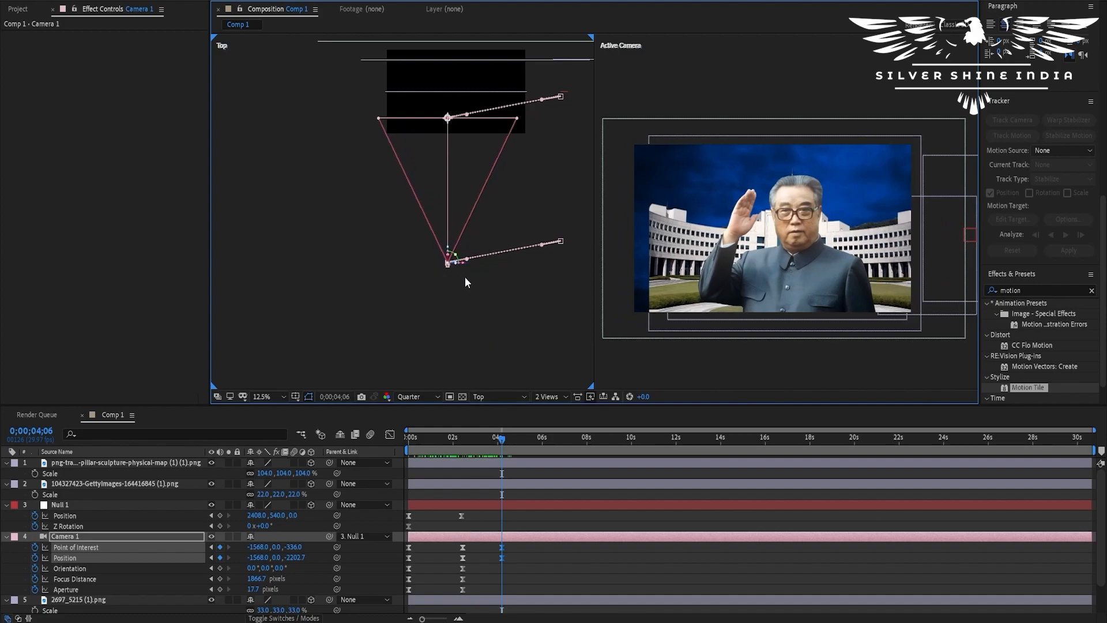
{"action": "left_click_drag", "start_coordinate": [468, 269], "coordinate": [483, 271]}
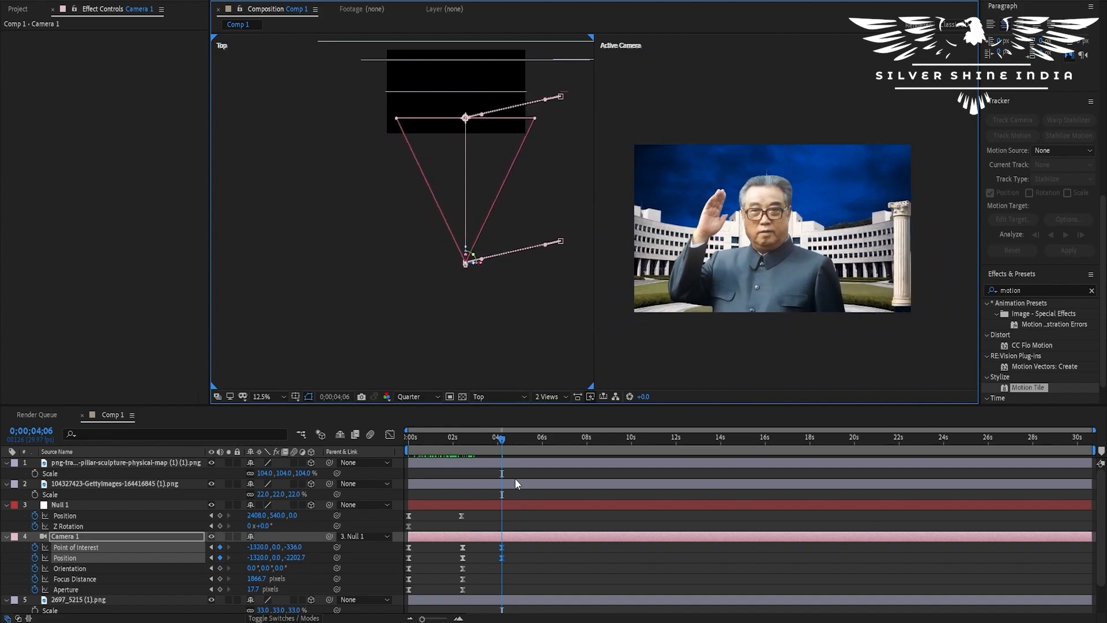
{"action": "key", "text": "ctrl+z"}
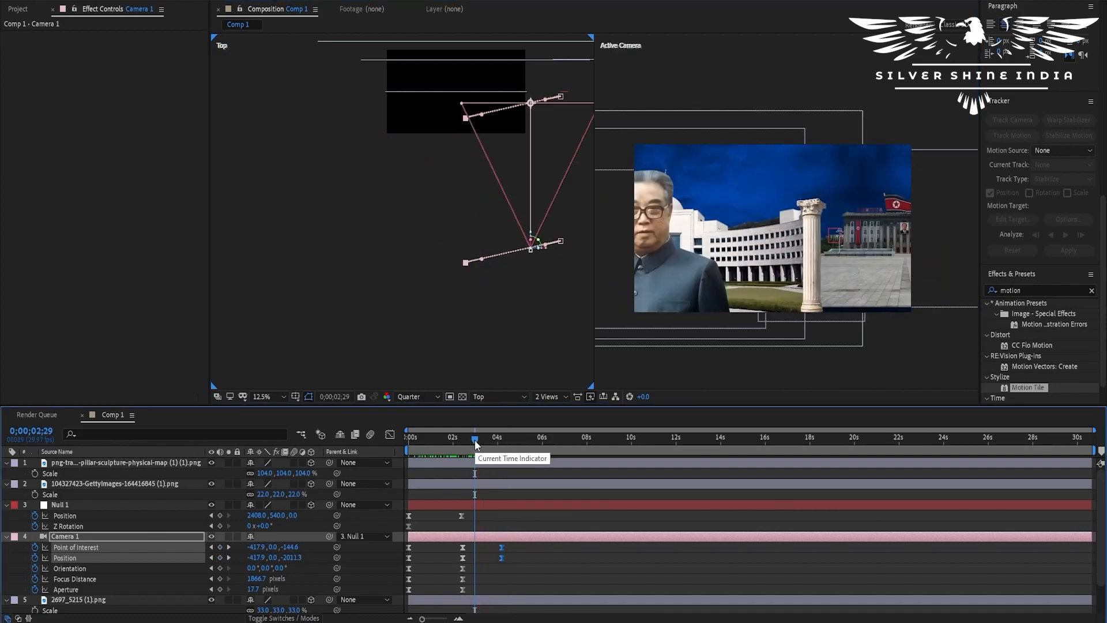
{"action": "key", "text": "ctrl+z"}
{"action": "key", "text": "ctrl+z"}
{"action": "key", "text": "ctrl+z"}
{"action": "key", "text": "ctrl+z"}
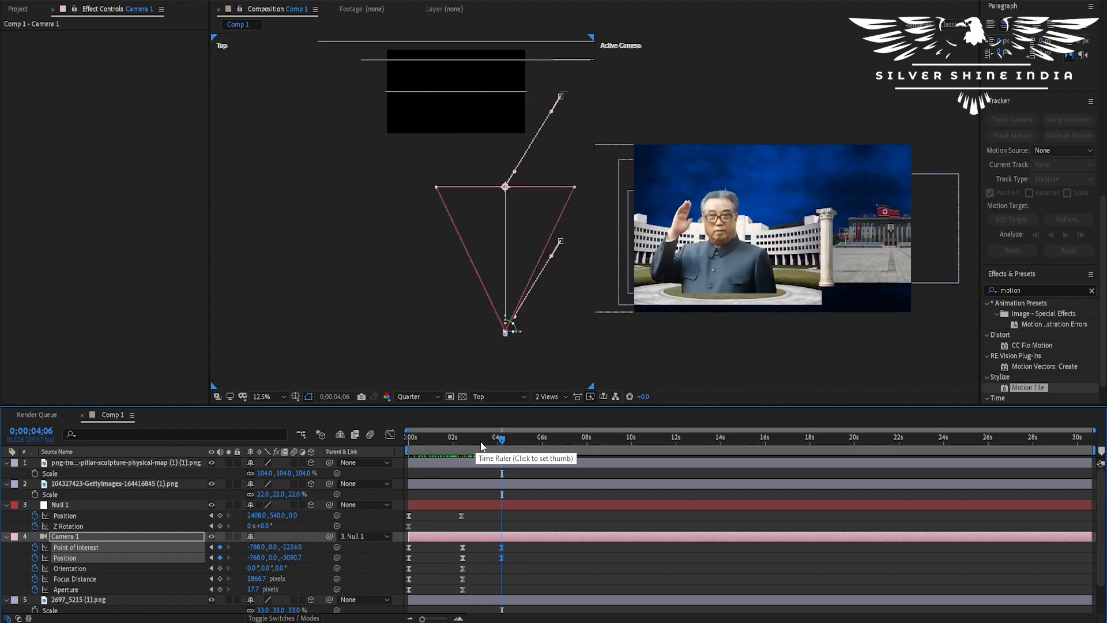
Step: Preview the camera move, scale the second building image (104327423) to 45%, and shift it along X farther beyond the pillar
{"action": "left_click_drag", "start_coordinate": [482, 441], "coordinate": [453, 442]}
{"action": "key", "text": "Home"}
{"action": "key", "text": "space"}
{"action": "left_click", "coordinate": [465, 484]}
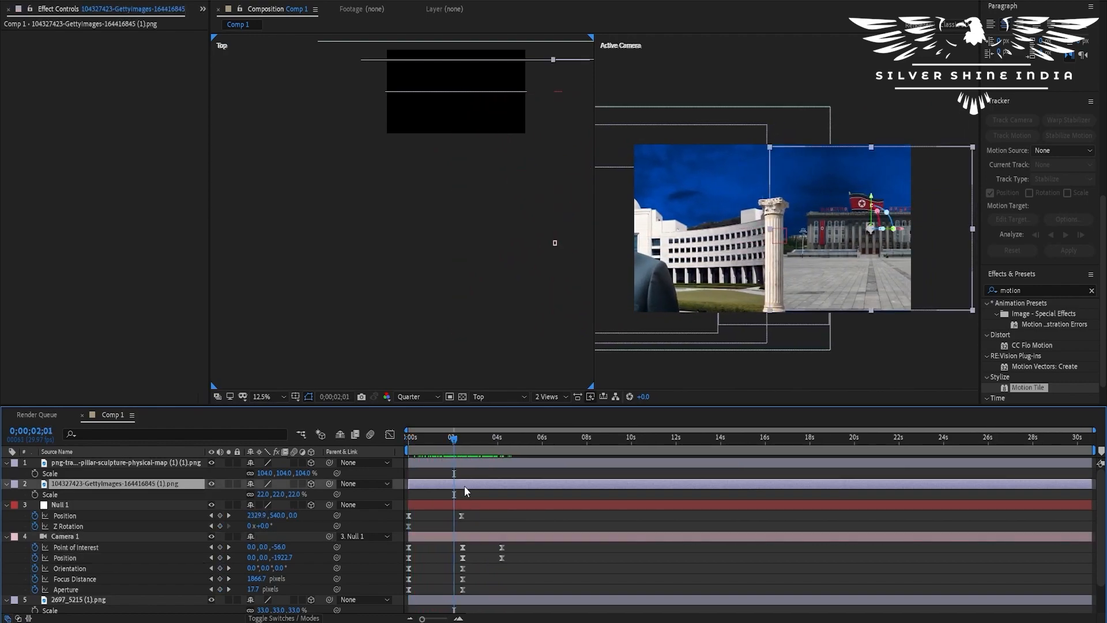
{"action": "left_click_drag", "start_coordinate": [501, 172], "coordinate": [393, 322]}
{"action": "left_click_drag", "start_coordinate": [259, 494], "coordinate": [271, 492]}
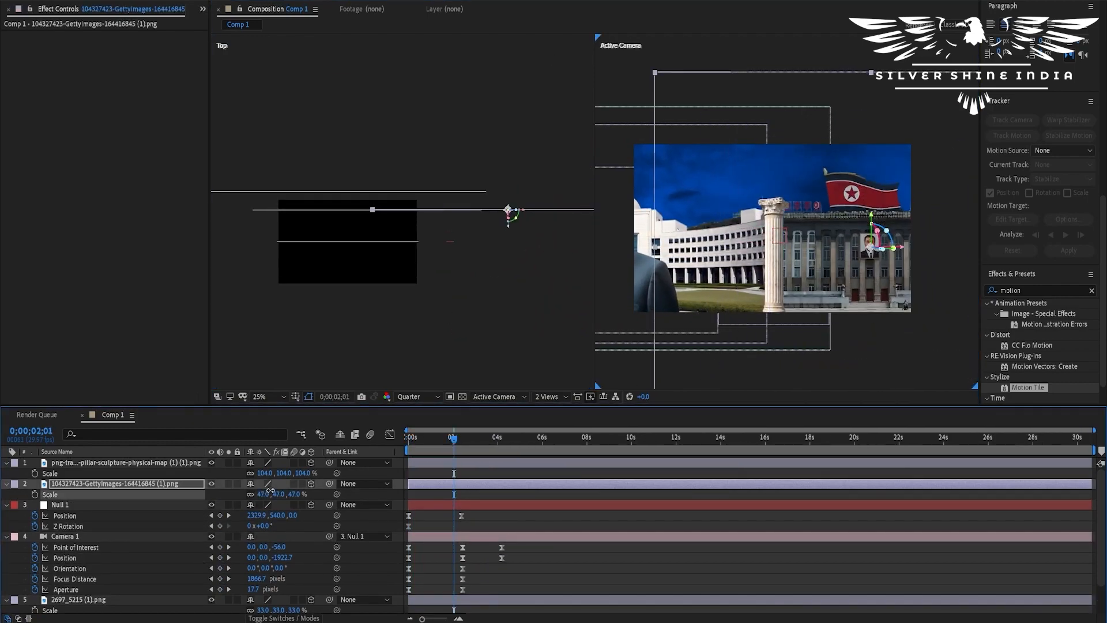
{"action": "left_click_drag", "start_coordinate": [902, 256], "coordinate": [1053, 252]}
{"action": "left_click_drag", "start_coordinate": [819, 254], "coordinate": [912, 239]}
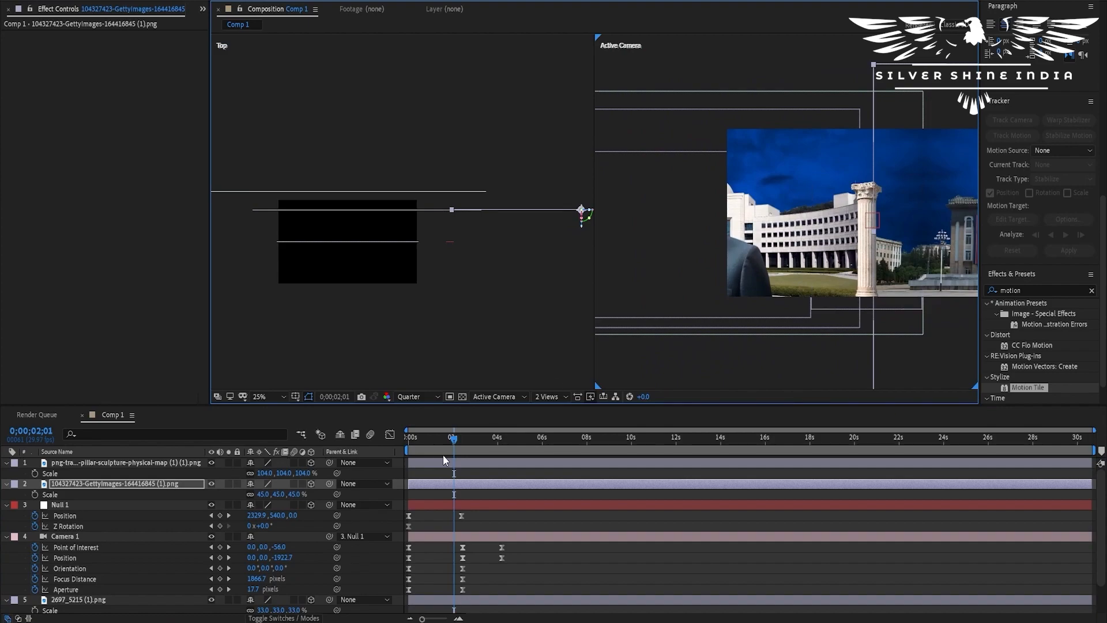
Step: Near the start of the sequence, scale the waving man image (layer 7) to 56%
{"action": "left_click_drag", "start_coordinate": [454, 440], "coordinate": [410, 440]}
{"action": "left_click", "coordinate": [444, 463]}
{"action": "key", "text": "s"}
{"action": "key", "text": "s"}
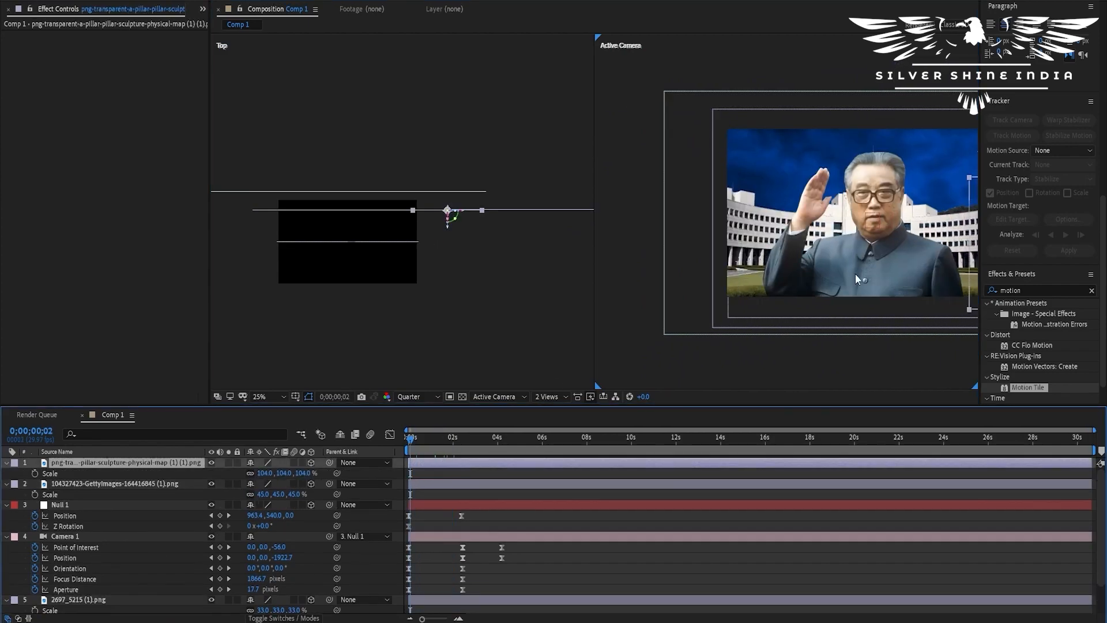
{"action": "left_click_drag", "start_coordinate": [858, 279], "coordinate": [770, 251]}
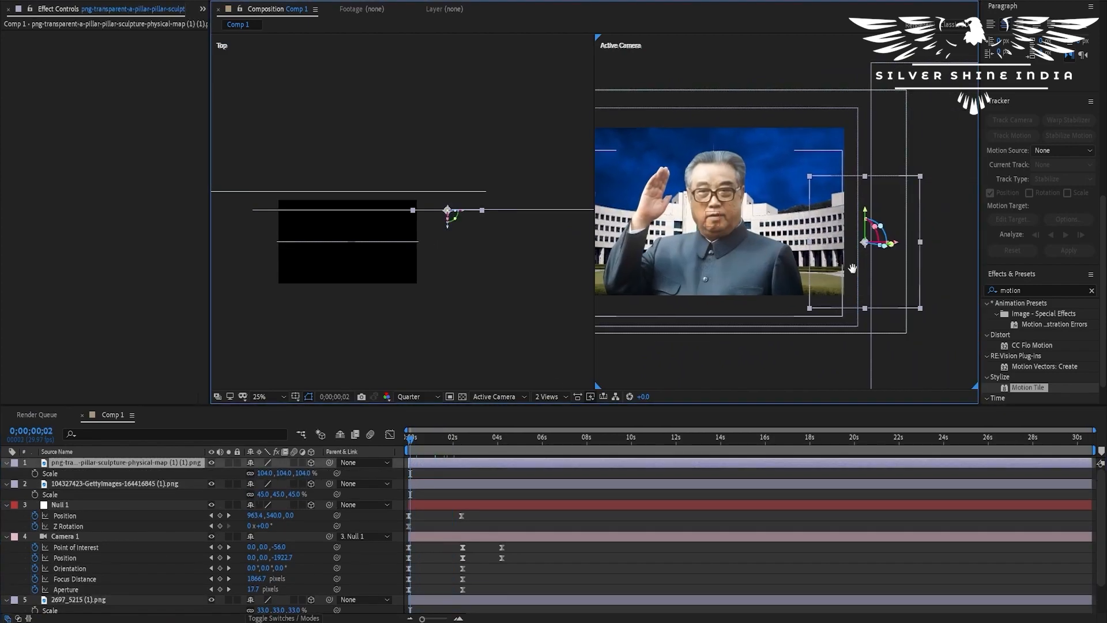
{"action": "mouse_move", "coordinate": [421, 442]}
{"action": "left_mouse_down"}
{"action": "mouse_move", "coordinate": [508, 429]}
{"action": "mouse_move", "coordinate": [418, 435]}
{"action": "left_mouse_up"}
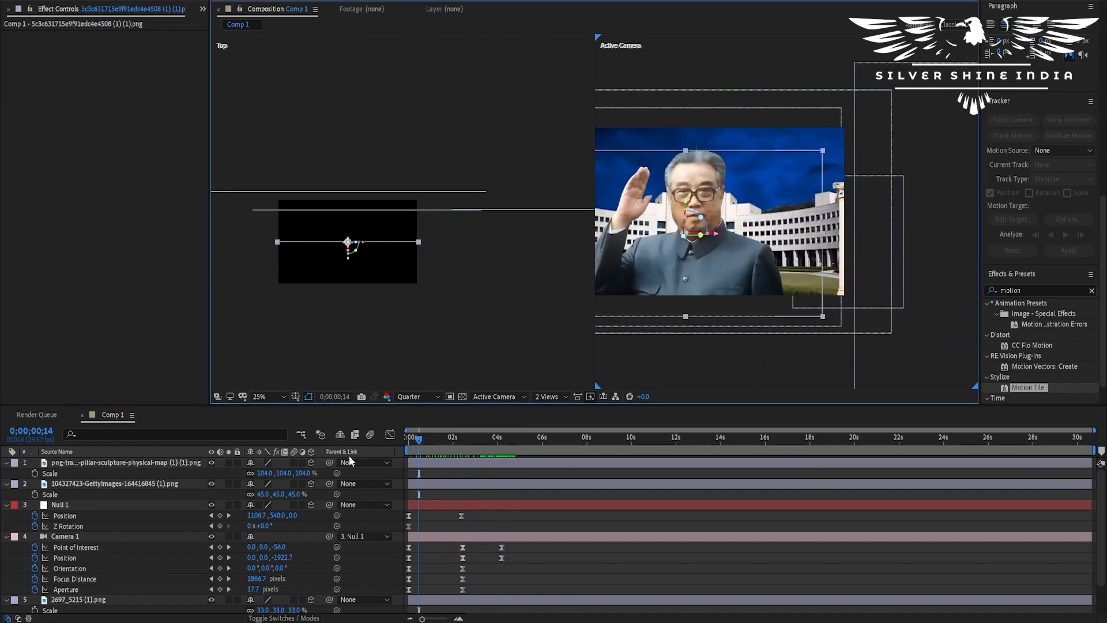
{"action": "scroll", "coordinate": [173, 507], "scroll_direction": "down", "scroll_amount": 2}
{"action": "left_click", "coordinate": [144, 596]}
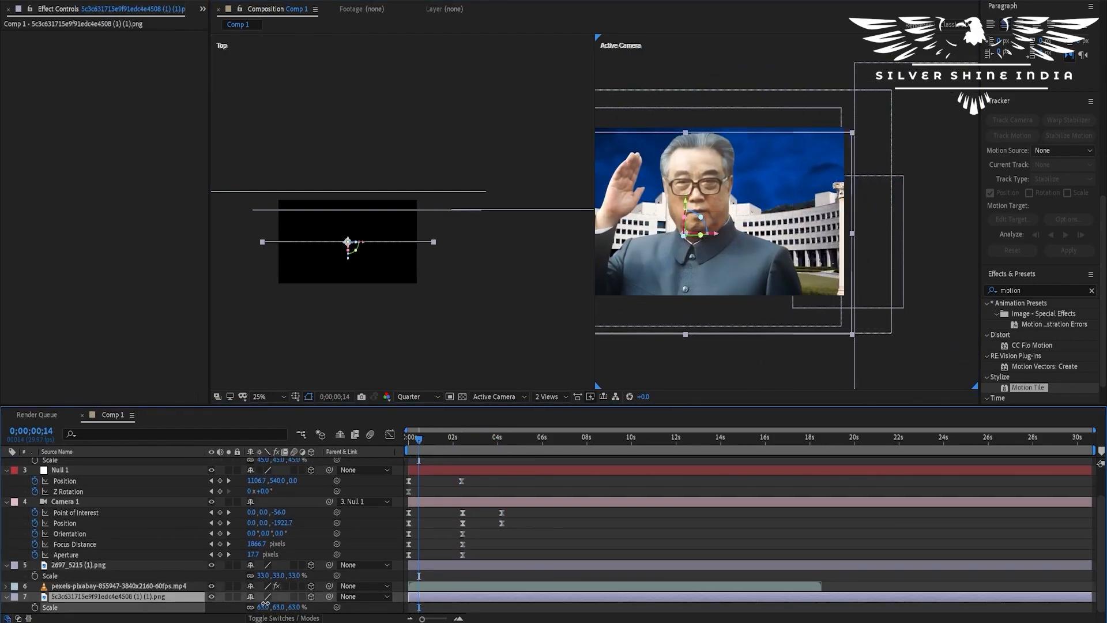
{"action": "left_click_drag", "start_coordinate": [257, 601], "coordinate": [270, 576]}
Step: Try enlarging the first building image, 2697_5215 (1).png, to 47% and shifting it along X, and undo the changes
{"action": "left_click", "coordinate": [183, 567]}
{"action": "left_click", "coordinate": [212, 565]}
{"action": "left_click", "coordinate": [212, 565]}
{"action": "left_click_drag", "start_coordinate": [442, 439], "coordinate": [448, 438]}
{"action": "left_click_drag", "start_coordinate": [663, 226], "coordinate": [613, 209]}
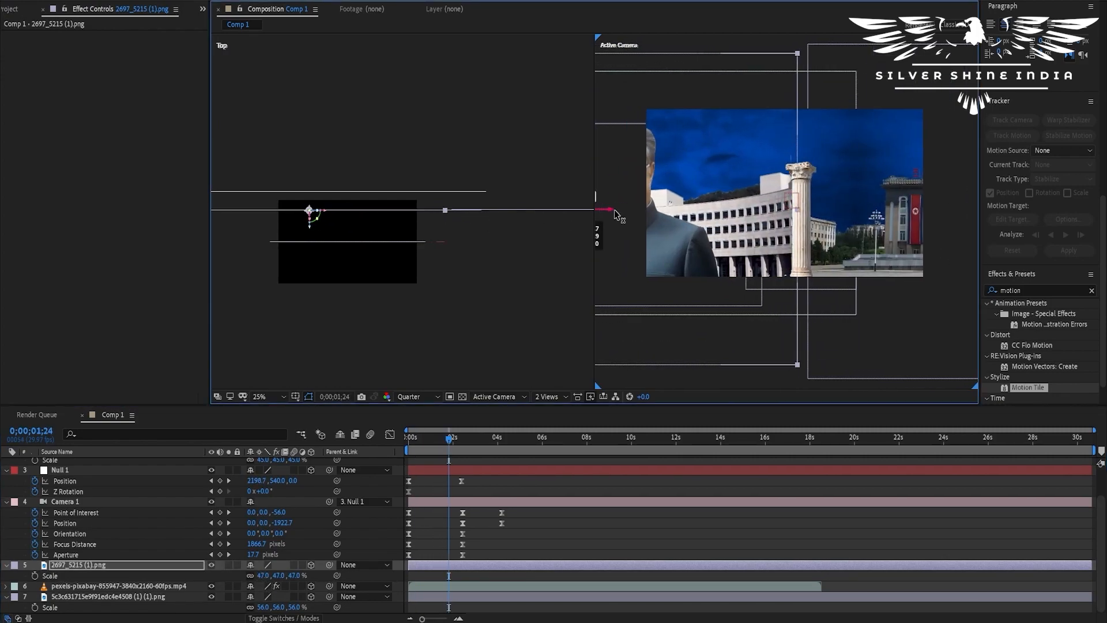
{"action": "key", "text": "Home"}
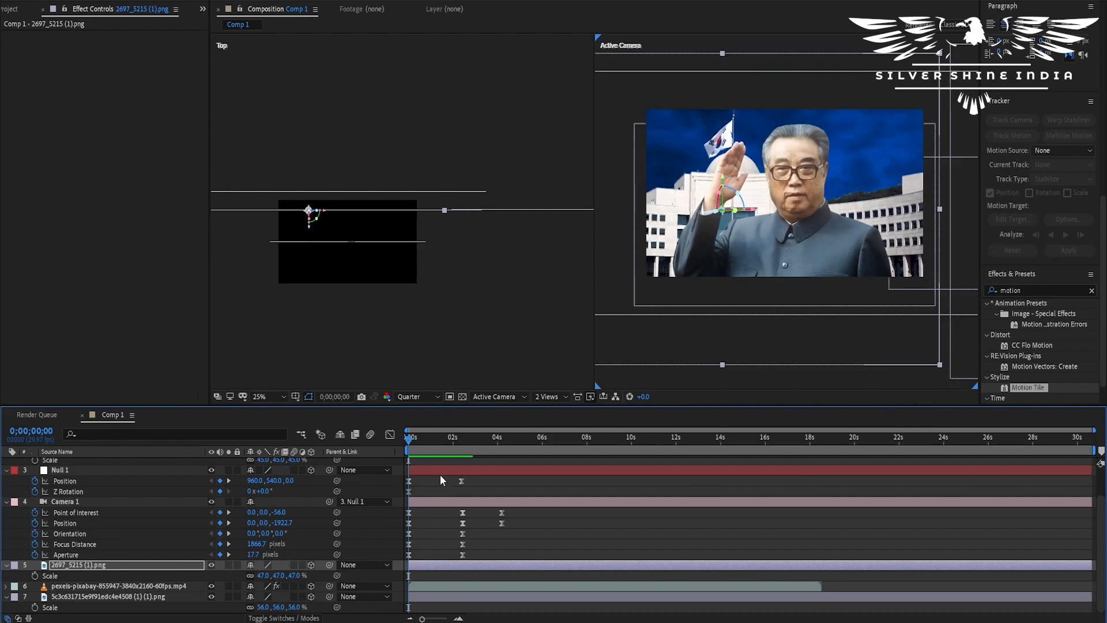
{"action": "left_click", "coordinate": [448, 502]}
{"action": "left_click_drag", "start_coordinate": [425, 309], "coordinate": [423, 207]}
{"action": "left_click_drag", "start_coordinate": [357, 290], "coordinate": [330, 291]}
{"action": "key", "text": "ctrl+z"}
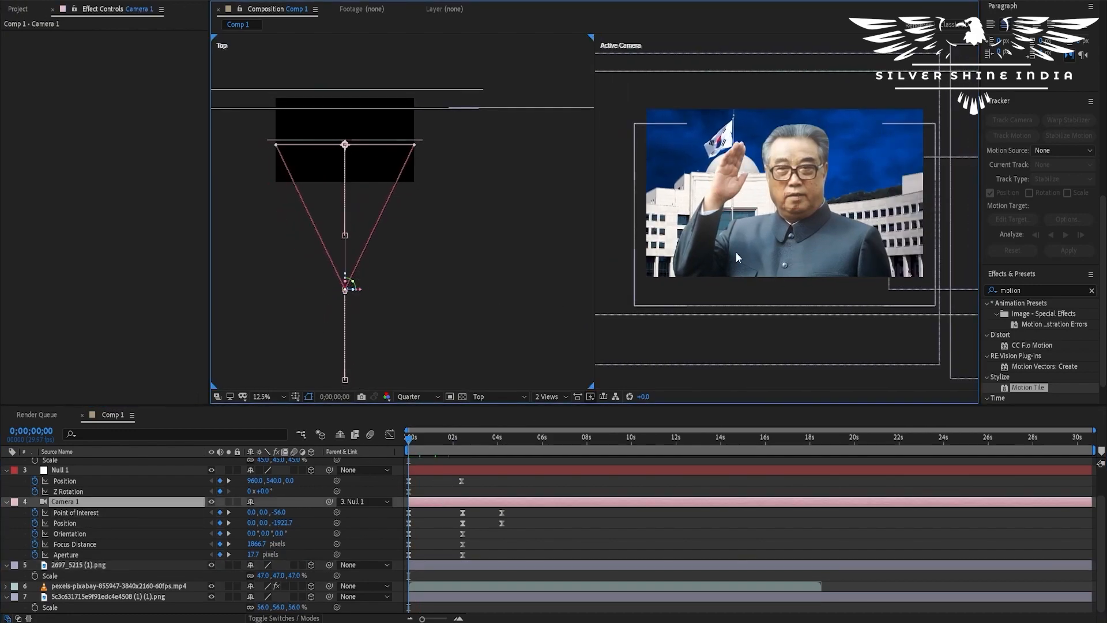
{"action": "left_click", "coordinate": [214, 567]}
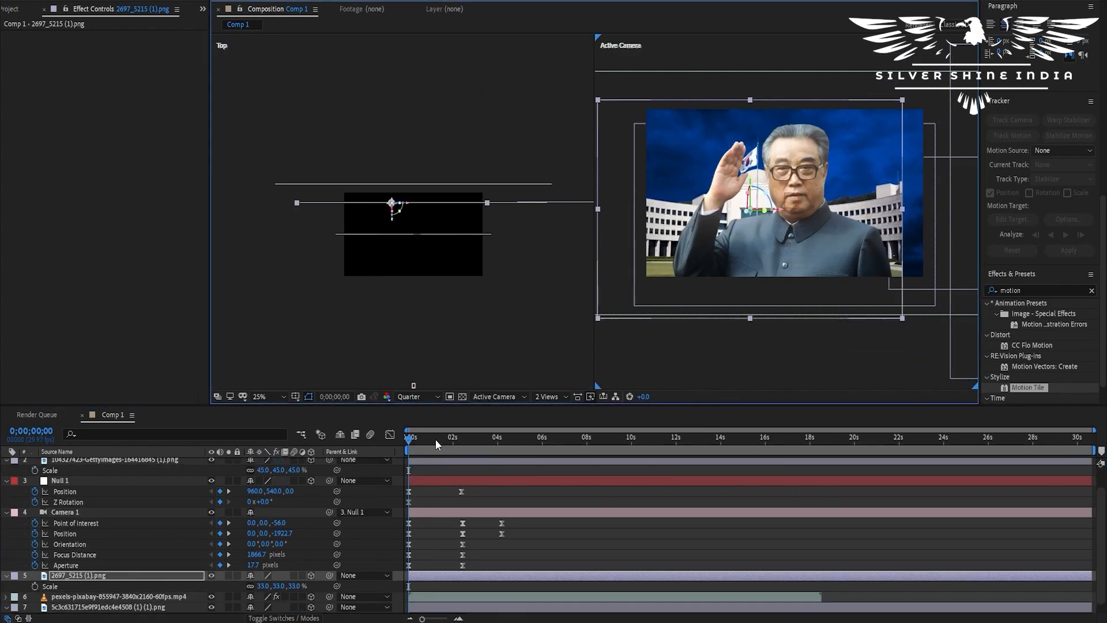
Step: At 0;00;04;09, increase the sky footage's Motion Tile output width to cover the empty area of the wide framing
{"action": "left_click_drag", "start_coordinate": [436, 444], "coordinate": [505, 443]}
{"action": "left_click", "coordinate": [777, 115]}
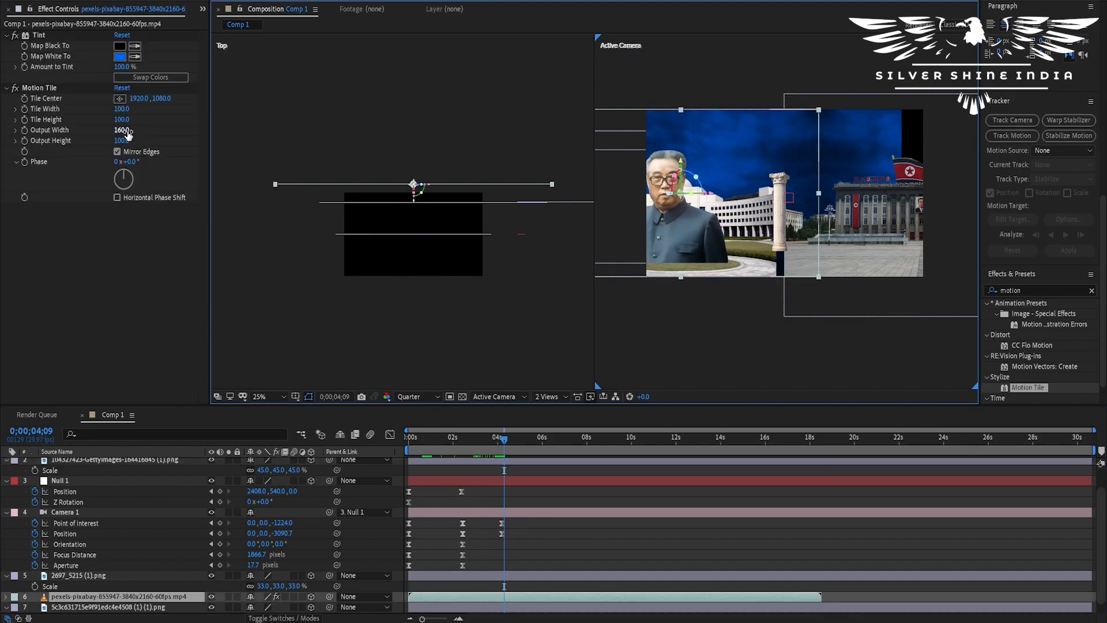
{"action": "left_click_drag", "start_coordinate": [128, 134], "coordinate": [144, 134]}
{"action": "left_click", "coordinate": [733, 502]}
Step: Scale the pillar image to 172% and nudge it so its base reaches the lower edge of the frame
{"action": "left_click", "coordinate": [782, 209]}
{"action": "scroll", "coordinate": [173, 474], "scroll_direction": "up", "scroll_amount": 2}
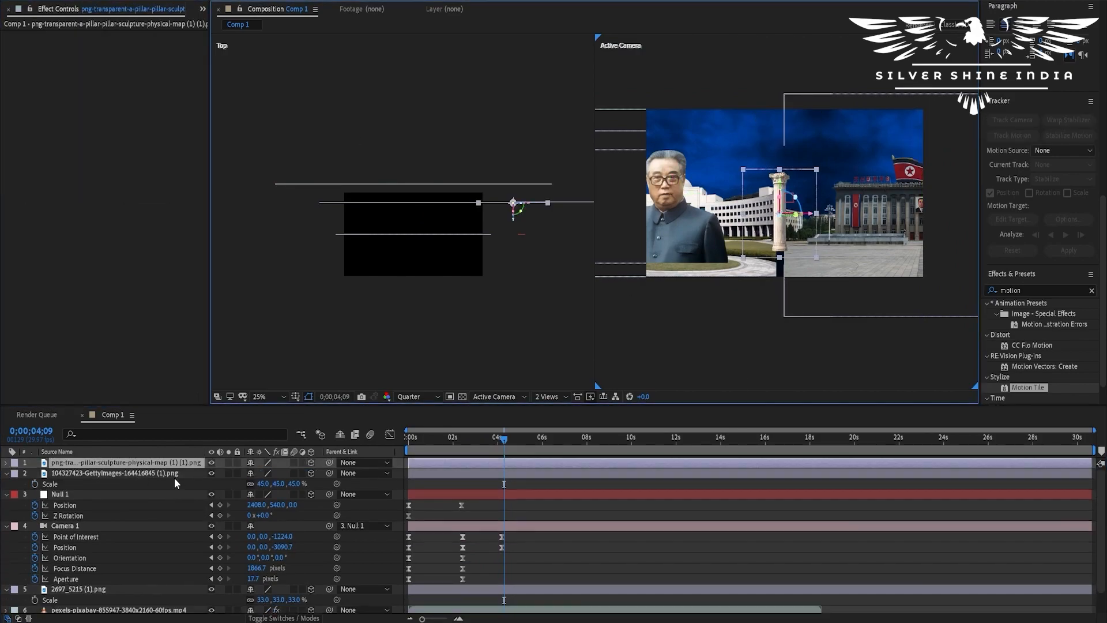
{"action": "key", "text": "s"}
{"action": "left_click_drag", "start_coordinate": [263, 473], "coordinate": [267, 474]}
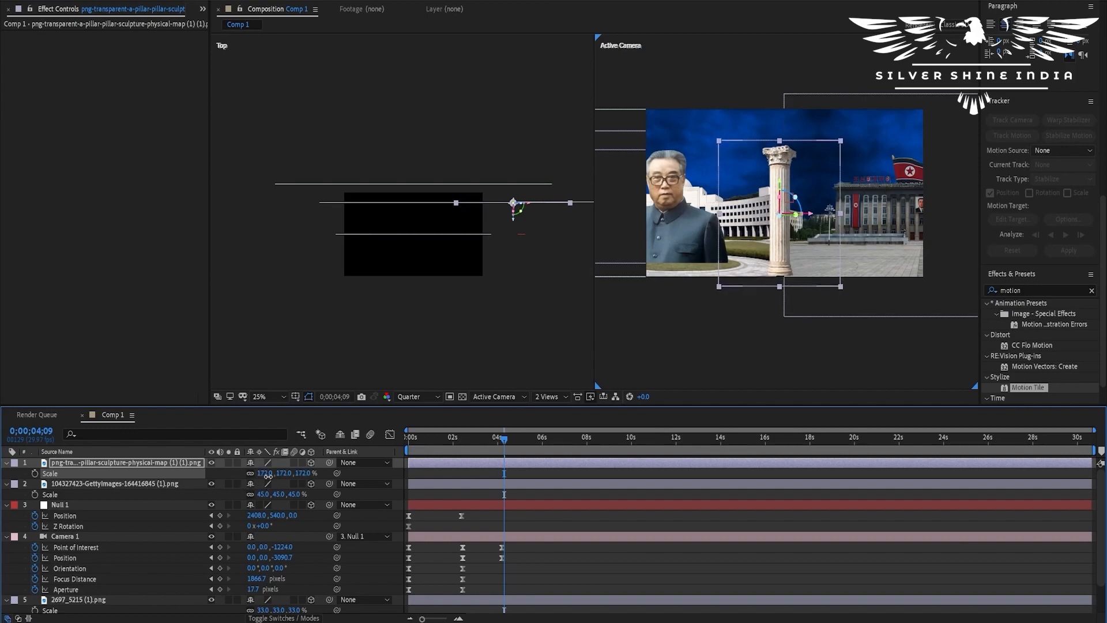
{"action": "left_click_drag", "start_coordinate": [783, 182], "coordinate": [782, 183]}
{"action": "left_click", "coordinate": [722, 378]}
{"action": "mouse_move", "coordinate": [497, 438]}
{"action": "left_mouse_down"}
{"action": "mouse_move", "coordinate": [409, 439]}
{"action": "mouse_move", "coordinate": [505, 437]}
{"action": "left_mouse_up"}
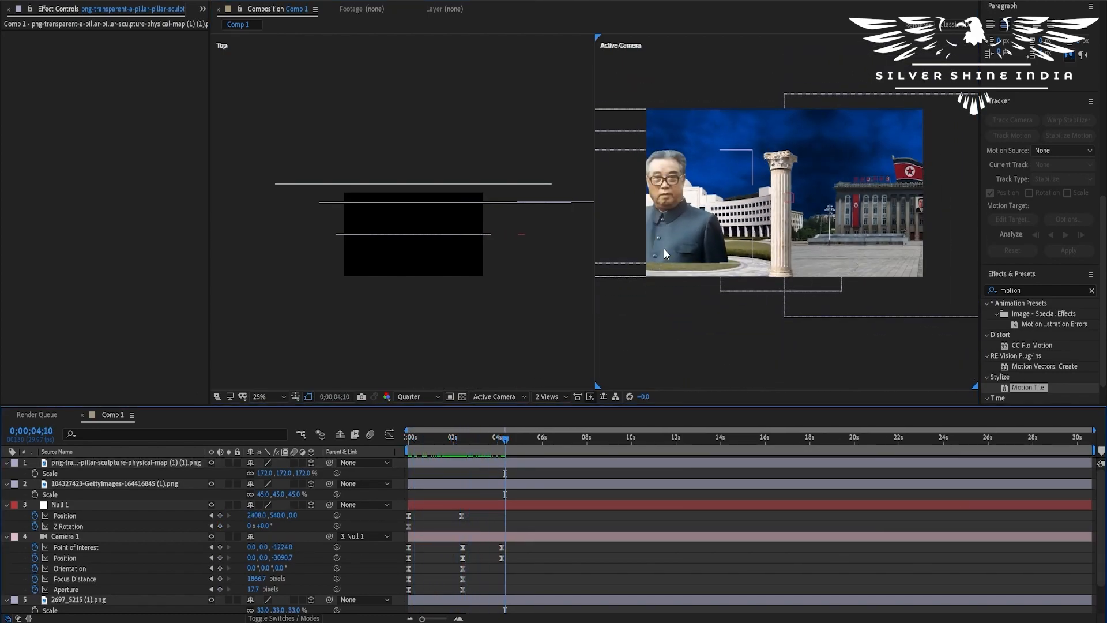
Step: Keyframe the waving man's Position from about 1 to 3 seconds so he drops straight down below the frame
{"action": "scroll", "coordinate": [164, 520], "scroll_direction": "down", "scroll_amount": 3}
{"action": "left_click", "coordinate": [208, 597]}
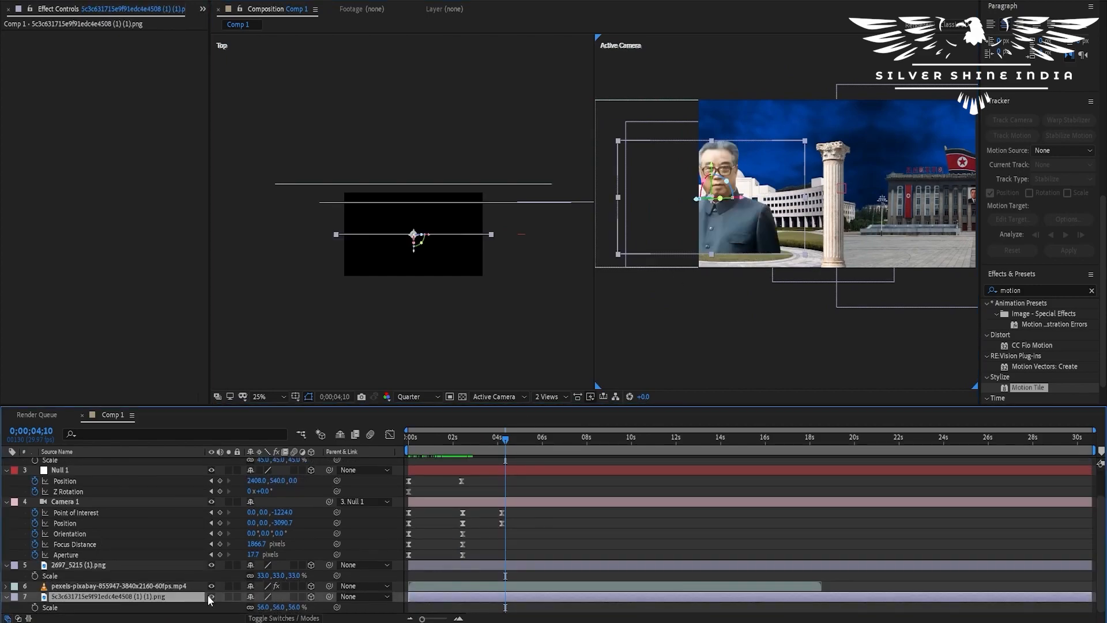
{"action": "left_click_drag", "start_coordinate": [506, 440], "coordinate": [494, 439]}
{"action": "key", "text": "p"}
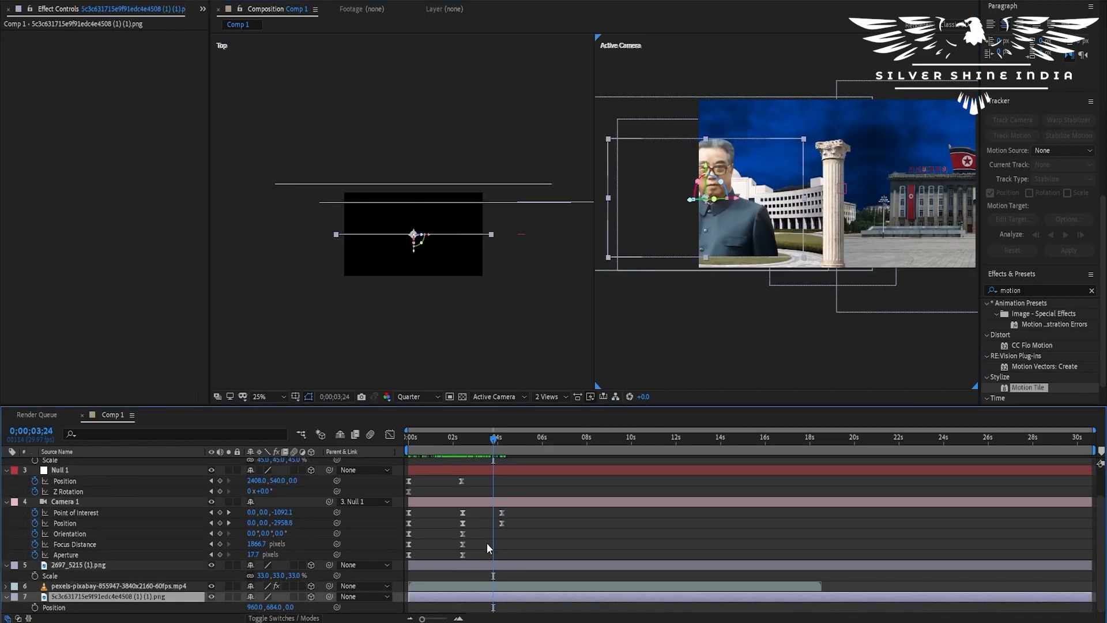
{"action": "key", "text": "j"}
{"action": "left_click_drag", "start_coordinate": [482, 448], "coordinate": [432, 449]}
{"action": "left_click_drag", "start_coordinate": [442, 441], "coordinate": [474, 440]}
{"action": "left_click_drag", "start_coordinate": [679, 176], "coordinate": [679, 324]}
Step: Reshape the speed curve between the waving man's Position keyframes in the graph editor and preview the drop
{"action": "left_click_drag", "start_coordinate": [442, 441], "coordinate": [434, 441]}
{"action": "left_click", "coordinate": [390, 434]}
{"action": "left_click_drag", "start_coordinate": [522, 525], "coordinate": [461, 594]}
{"action": "left_click_drag", "start_coordinate": [463, 584], "coordinate": [440, 584]}
{"action": "left_click", "coordinate": [390, 434]}
{"action": "left_click", "coordinate": [413, 438]}
{"action": "key", "text": "space"}
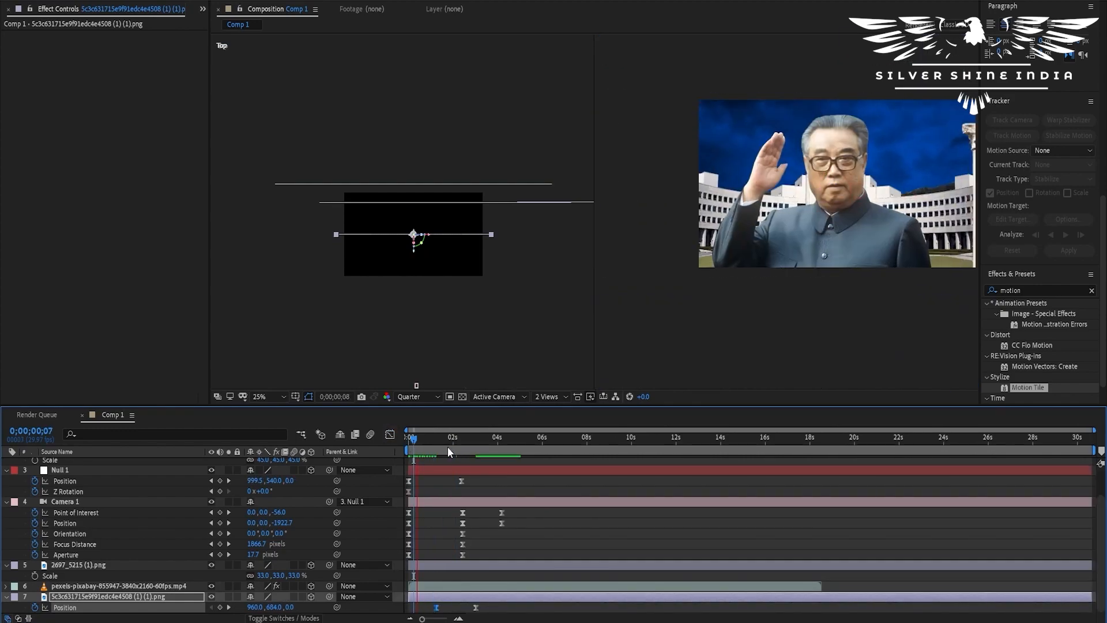
{"action": "left_click_drag", "start_coordinate": [430, 439], "coordinate": [447, 440]}
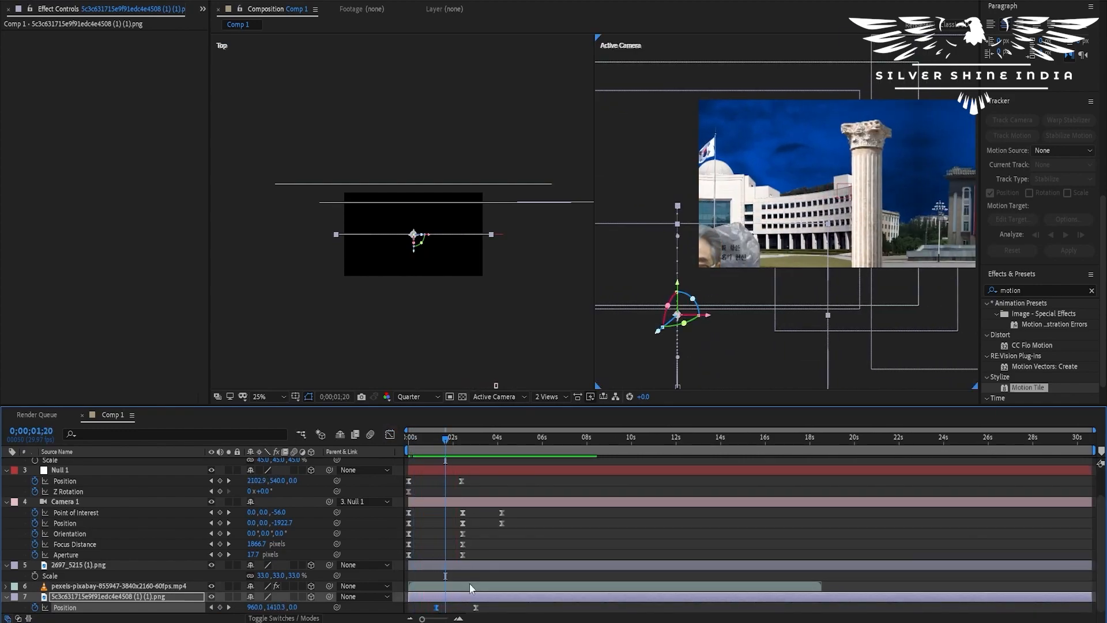
Step: Move the waving man's second Position keyframe to just before 5 seconds and replay the sequence
{"action": "left_click_drag", "start_coordinate": [477, 608], "coordinate": [517, 607]}
{"action": "left_click_drag", "start_coordinate": [434, 444], "coordinate": [430, 447]}
{"action": "key", "text": "space"}
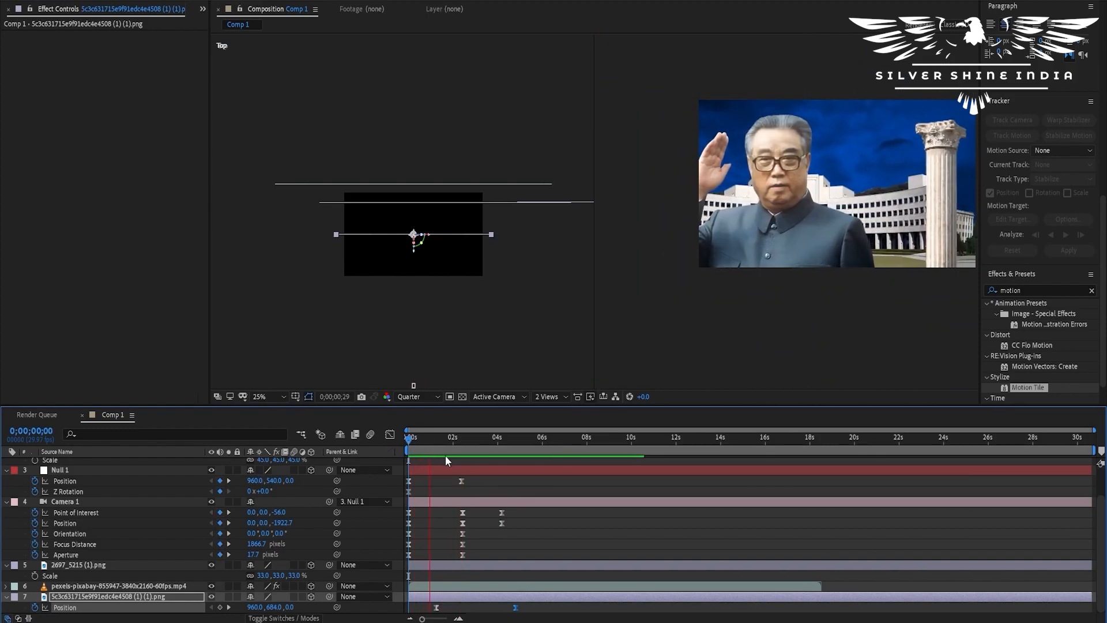
Step: At 0;00;04;06, move Camera 1 to Z position -3058.7 and point of interest Z -1192, and save the project
{"action": "mouse_move", "coordinate": [487, 437]}
{"action": "left_mouse_down"}
{"action": "mouse_move", "coordinate": [515, 433]}
{"action": "mouse_move", "coordinate": [502, 436]}
{"action": "left_mouse_up"}
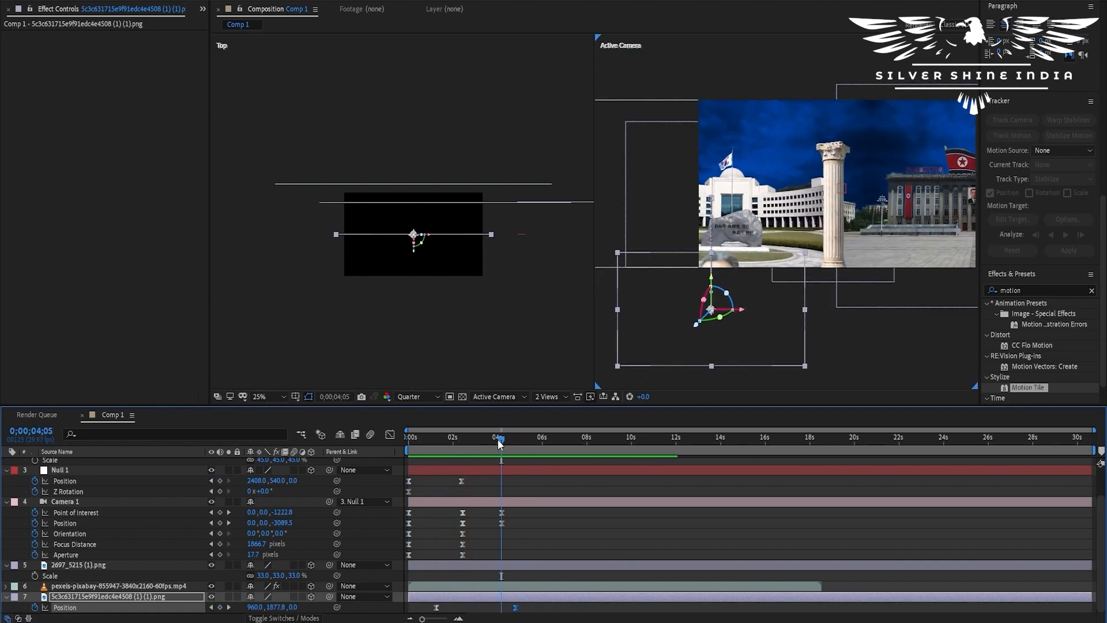
{"action": "left_click", "coordinate": [504, 501]}
{"action": "left_click", "coordinate": [502, 441]}
{"action": "left_click_drag", "start_coordinate": [493, 347], "coordinate": [473, 181]}
{"action": "left_click_drag", "start_coordinate": [499, 291], "coordinate": [497, 288]}
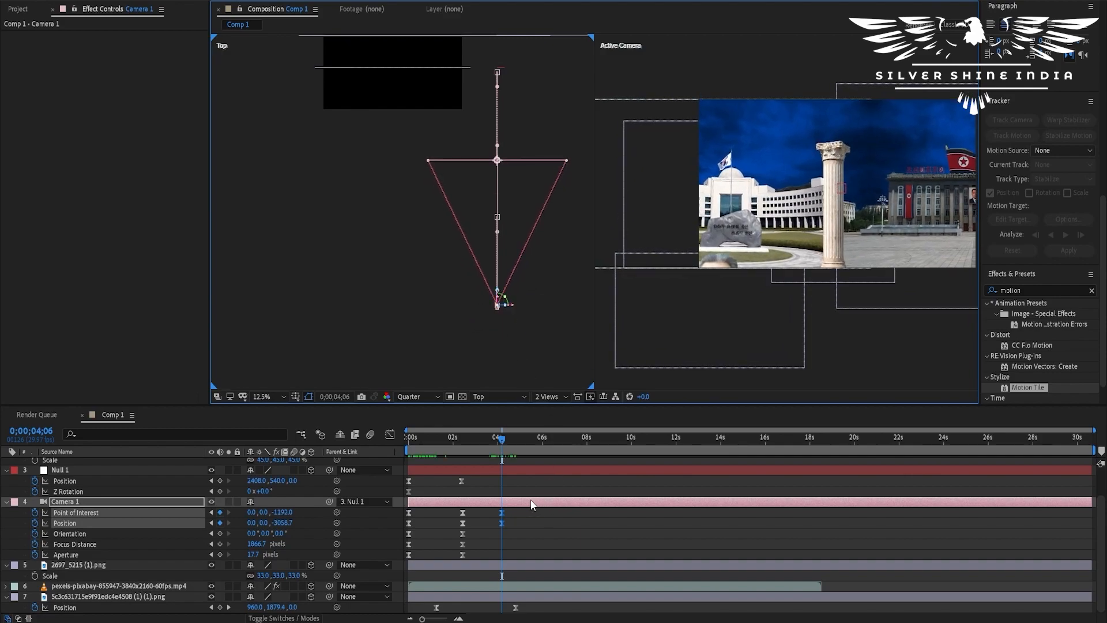
{"action": "key", "text": "ctrl+s"}
Step: Hide and show the second building image (104327423) to check its contribution to the wide framing
{"action": "left_click", "coordinate": [512, 350]}
{"action": "scroll", "coordinate": [472, 519], "scroll_direction": "up", "scroll_amount": 2}
{"action": "left_click", "coordinate": [445, 462]}
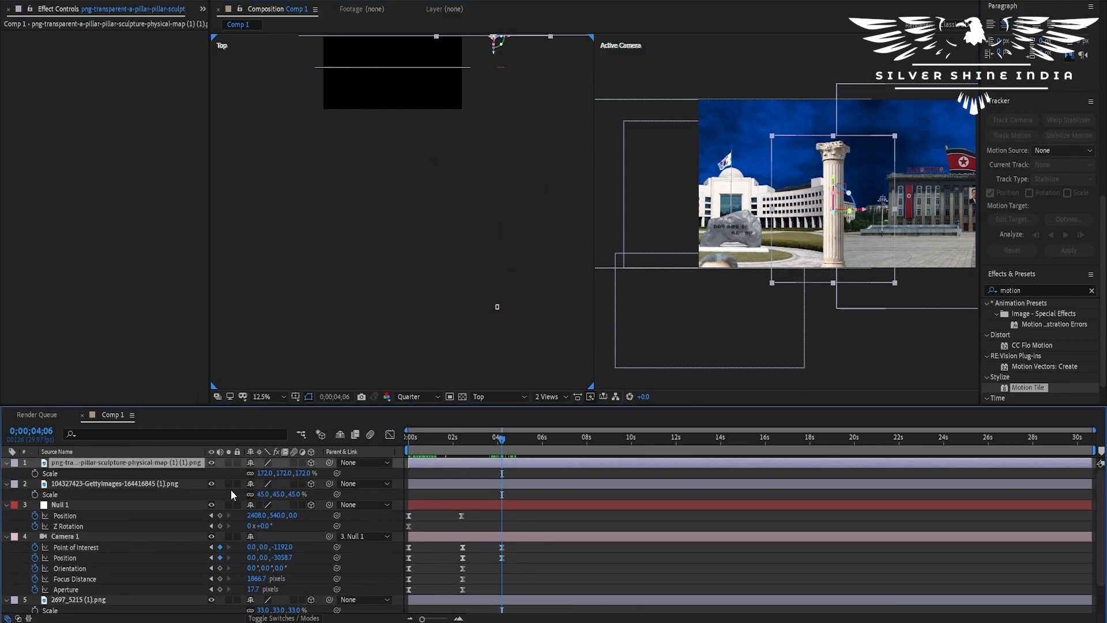
{"action": "left_click", "coordinate": [179, 495]}
{"action": "left_click", "coordinate": [211, 483]}
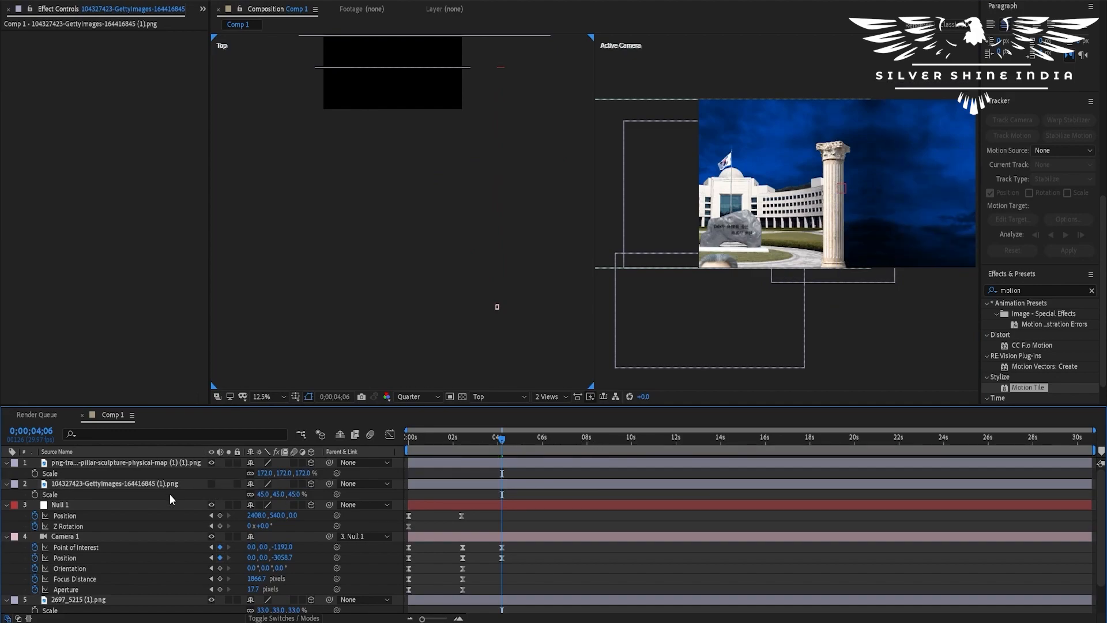
{"action": "left_click", "coordinate": [211, 483]}
Step: Duplicate the waving man layer and slide the copy along the timeline so it starts just before 3 seconds
{"action": "left_click_drag", "start_coordinate": [457, 438], "coordinate": [434, 437]}
{"action": "left_click", "coordinate": [731, 220]}
{"action": "scroll", "coordinate": [186, 576], "scroll_direction": "down", "scroll_amount": 2}
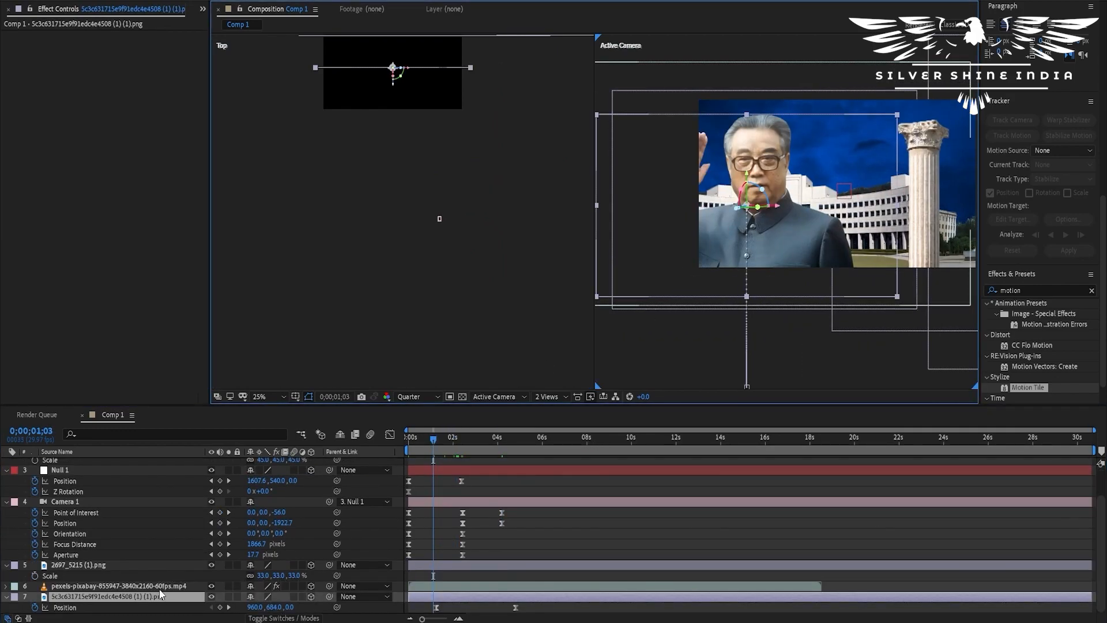
{"action": "key", "text": "ctrl+d"}
{"action": "left_click_drag", "start_coordinate": [424, 597], "coordinate": [537, 598]}
{"action": "key", "text": "space"}
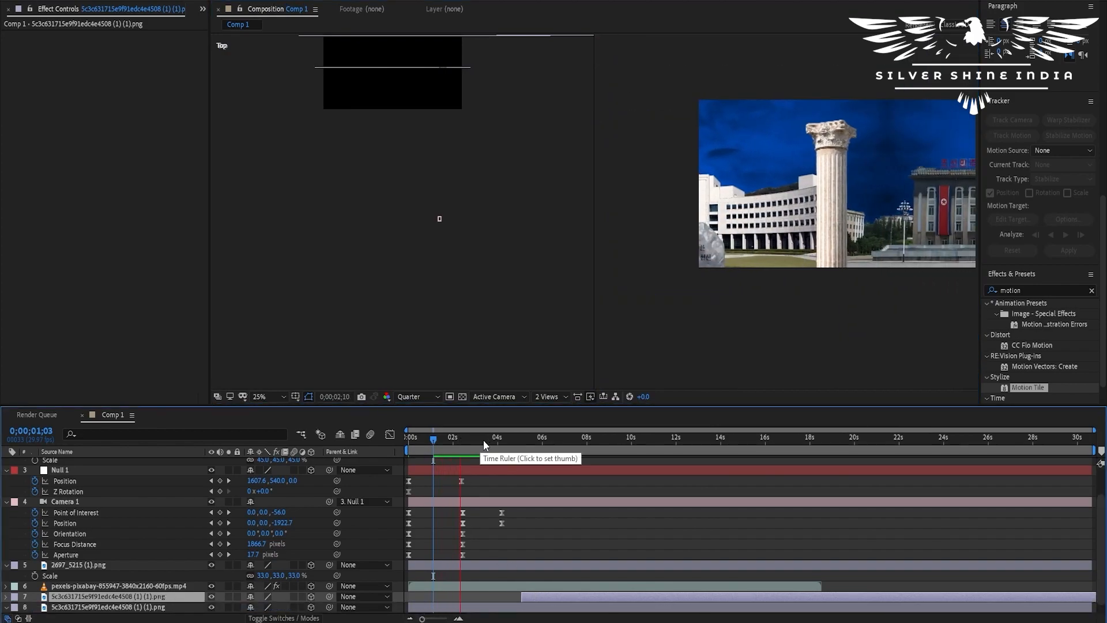
{"action": "left_click", "coordinate": [481, 438]}
{"action": "left_click_drag", "start_coordinate": [548, 599], "coordinate": [495, 597]}
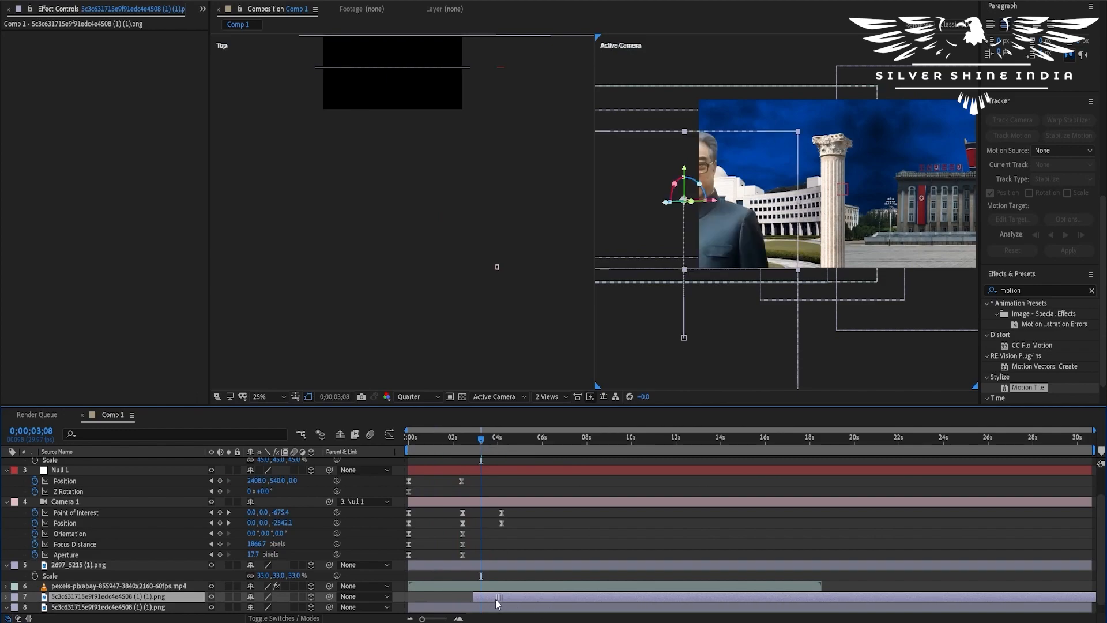
Step: Remove the Position keyframes from the duplicated waving man layer
{"action": "key", "text": "p"}
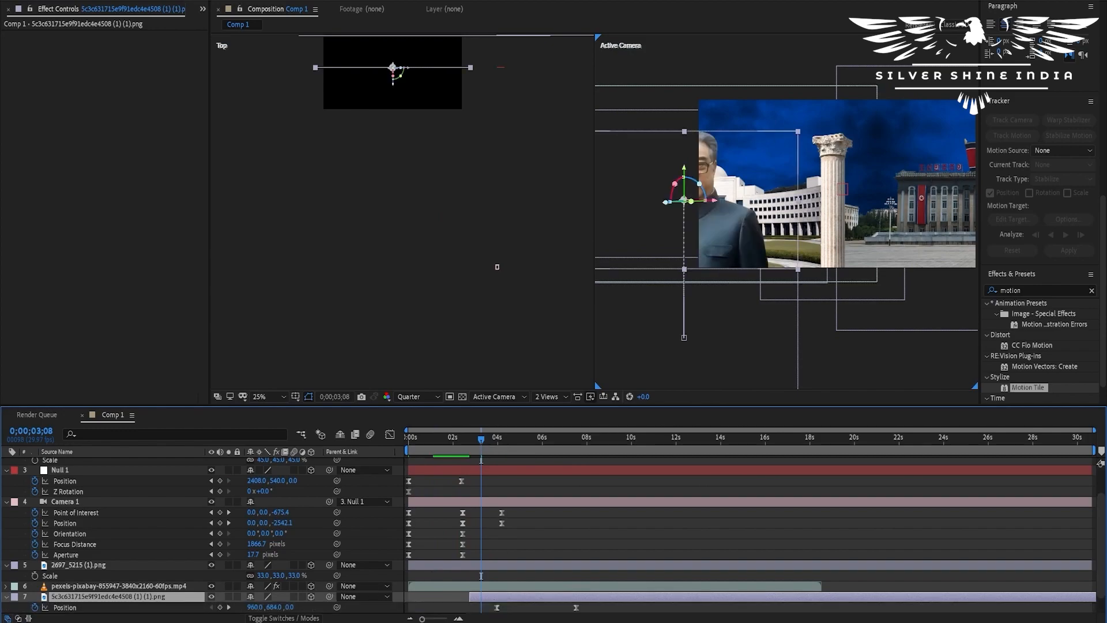
{"action": "scroll", "coordinate": [87, 602], "scroll_direction": "down", "scroll_amount": 2}
{"action": "left_click", "coordinate": [35, 586]}
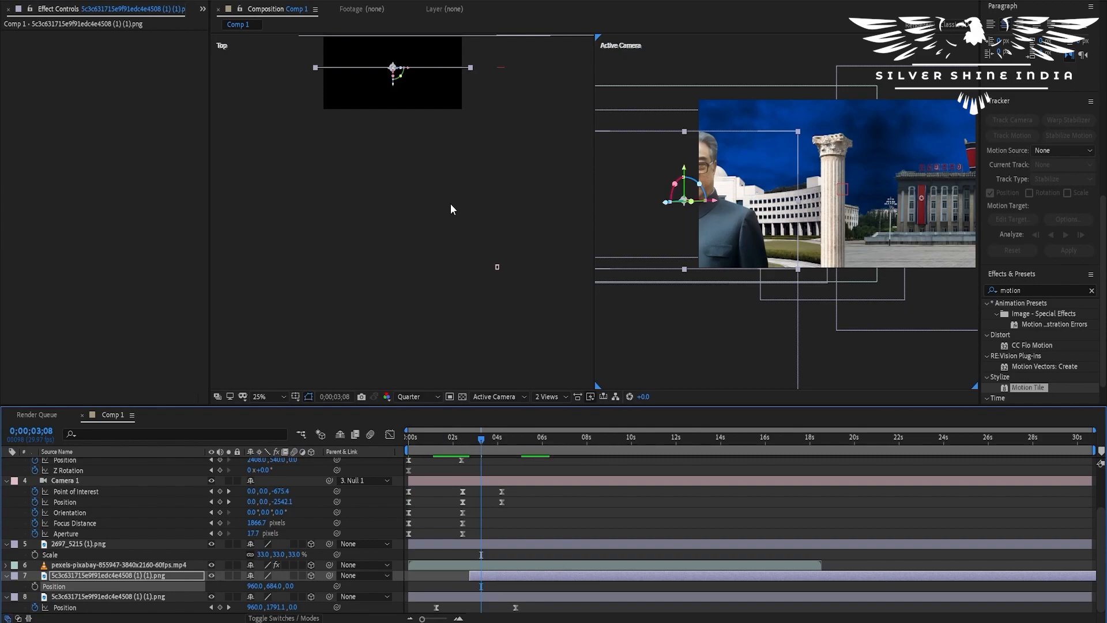
Step: Move the duplicated man to position 2524, 860, -944 in front of the second building and start its layer at about 2.4 seconds
{"action": "left_click_drag", "start_coordinate": [409, 69], "coordinate": [522, 173]}
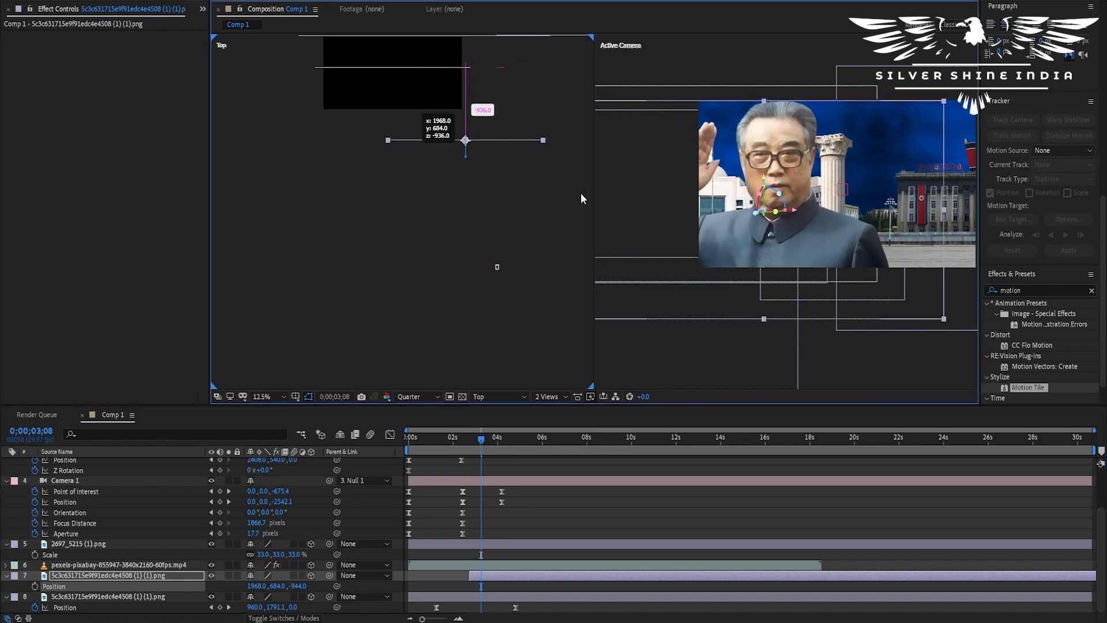
{"action": "left_click_drag", "start_coordinate": [793, 210], "coordinate": [854, 213]}
{"action": "mouse_move", "coordinate": [483, 441]}
{"action": "left_mouse_down"}
{"action": "mouse_move", "coordinate": [518, 433]}
{"action": "mouse_move", "coordinate": [466, 434]}
{"action": "mouse_move", "coordinate": [488, 454]}
{"action": "mouse_move", "coordinate": [475, 454]}
{"action": "left_mouse_up"}
{"action": "left_click_drag", "start_coordinate": [470, 576], "coordinate": [462, 577]}
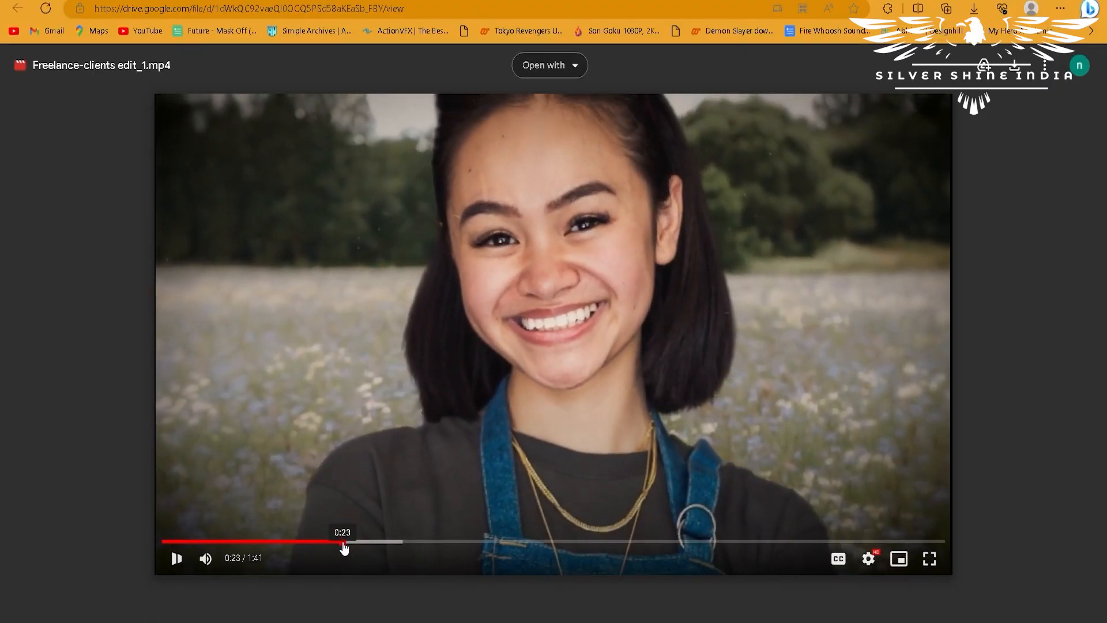
Step: Switch to the browser and replay the reference video Freelance-clients edit_1.mp4 from about 0:22
{"action": "left_click", "coordinate": [338, 545]}
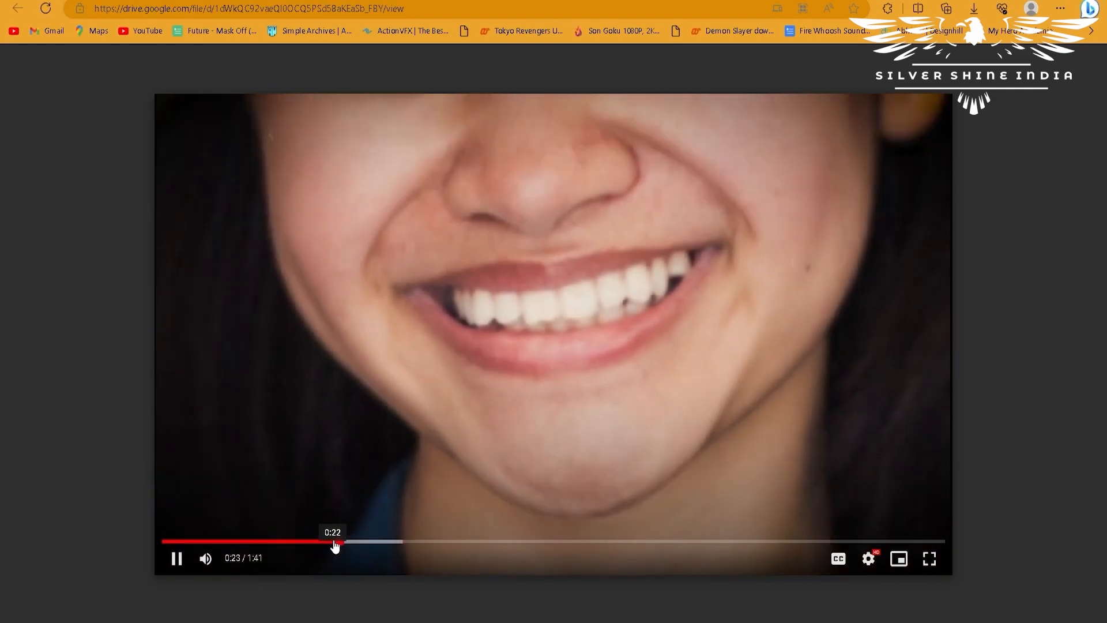
{"action": "left_click", "coordinate": [563, 284]}
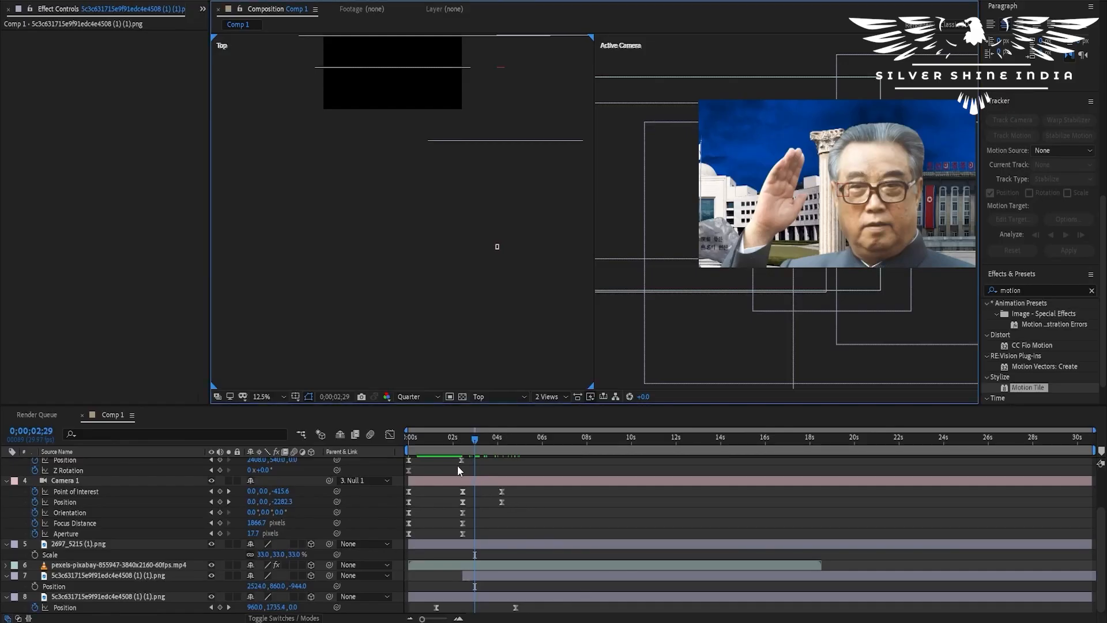
Step: Keyframe the duplicated man's Position at 2524, 860, -944, place that keyframe at about 4 seconds, and start the layer slightly earlier
{"action": "left_click", "coordinate": [469, 444]}
{"action": "left_click", "coordinate": [493, 579]}
{"action": "key", "text": "p"}
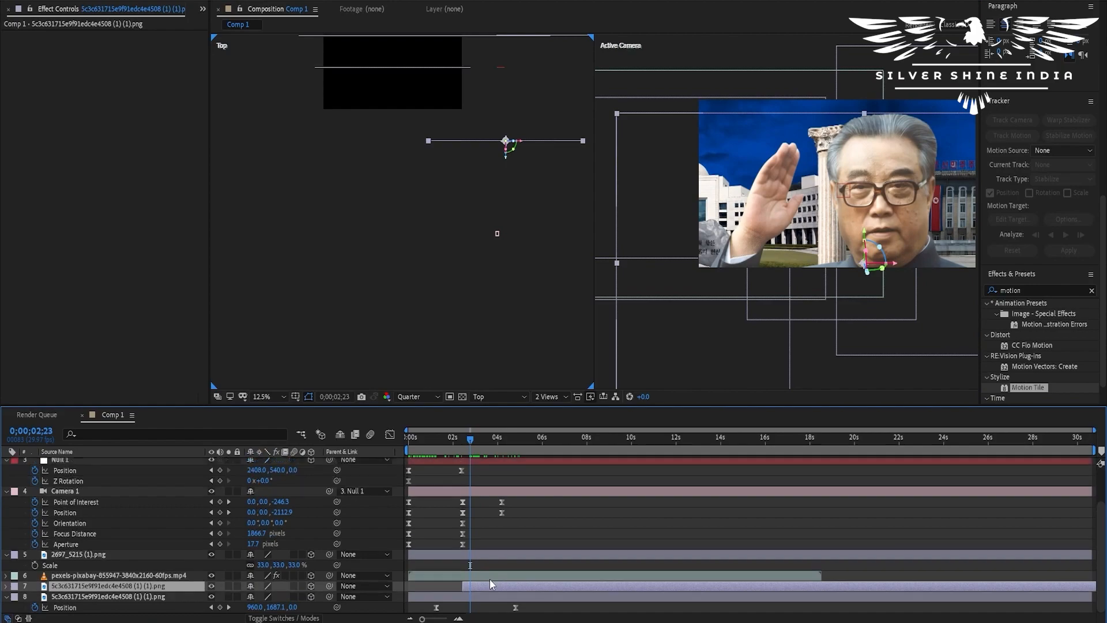
{"action": "key", "text": "p"}
{"action": "scroll", "coordinate": [202, 575], "scroll_direction": "down", "scroll_amount": 1}
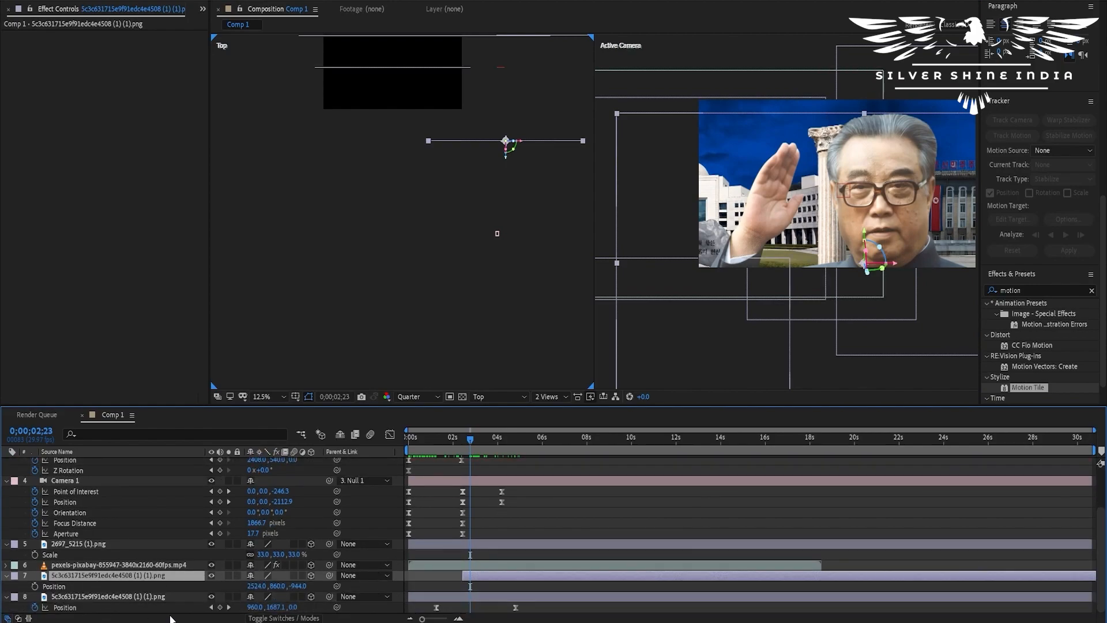
{"action": "left_click", "coordinate": [35, 587]}
{"action": "left_click_drag", "start_coordinate": [470, 585], "coordinate": [502, 585]}
{"action": "left_click_drag", "start_coordinate": [488, 440], "coordinate": [463, 440]}
{"action": "left_click_drag", "start_coordinate": [471, 576], "coordinate": [467, 579]}
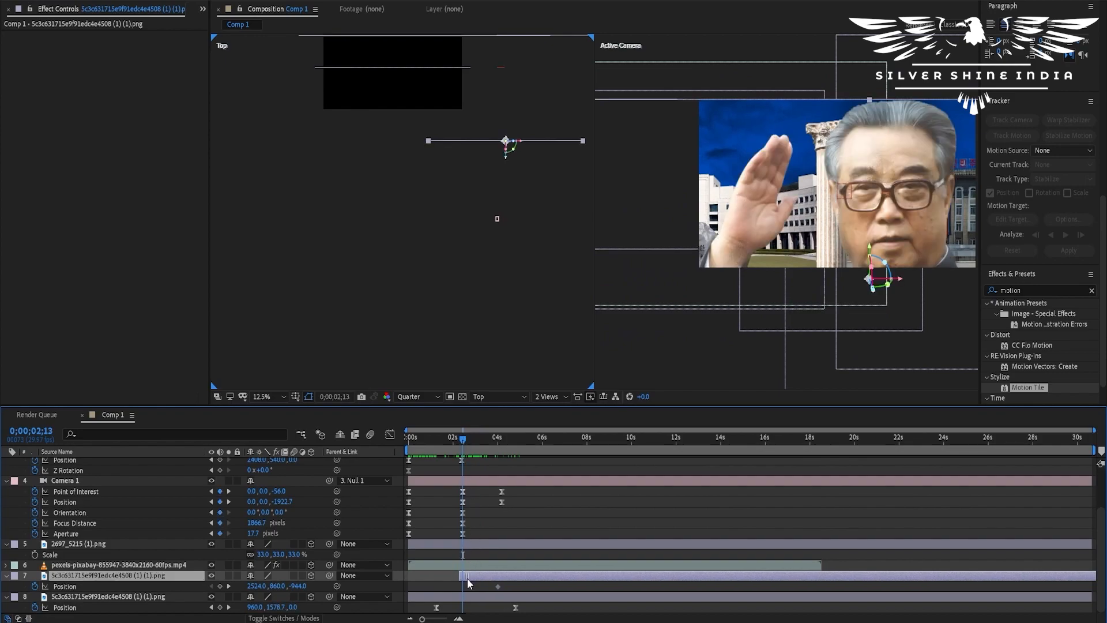
Step: At 0;00;02;13, add a Position keyframe to the duplicated man and lower him below the frame to Y 1500
{"action": "scroll", "coordinate": [451, 513], "scroll_direction": "up", "scroll_amount": 3}
{"action": "left_click", "coordinate": [566, 482]}
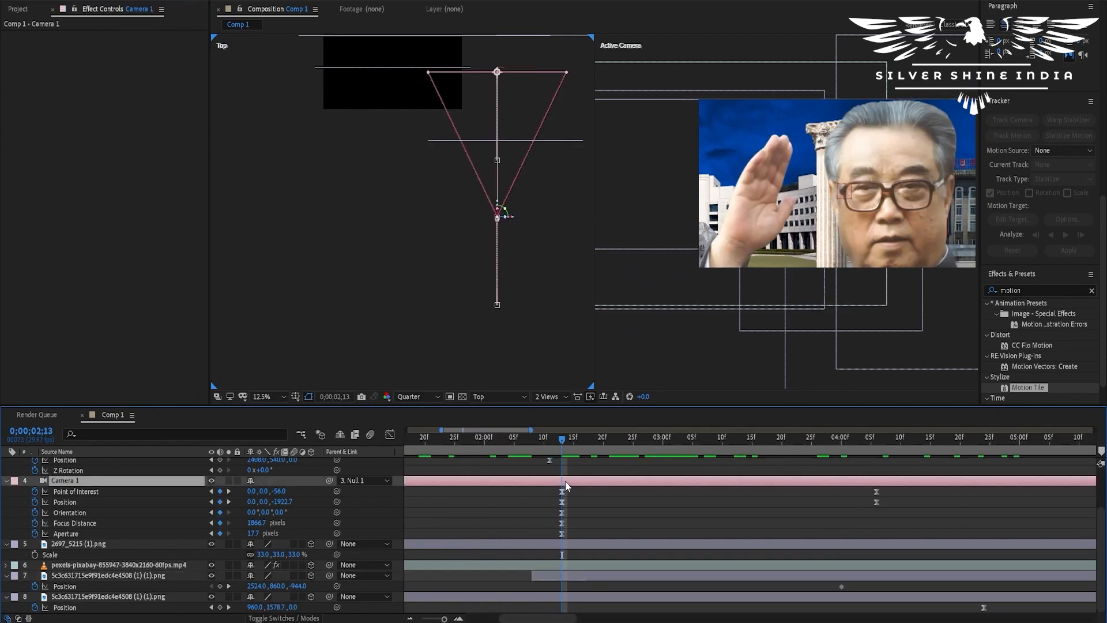
{"action": "scroll", "coordinate": [562, 482], "scroll_direction": "down", "scroll_amount": 3}
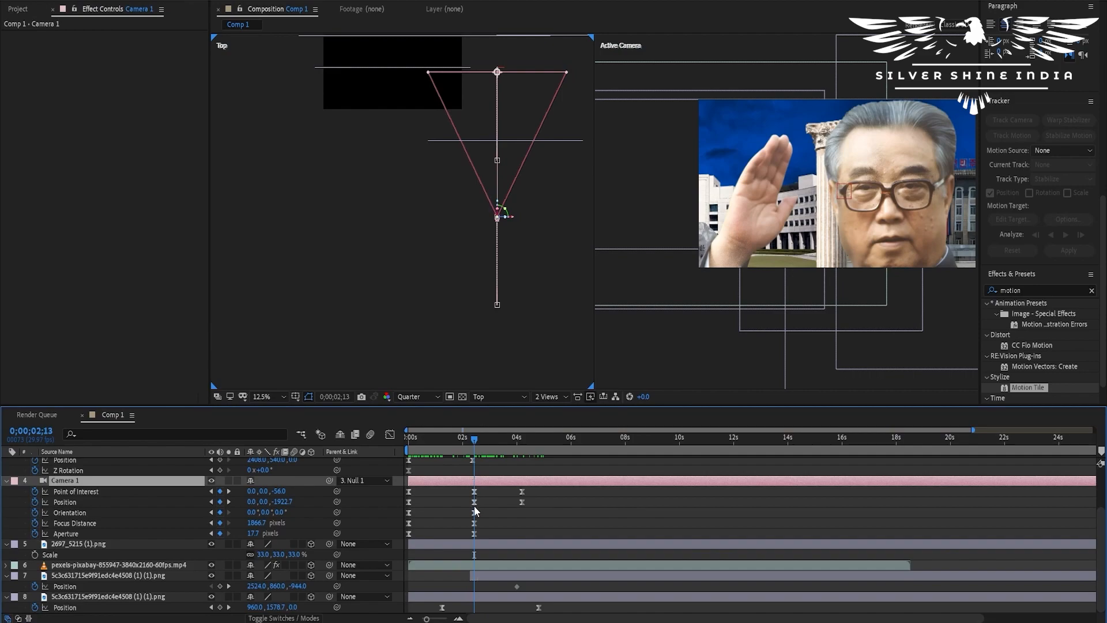
{"action": "scroll", "coordinate": [473, 559], "scroll_direction": "up", "scroll_amount": 3}
{"action": "left_click", "coordinate": [492, 573]}
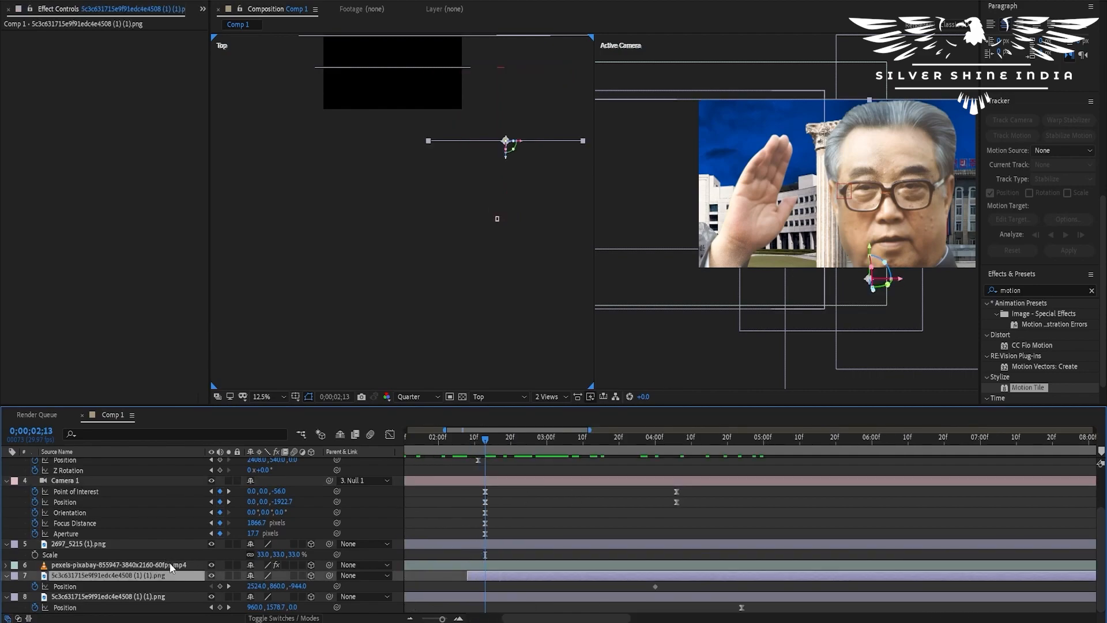
{"action": "left_click", "coordinate": [221, 586]}
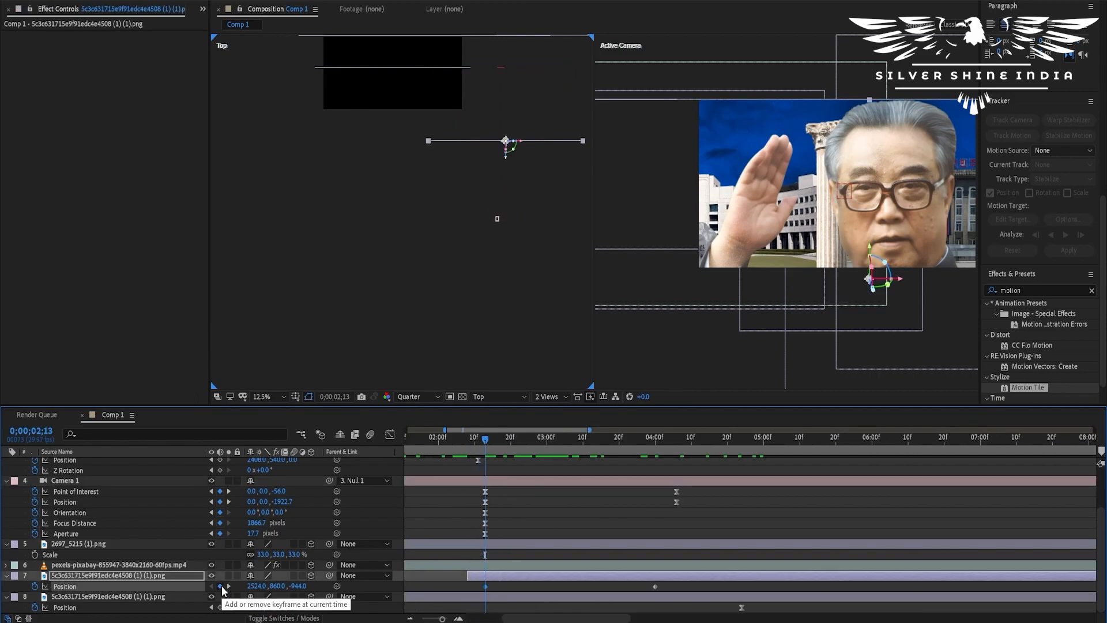
{"action": "scroll", "coordinate": [810, 242], "scroll_direction": "down", "scroll_amount": 2}
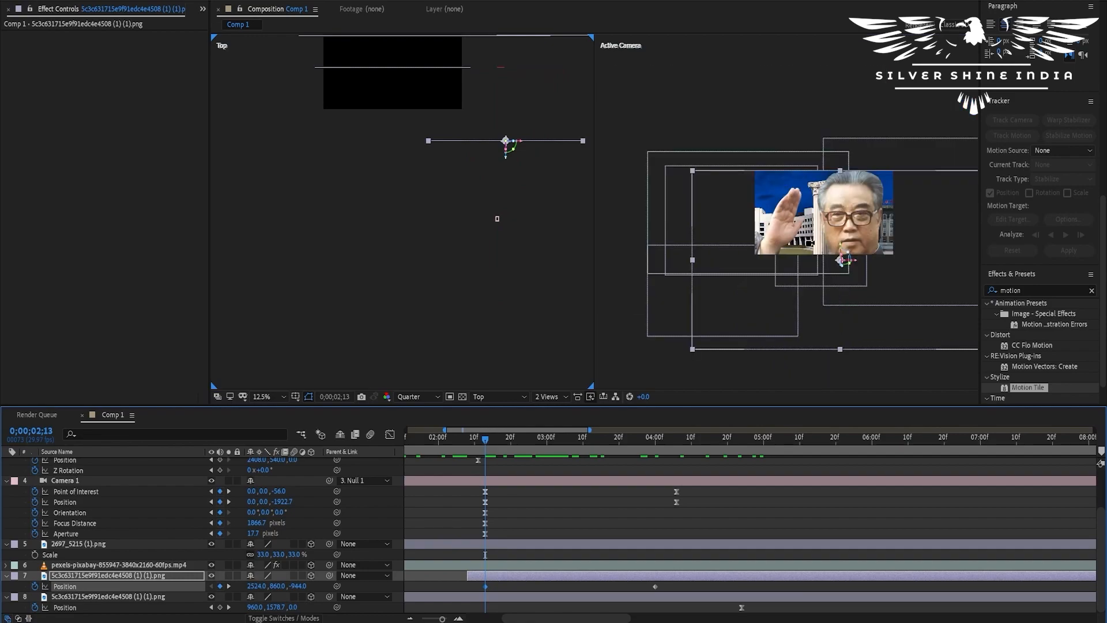
{"action": "left_click_drag", "start_coordinate": [842, 246], "coordinate": [842, 341]}
Step: Ease the duplicated man's Position keyframes in the graph editor, move the second to about 5.6 seconds, and preview the rise
{"action": "left_click_drag", "start_coordinate": [665, 583], "coordinate": [472, 593]}
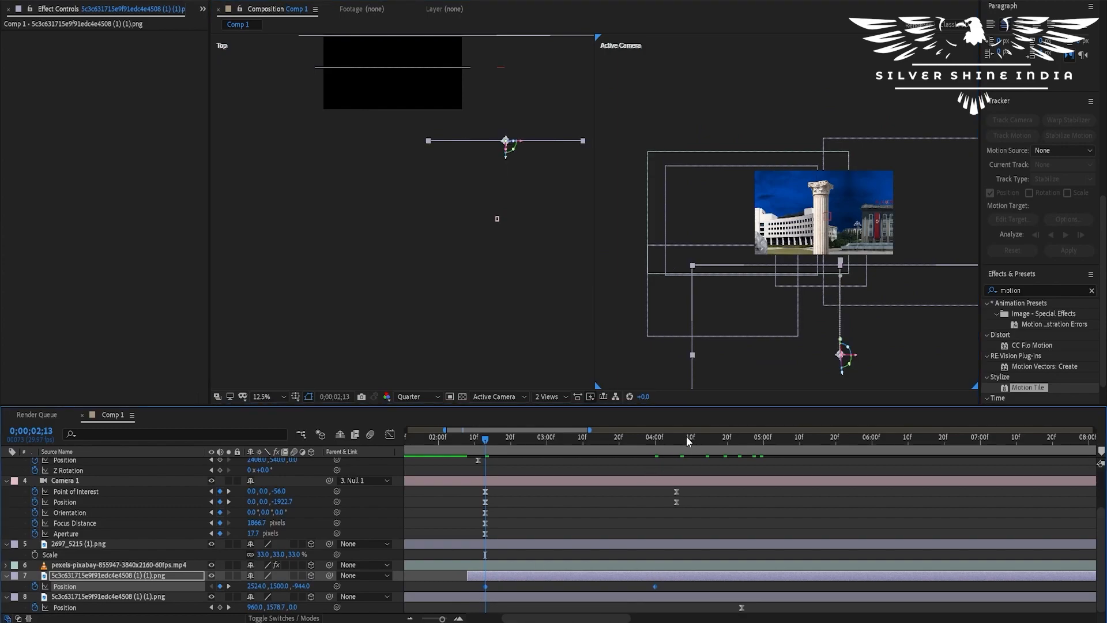
{"action": "left_click", "coordinate": [390, 435]}
{"action": "left_click_drag", "start_coordinate": [673, 558], "coordinate": [523, 598]}
{"action": "left_click", "coordinate": [508, 587]}
{"action": "mouse_move", "coordinate": [513, 584]}
{"action": "left_mouse_down"}
{"action": "mouse_move", "coordinate": [501, 586]}
{"action": "mouse_move", "coordinate": [533, 587]}
{"action": "left_mouse_up"}
{"action": "left_click", "coordinate": [390, 435]}
{"action": "scroll", "coordinate": [597, 531], "scroll_direction": "down", "scroll_amount": 5}
{"action": "key", "text": "space"}
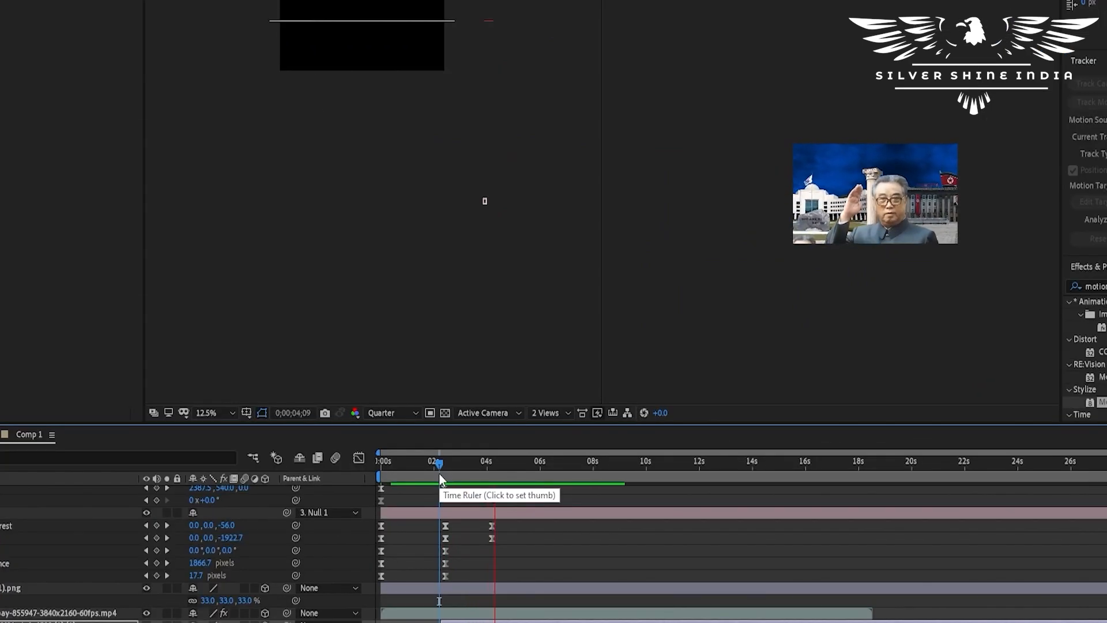
{"action": "key", "text": "space"}
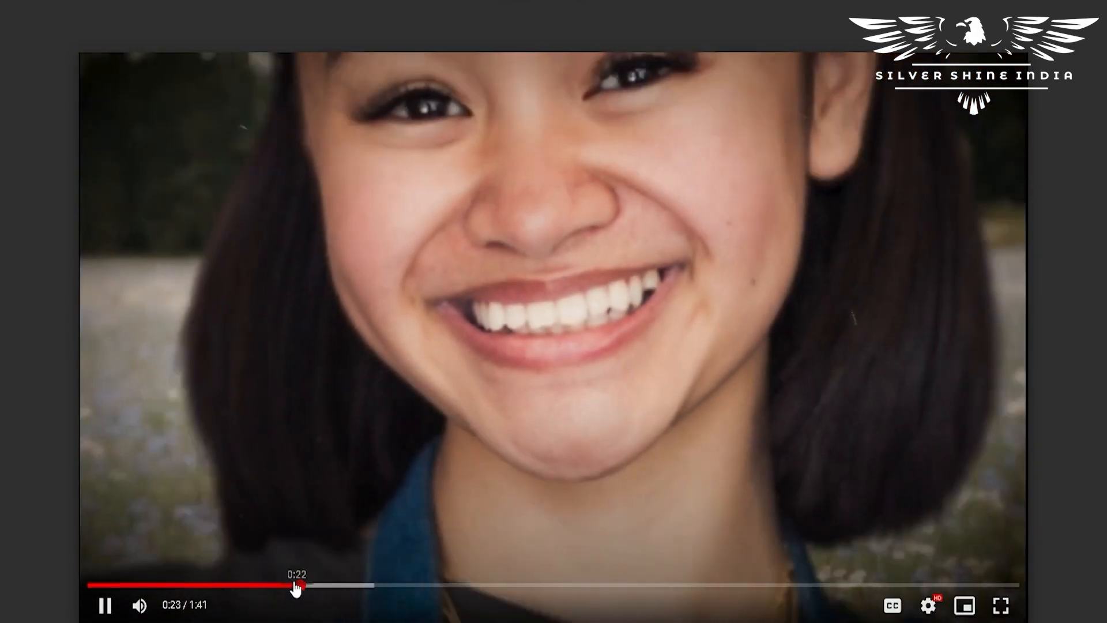
Step: Replay the browser's reference clip from about 0:22 to compare its zoom-out motion
{"action": "left_click", "coordinate": [296, 586]}
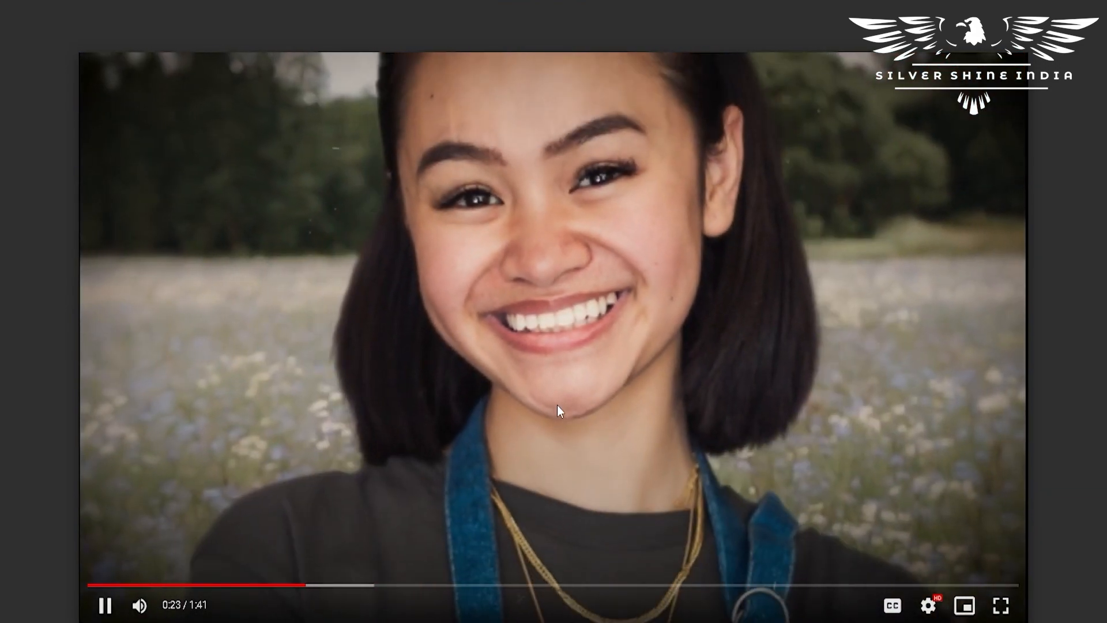
{"action": "left_click", "coordinate": [625, 578]}
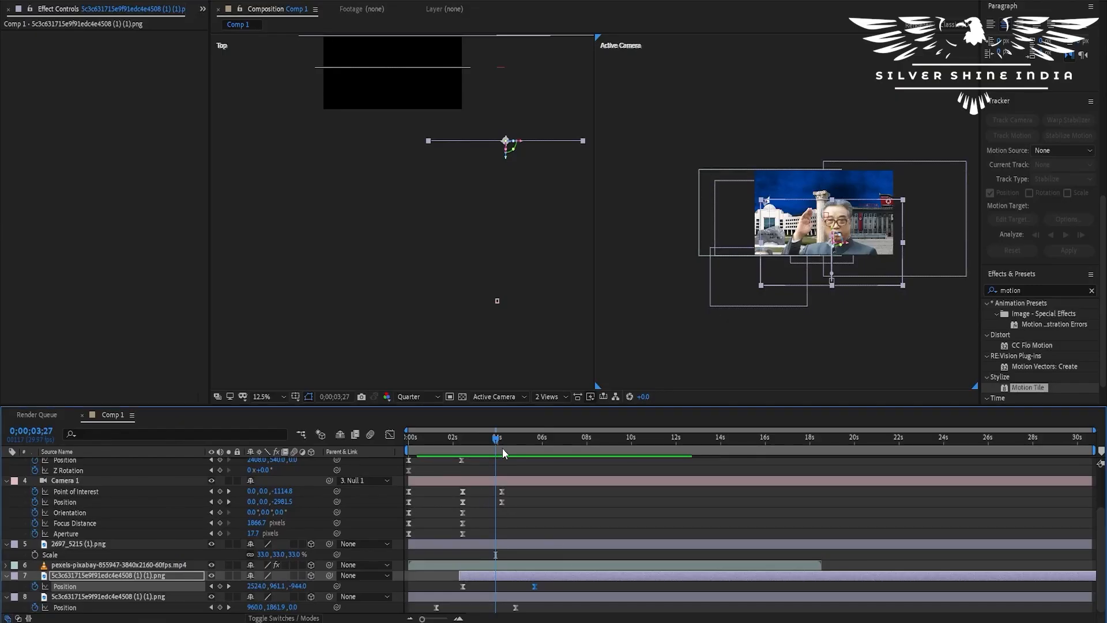
Step: Return to Comp 1, replay the sequence from 0;00;01;18, and inspect the duplicated man's rise around 0;00;03;17
{"action": "left_click_drag", "start_coordinate": [503, 448], "coordinate": [476, 444]}
{"action": "key", "text": "space"}
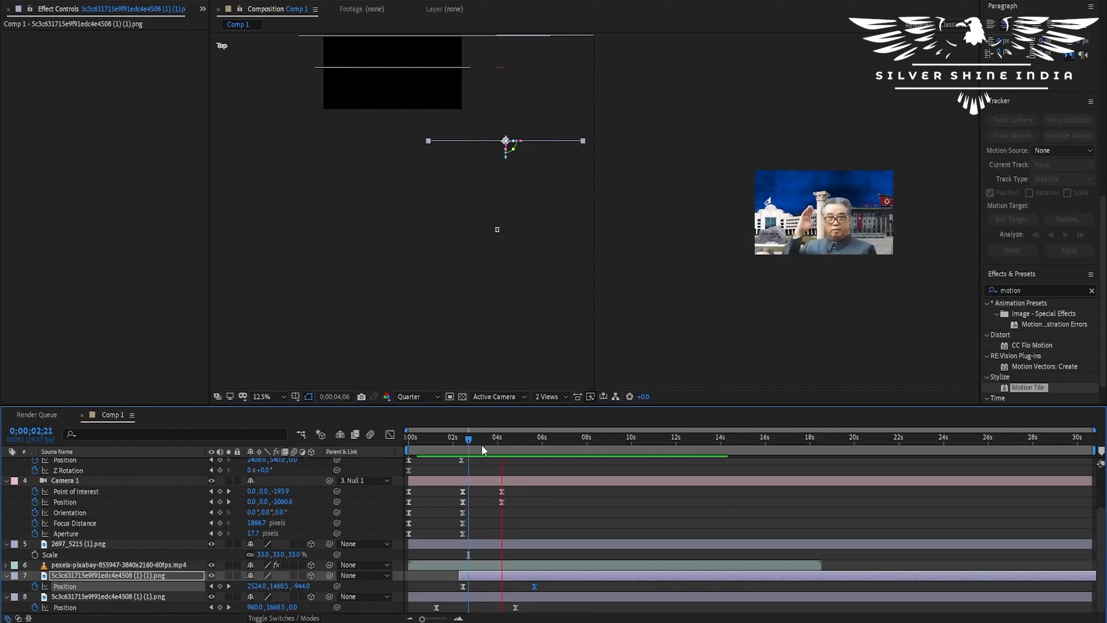
{"action": "left_click_drag", "start_coordinate": [481, 445], "coordinate": [444, 445]}
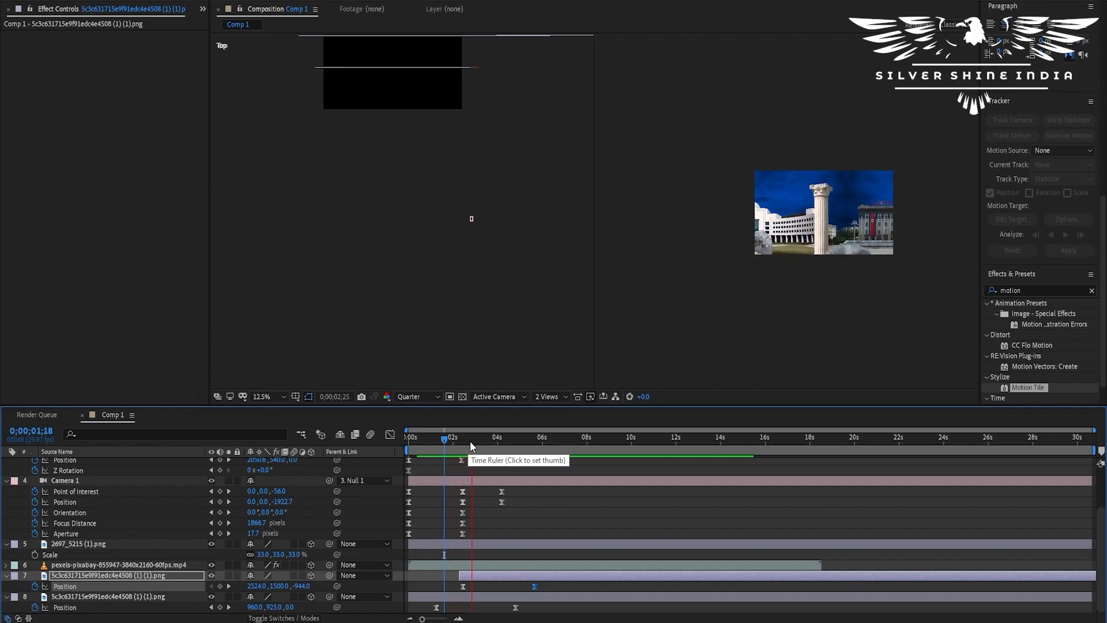
{"action": "left_click", "coordinate": [488, 439]}
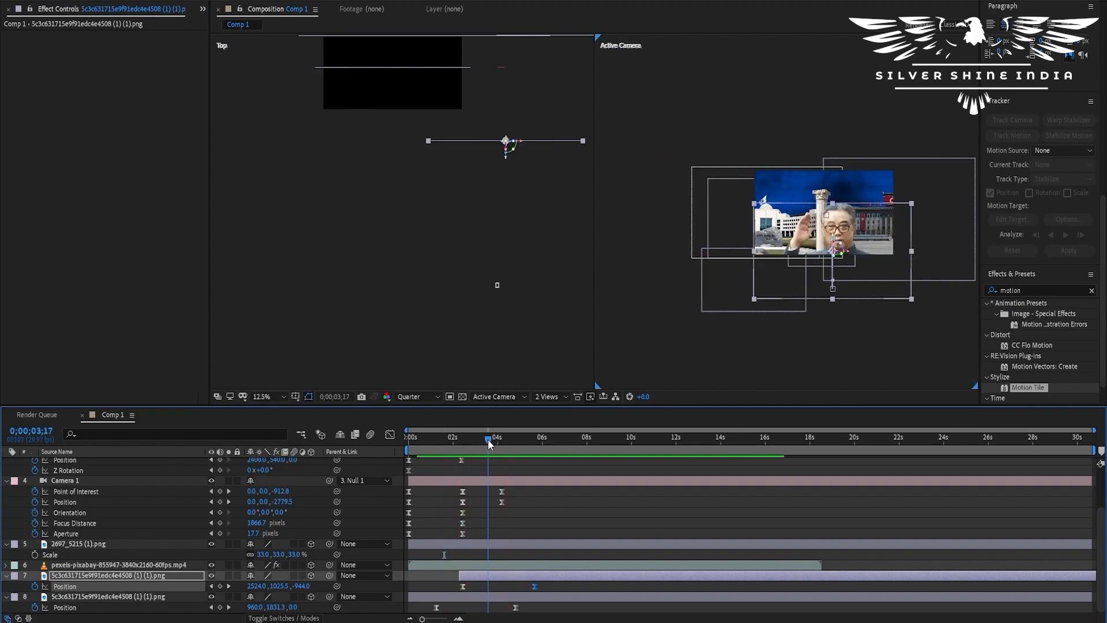
{"action": "left_click_drag", "start_coordinate": [864, 281], "coordinate": [845, 299]}
{"action": "left_click", "coordinate": [840, 317]}
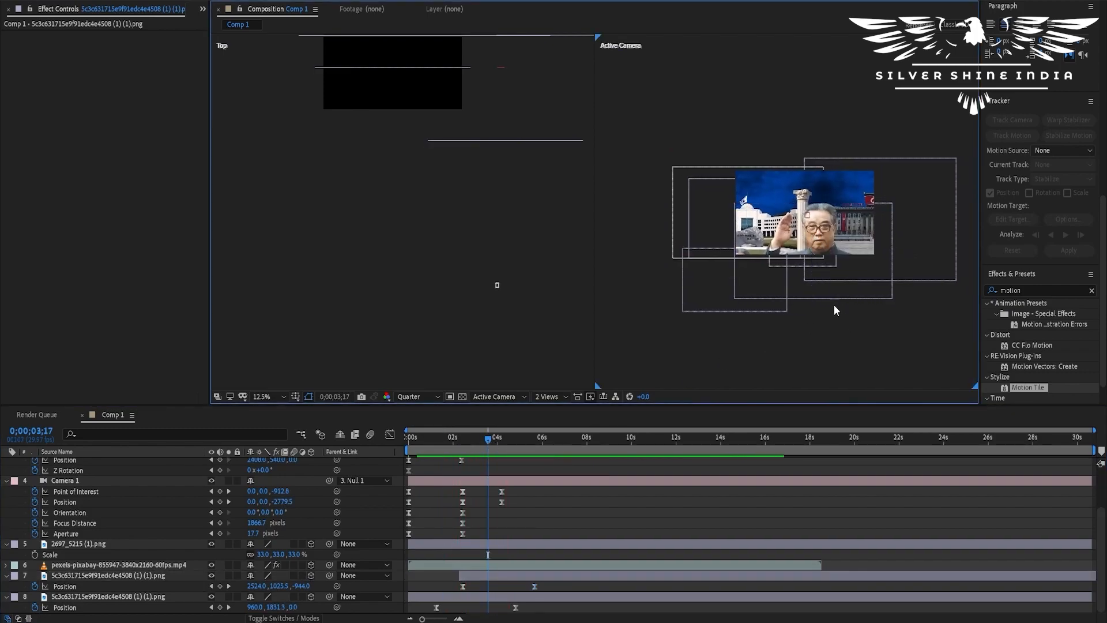
{"action": "scroll", "coordinate": [804, 218], "scroll_direction": "up", "scroll_amount": 2}
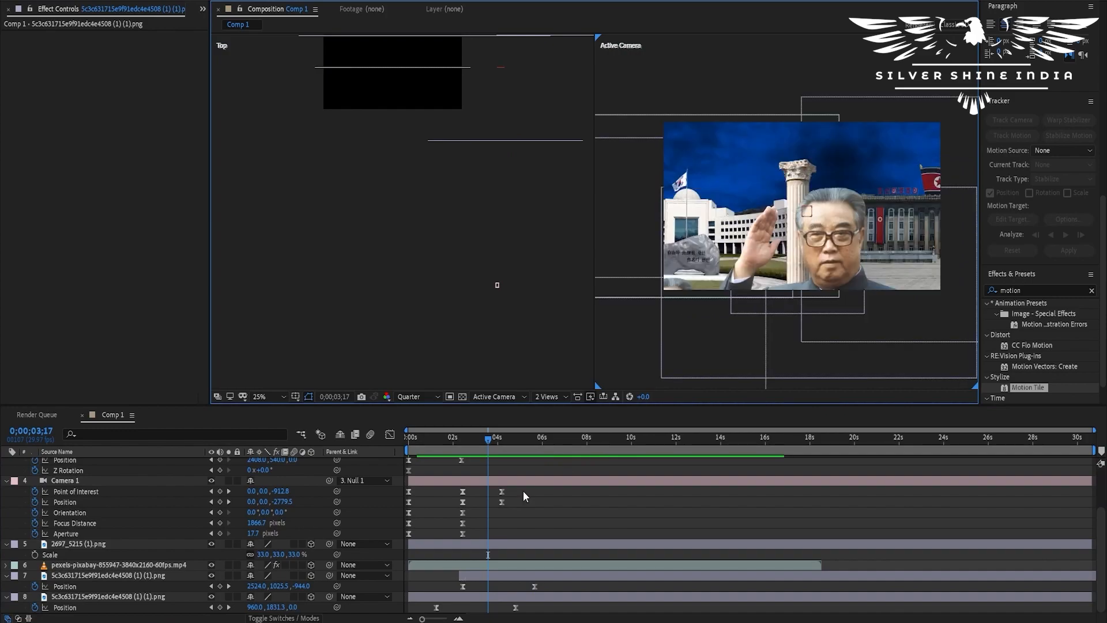
{"action": "left_click_drag", "start_coordinate": [461, 444], "coordinate": [527, 445]}
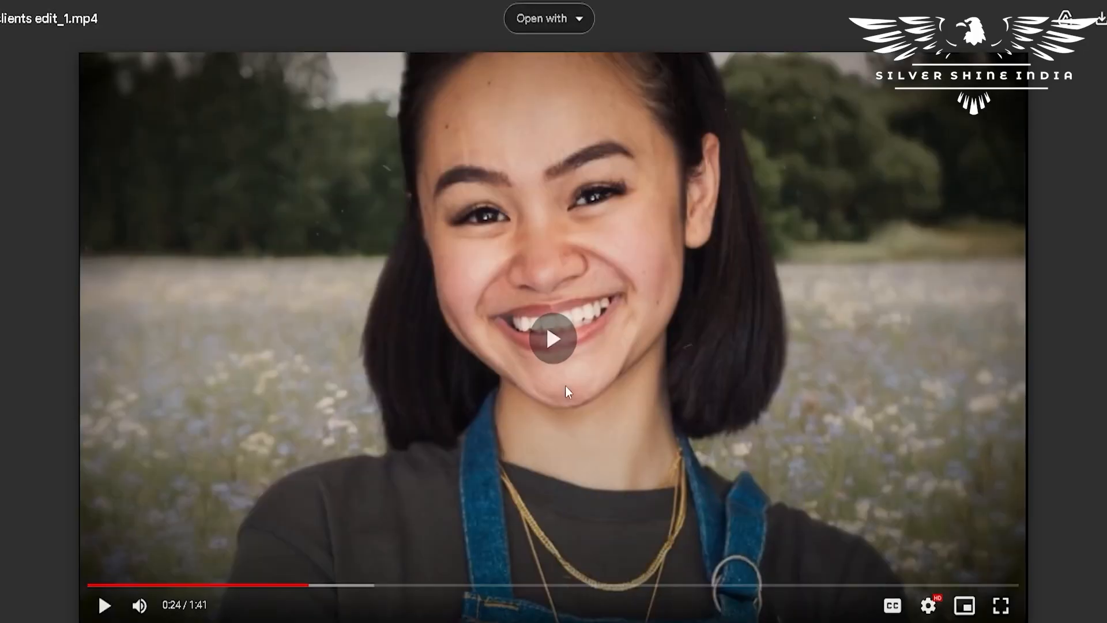
Step: Switch to the browser and play the reference video Freelance-clients edit_1.mp4 in full screen
{"action": "left_click", "coordinate": [545, 324]}
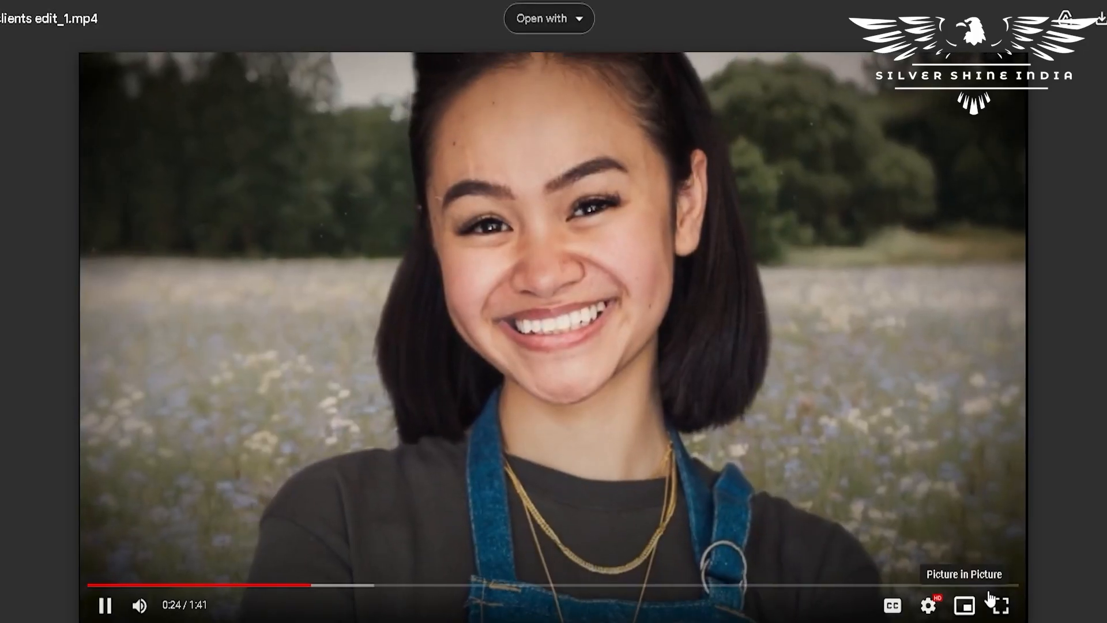
{"action": "left_click", "coordinate": [1001, 603]}
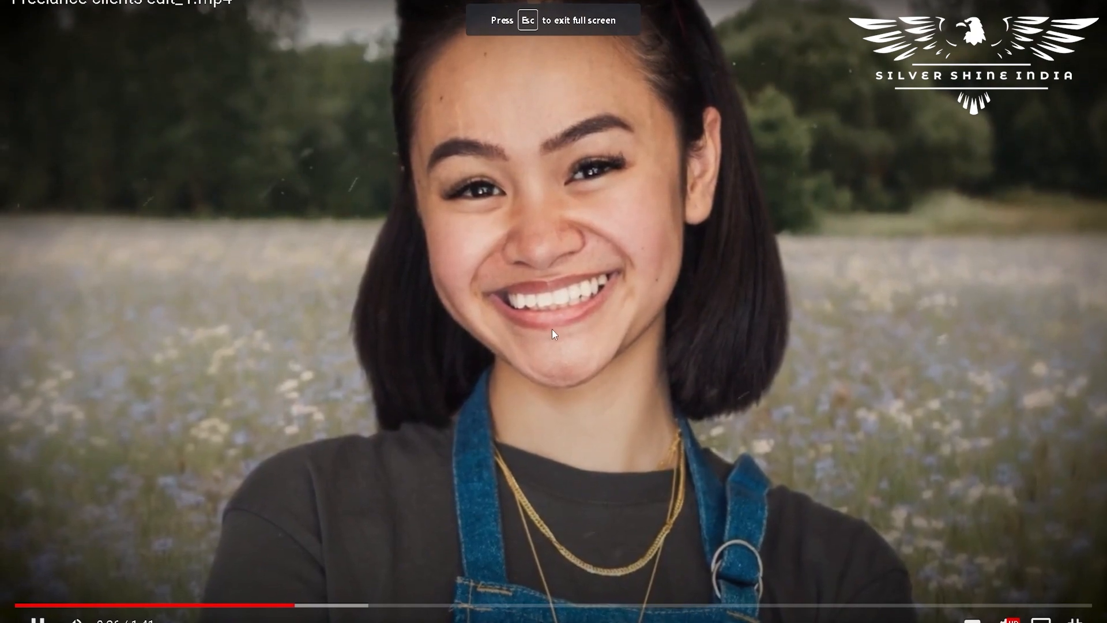
{"action": "left_click", "coordinate": [389, 230]}
{"action": "left_click", "coordinate": [361, 227]}
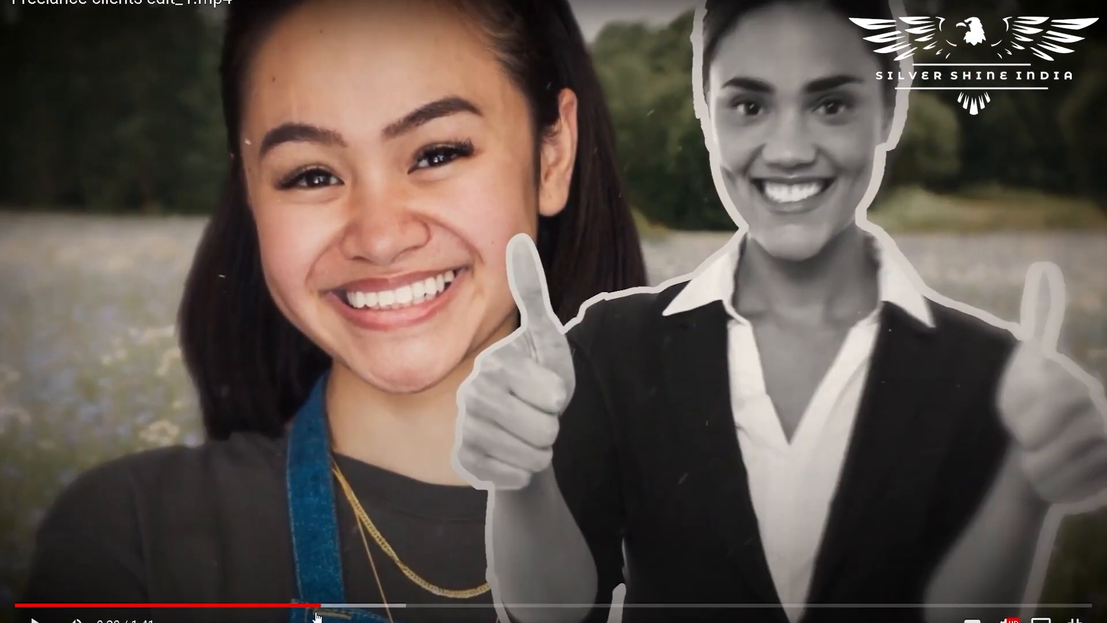
Step: Replay the reference video around 0:27 and pause through the entrance of the thumbs-up woman cutout to examine its motion
{"action": "left_click", "coordinate": [312, 607]}
{"action": "left_click_drag", "start_coordinate": [311, 608], "coordinate": [306, 607]}
{"action": "left_click", "coordinate": [306, 597]}
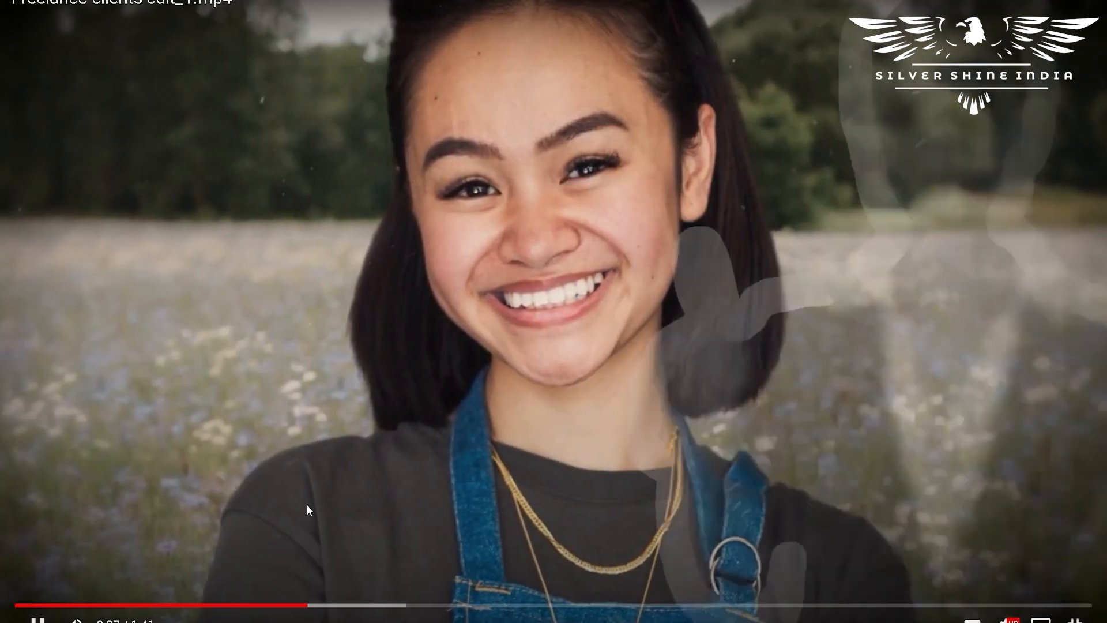
{"action": "left_click", "coordinate": [307, 500]}
{"action": "left_click", "coordinate": [755, 241]}
{"action": "left_click", "coordinate": [756, 241]}
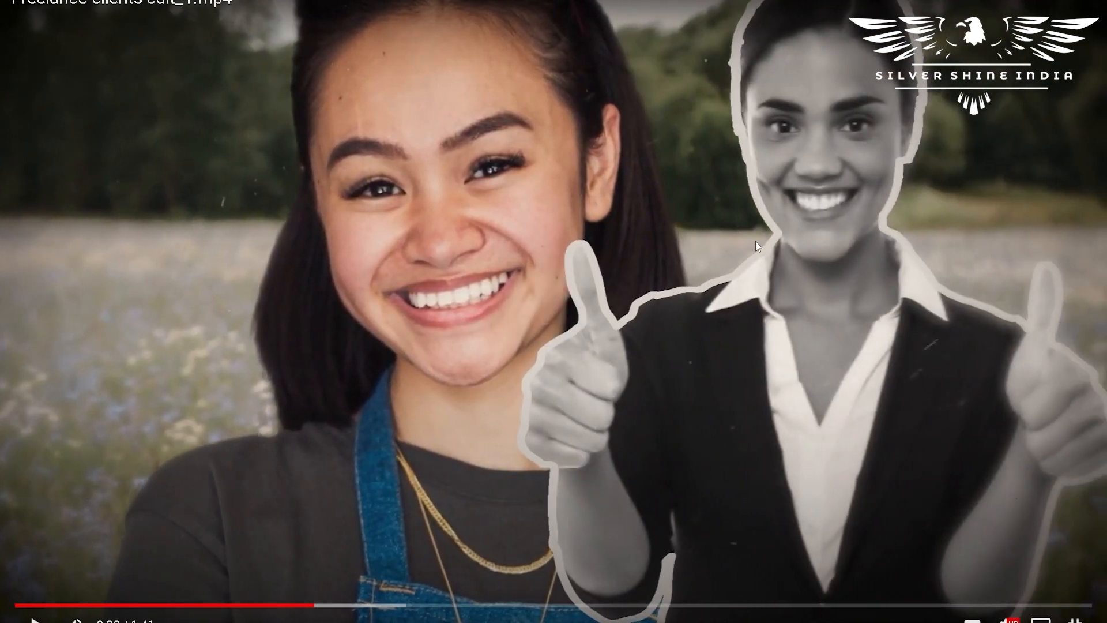
{"action": "left_click", "coordinate": [769, 235]}
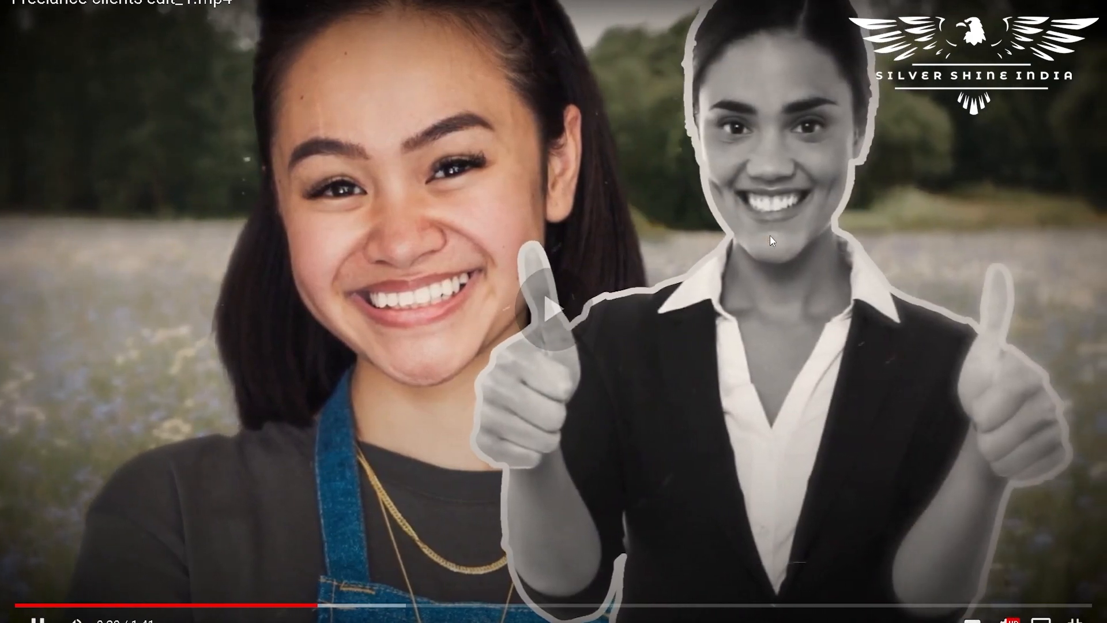
{"action": "left_click", "coordinate": [770, 235]}
{"action": "left_click", "coordinate": [316, 606]}
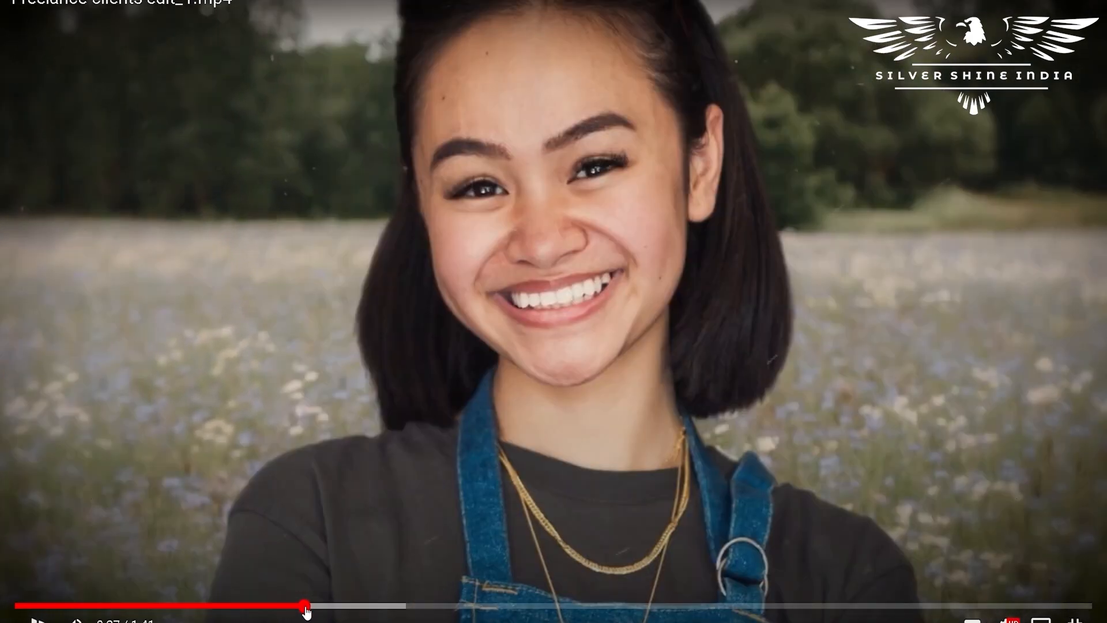
Step: Replay the reference clip between about 0:27 and 0:29 in short bursts, comparing how the foreground and background layers shift as the woman cutout enters
{"action": "key", "text": "space"}
{"action": "key", "text": "space"}
{"action": "key", "text": "space"}
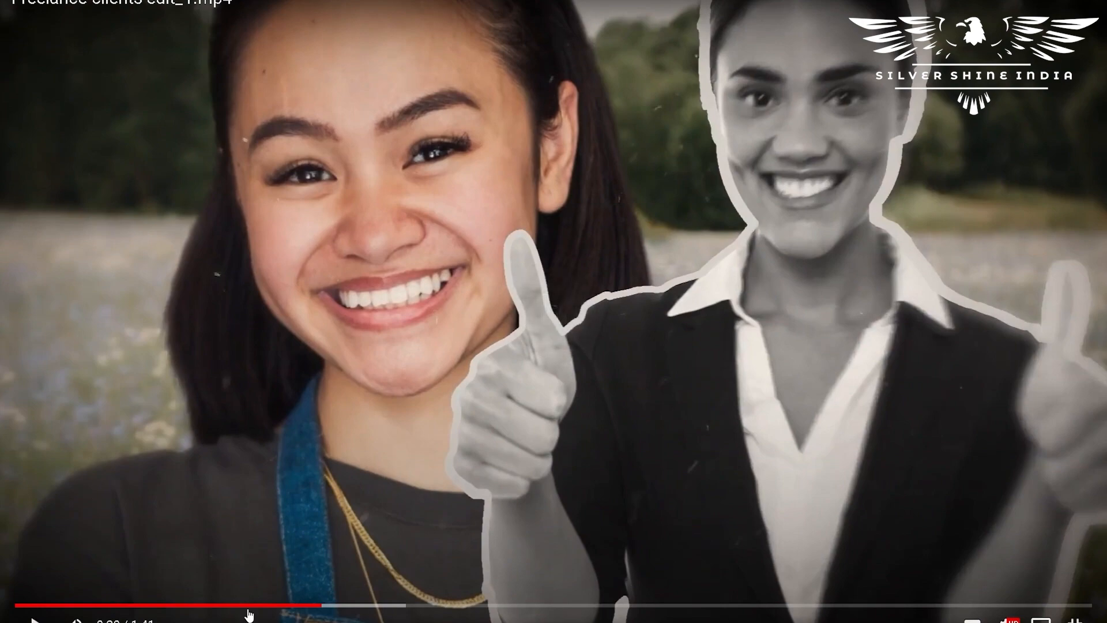
{"action": "left_click", "coordinate": [315, 607]}
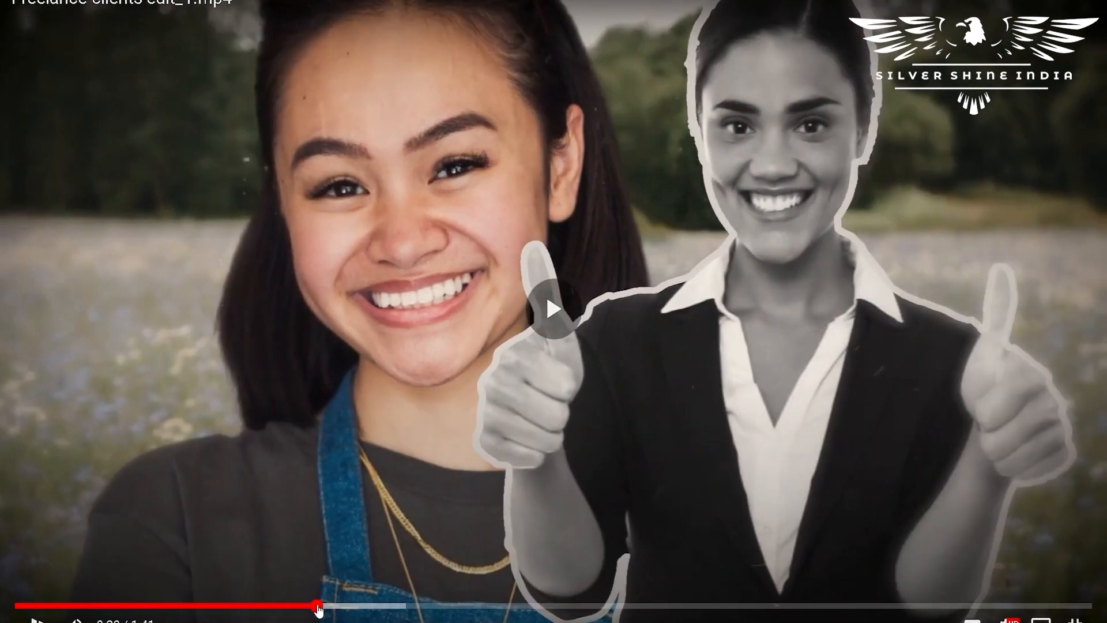
{"action": "key", "text": "space"}
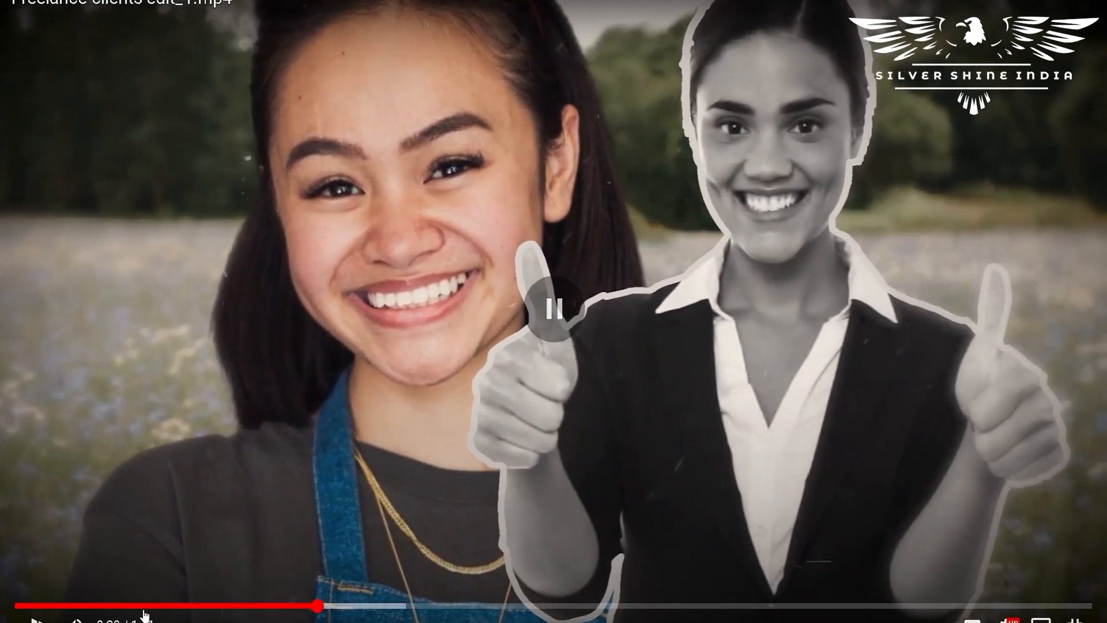
{"action": "left_click", "coordinate": [316, 606]}
{"action": "left_click", "coordinate": [312, 606]}
{"action": "key", "text": "space"}
{"action": "key", "text": "space"}
{"action": "left_click", "coordinate": [314, 606]}
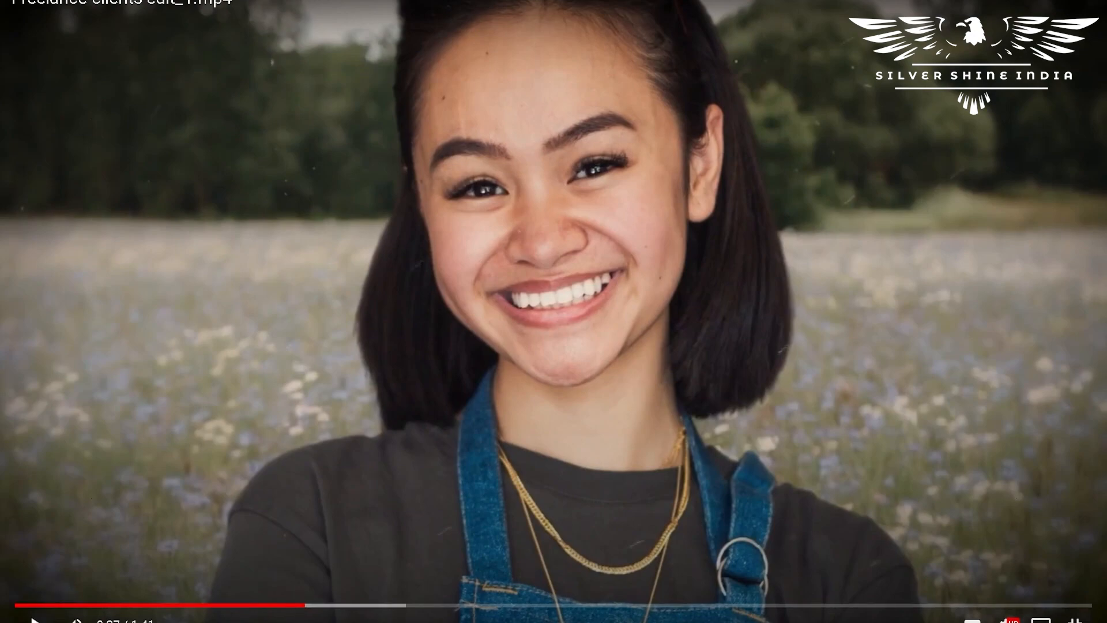
{"action": "left_click", "coordinate": [317, 606]}
{"action": "left_click", "coordinate": [316, 606]}
{"action": "left_click", "coordinate": [308, 606]}
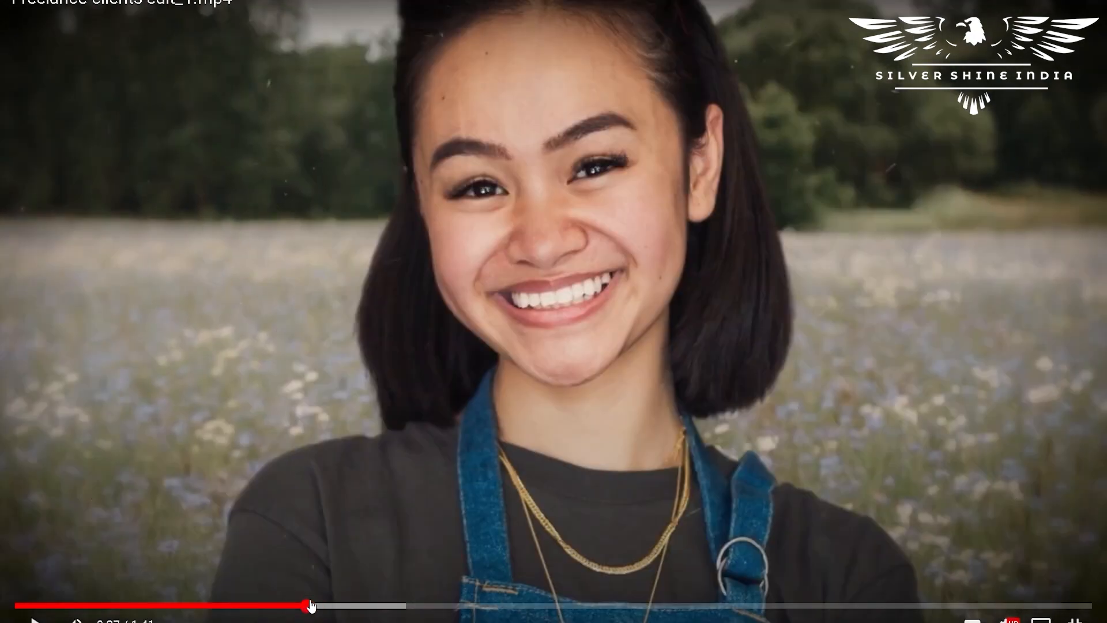
Step: Play the reference video on to the portrait of the man in pink glasses and examine its motion between 0:31 and 0:33
{"action": "left_click", "coordinate": [371, 460]}
{"action": "left_click", "coordinate": [792, 343]}
{"action": "left_click", "coordinate": [791, 340]}
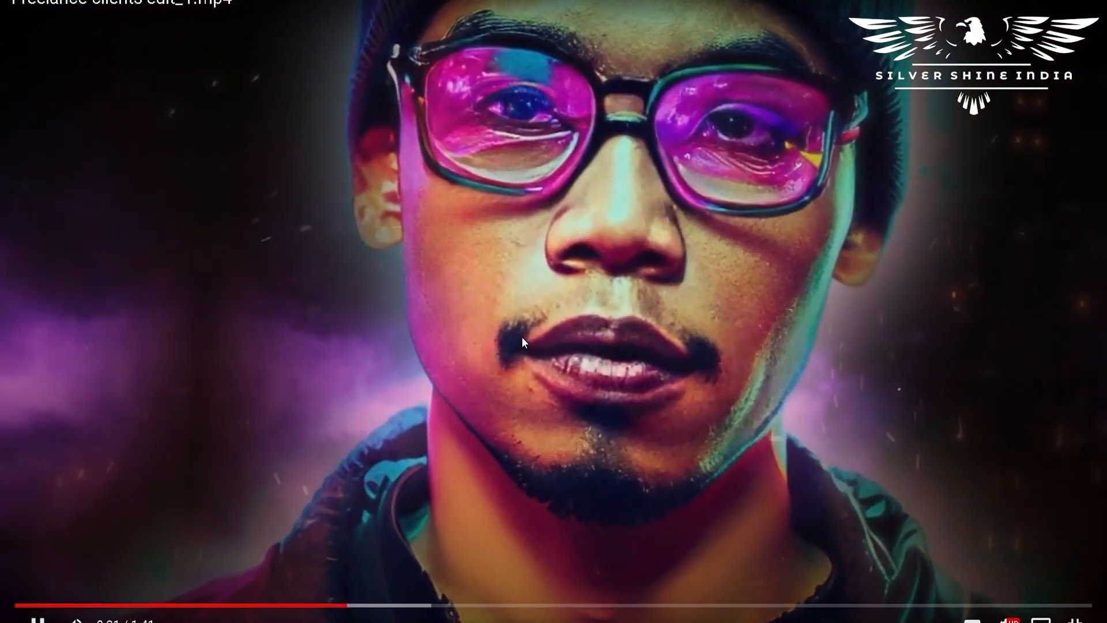
{"action": "left_click", "coordinate": [520, 341]}
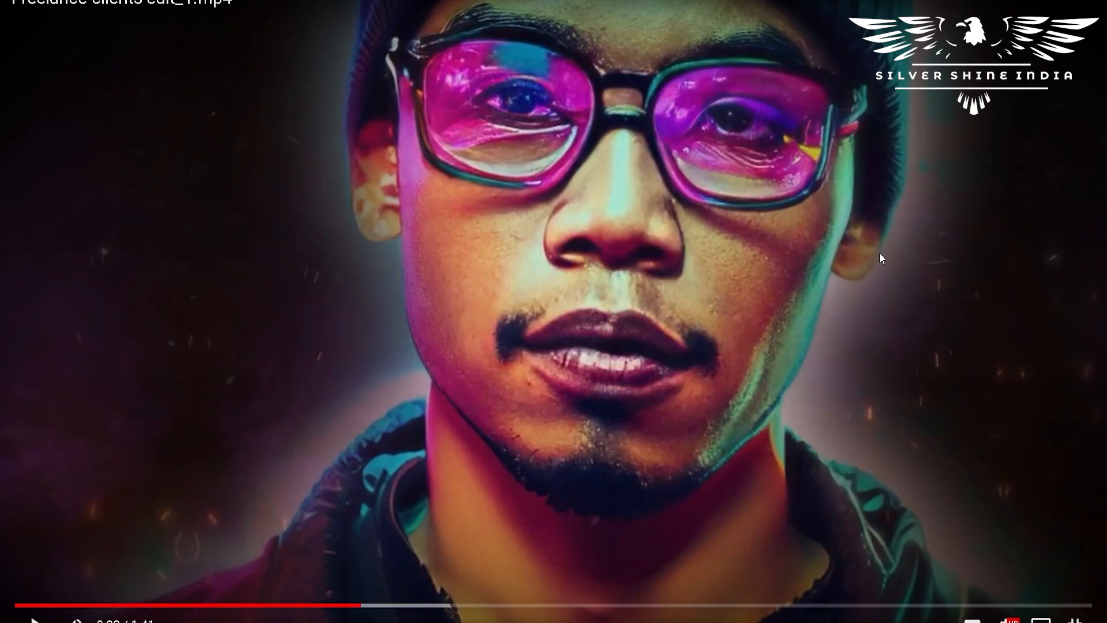
{"action": "left_click", "coordinate": [401, 413]}
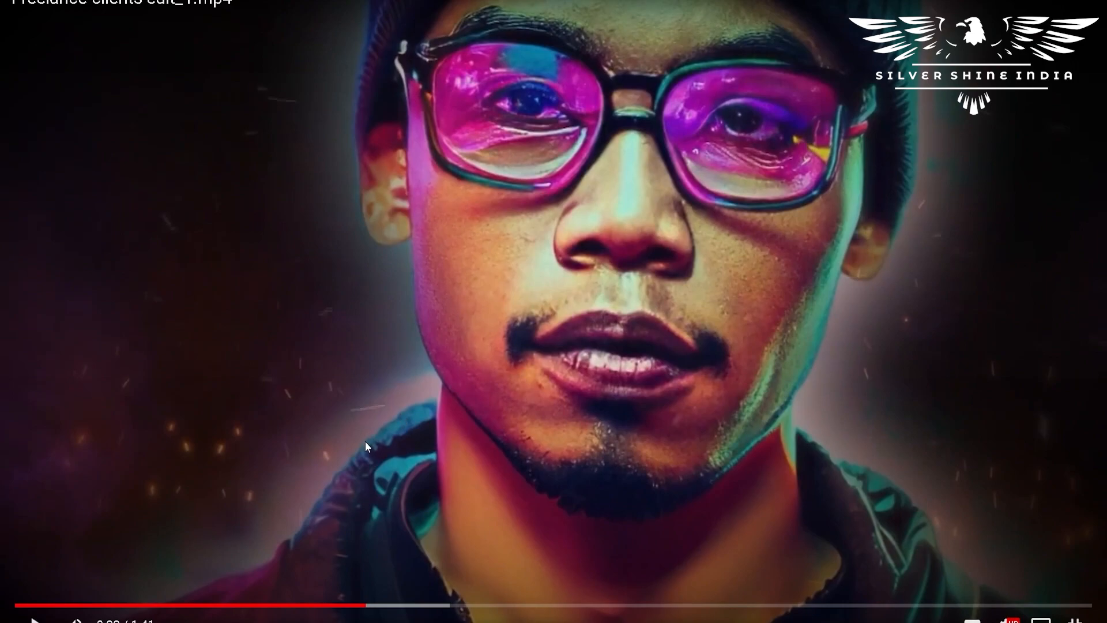
Step: Play on and pause through the slide from the portrait to the man working at the desk, about 0:34 to 0:36
{"action": "left_click", "coordinate": [372, 408]}
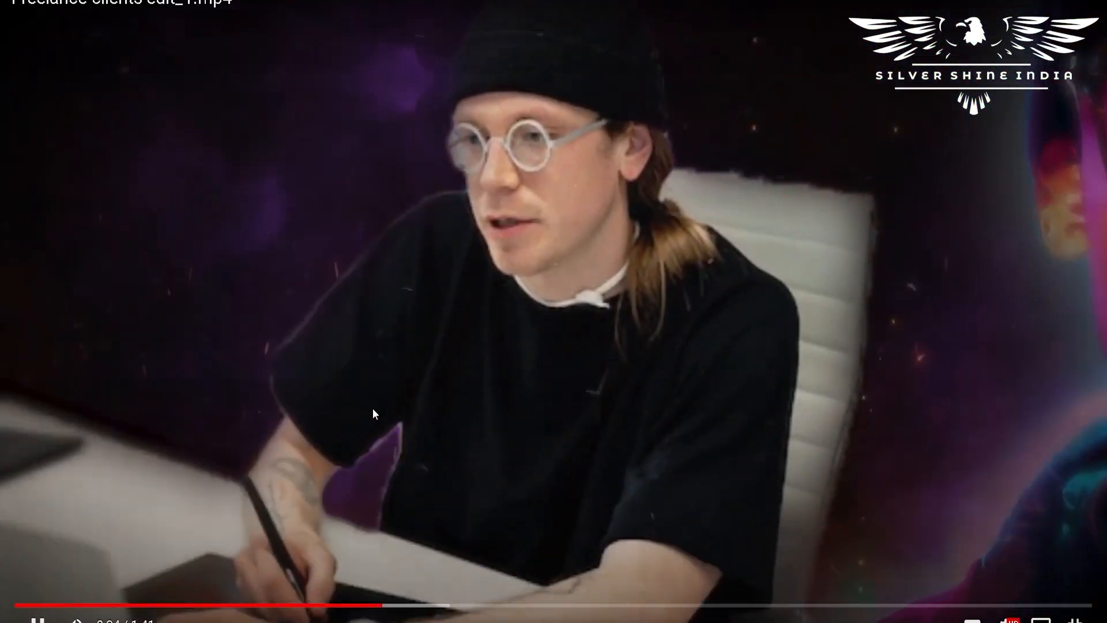
{"action": "left_click", "coordinate": [372, 408]}
{"action": "left_click", "coordinate": [372, 408]}
{"action": "left_click", "coordinate": [489, 345]}
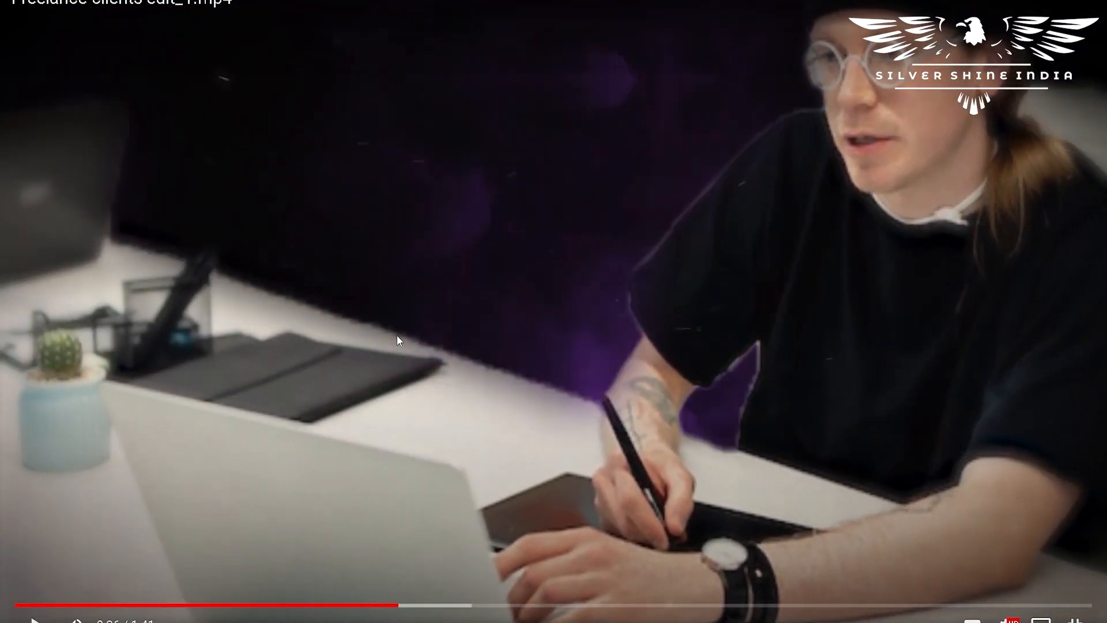
{"action": "left_click", "coordinate": [710, 264]}
{"action": "left_click", "coordinate": [711, 264]}
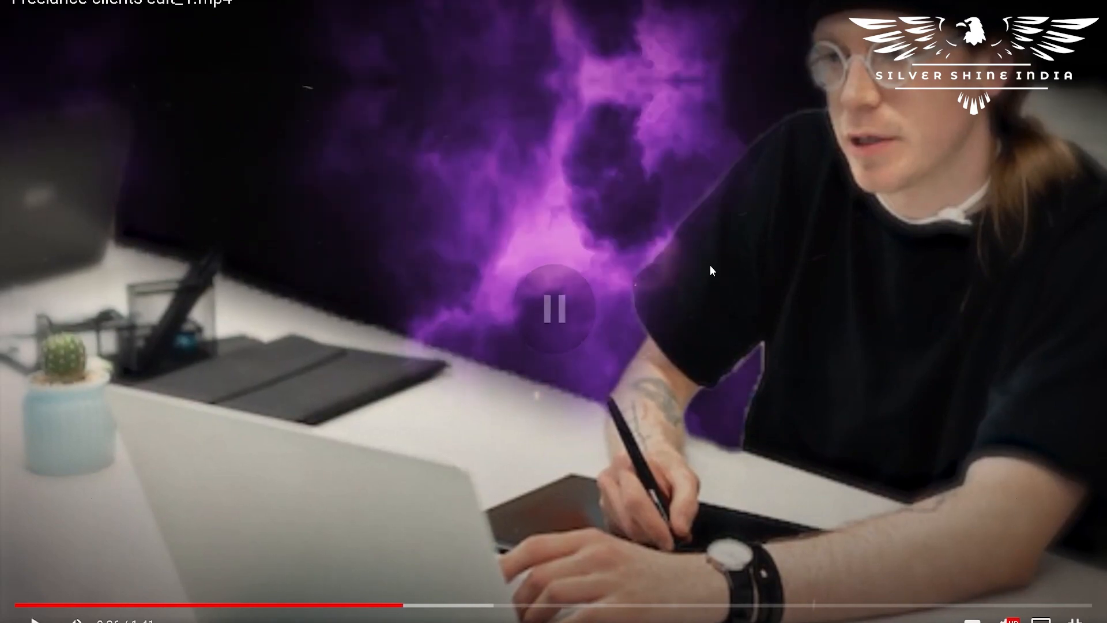
Step: Open the video's quality options, and play on through the over-the-shoulder iMac shot to the laptop keyboard shot at about 0:42
{"action": "left_click", "coordinate": [1006, 621]}
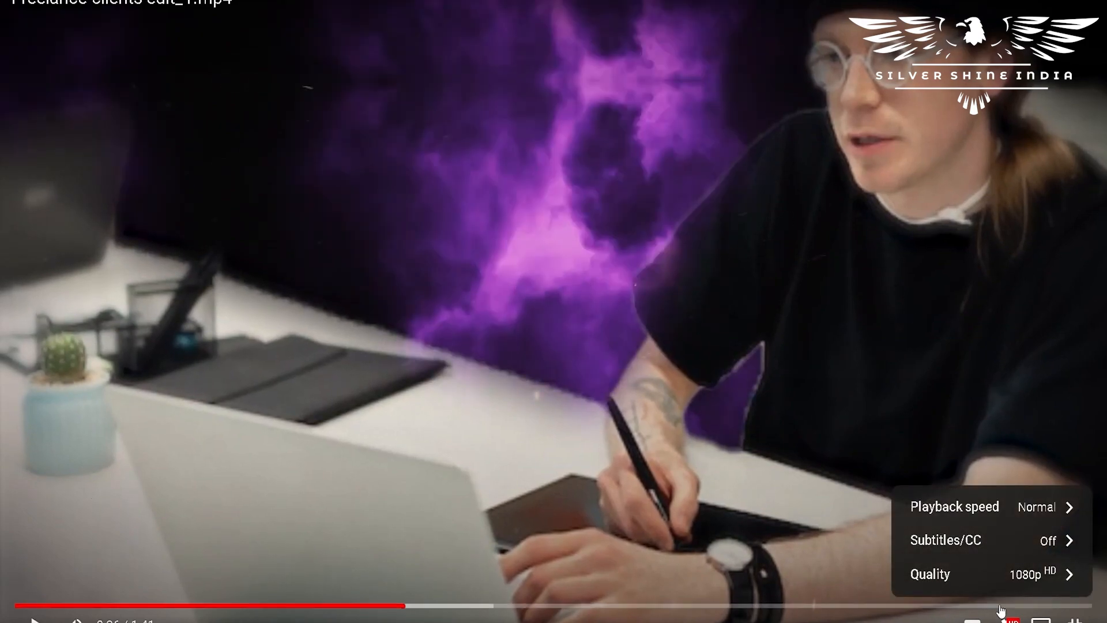
{"action": "left_click", "coordinate": [1000, 575]}
{"action": "left_click", "coordinate": [935, 376]}
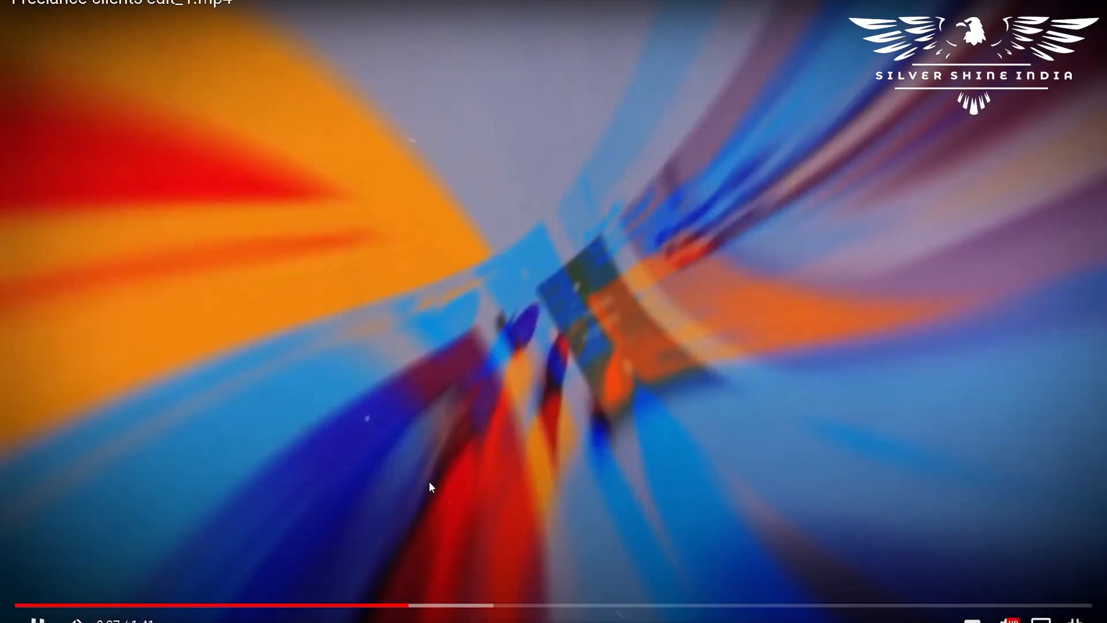
{"action": "left_click", "coordinate": [429, 482]}
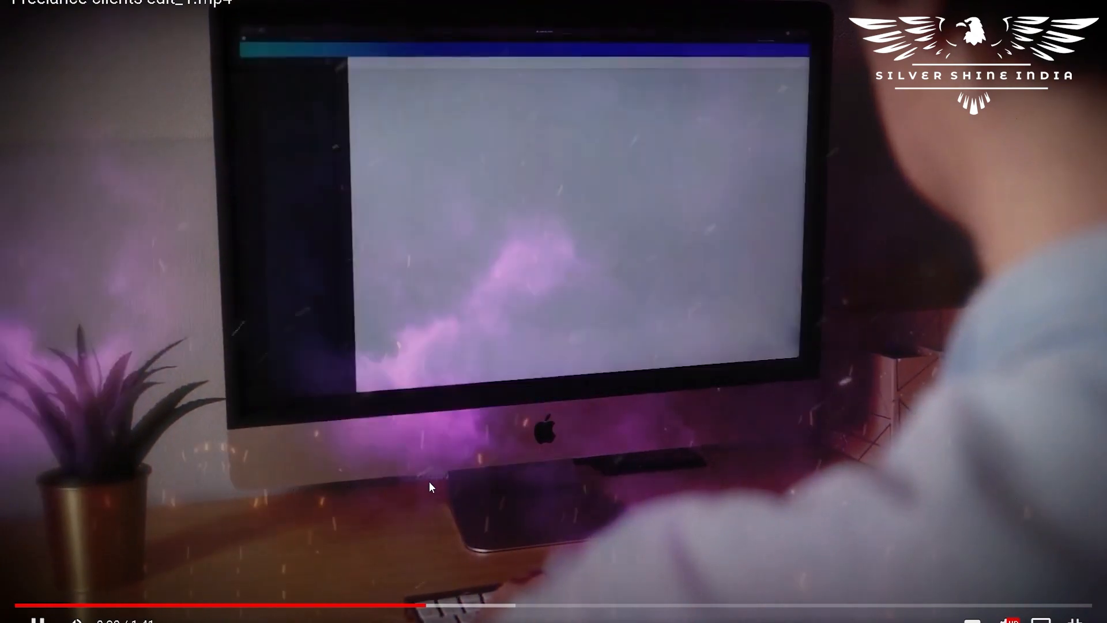
{"action": "left_click", "coordinate": [238, 382]}
{"action": "left_click", "coordinate": [289, 405]}
{"action": "left_click", "coordinate": [289, 402]}
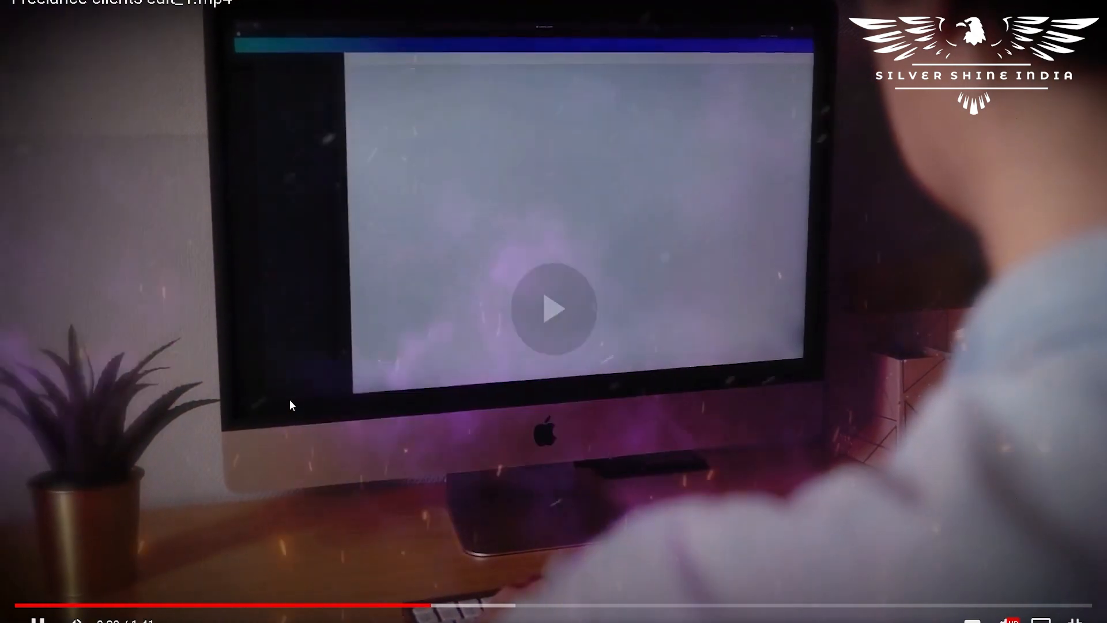
{"action": "left_click", "coordinate": [291, 403]}
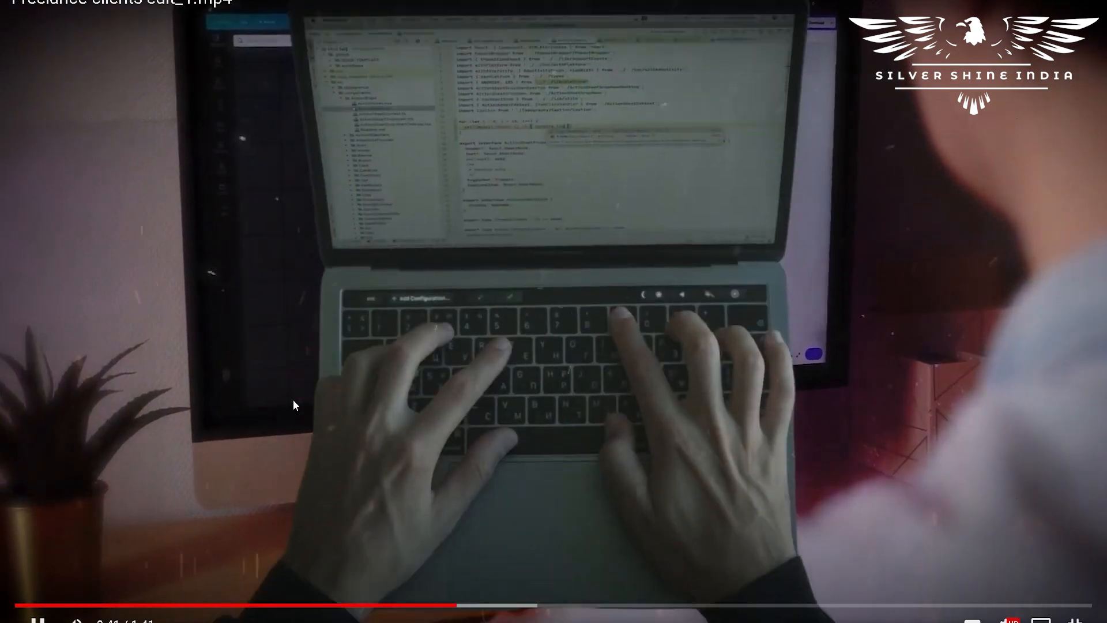
{"action": "left_click", "coordinate": [293, 401]}
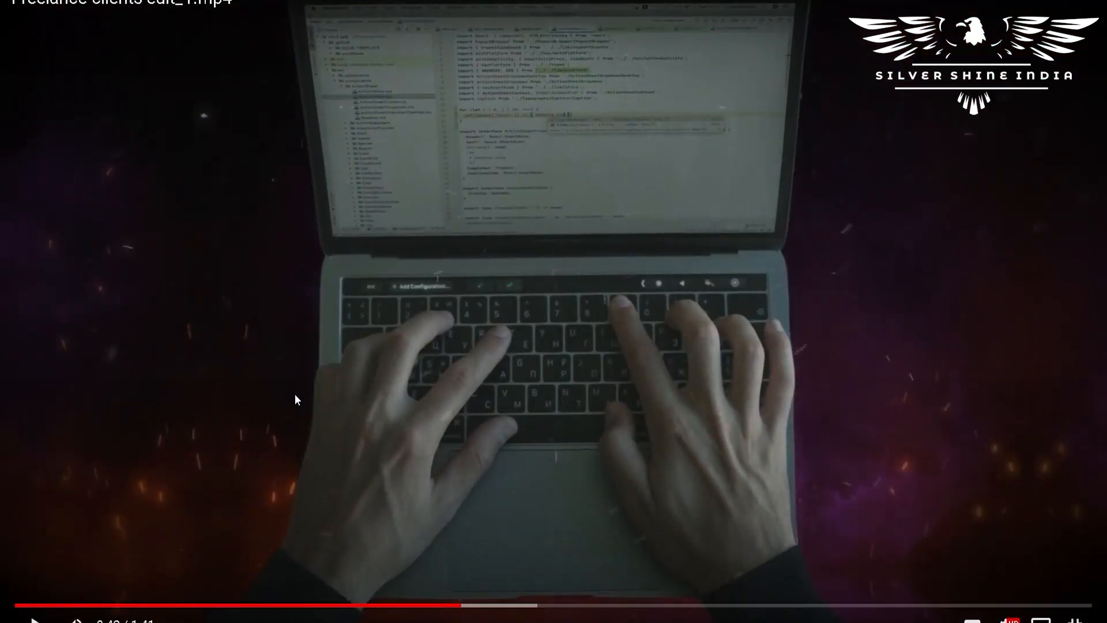
Step: Scrub back to about 0:41 and examine the end of the iMac shot just before the laptop comes in
{"action": "left_click", "coordinate": [455, 605]}
{"action": "left_click", "coordinate": [454, 606]}
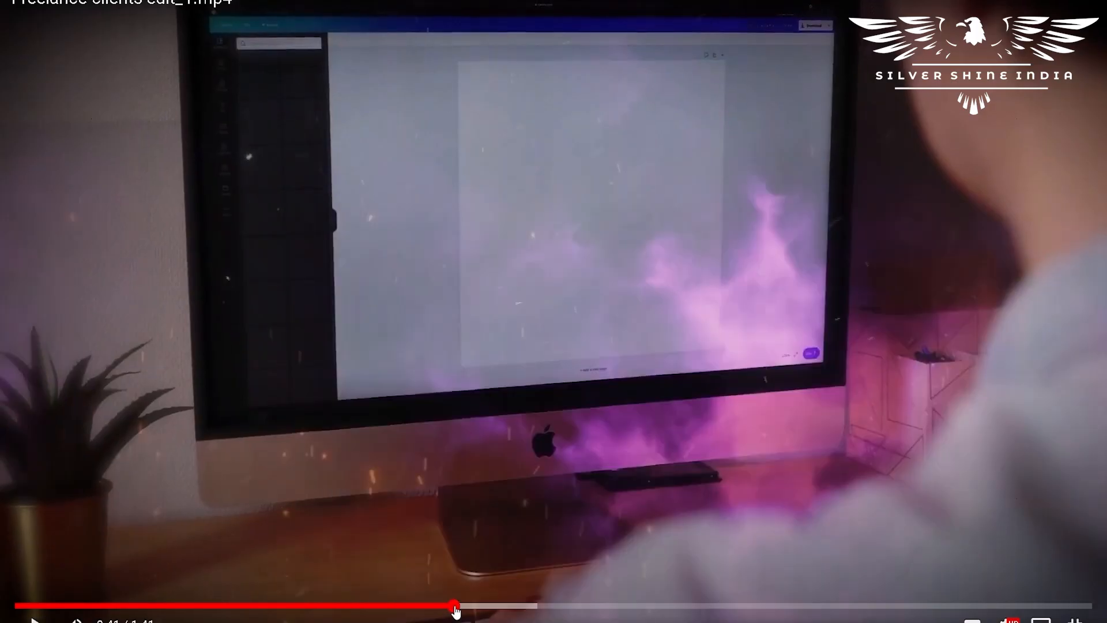
{"action": "left_click", "coordinate": [459, 606]}
{"action": "left_click", "coordinate": [461, 606]}
{"action": "left_click_drag", "start_coordinate": [462, 605], "coordinate": [447, 605]}
{"action": "key", "text": "space"}
{"action": "key", "text": "space"}
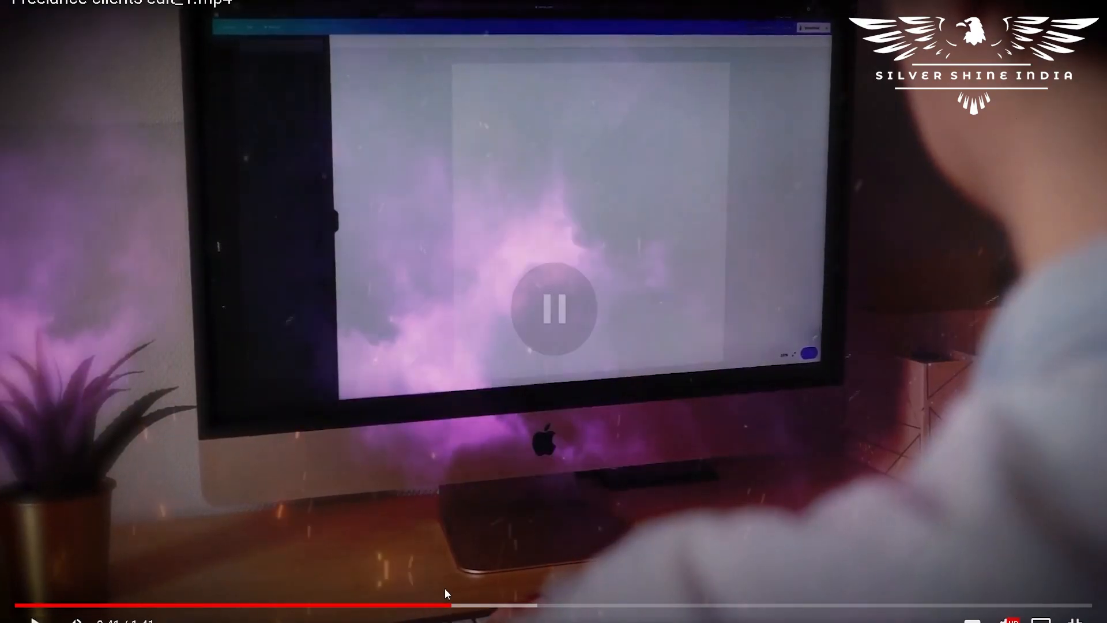
{"action": "left_click", "coordinate": [440, 590]}
{"action": "key", "text": "space"}
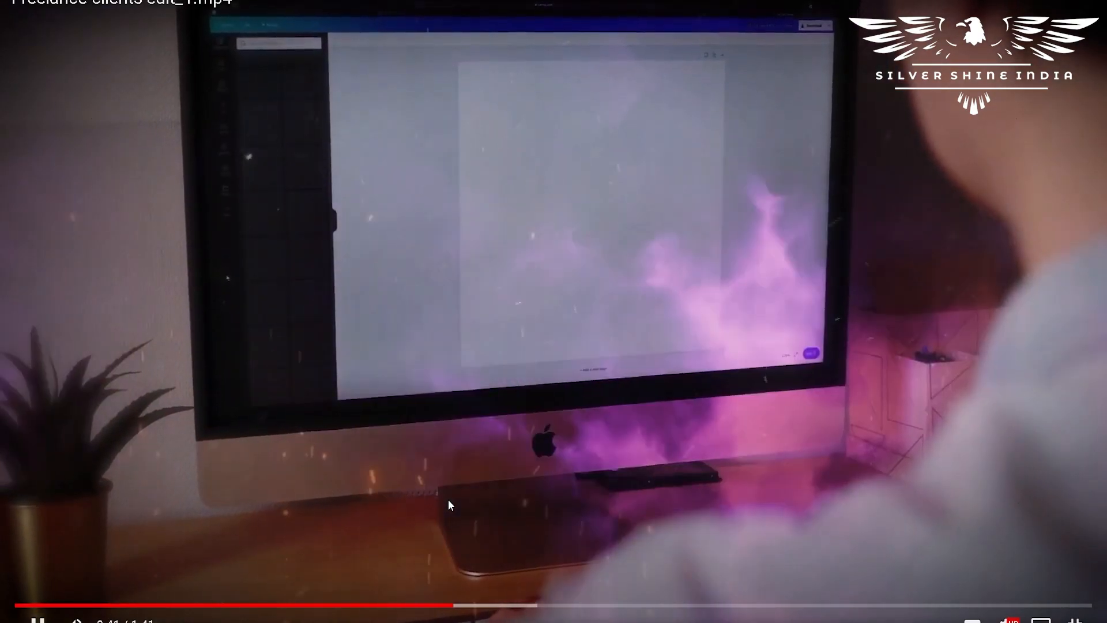
Step: Replay the iMac-to-laptop transition between about 0:40 and 0:43 in short bursts to study how the laptop enters
{"action": "key", "text": "space"}
{"action": "key", "text": "space"}
{"action": "key", "text": "space"}
{"action": "key", "text": "space"}
{"action": "key", "text": "space"}
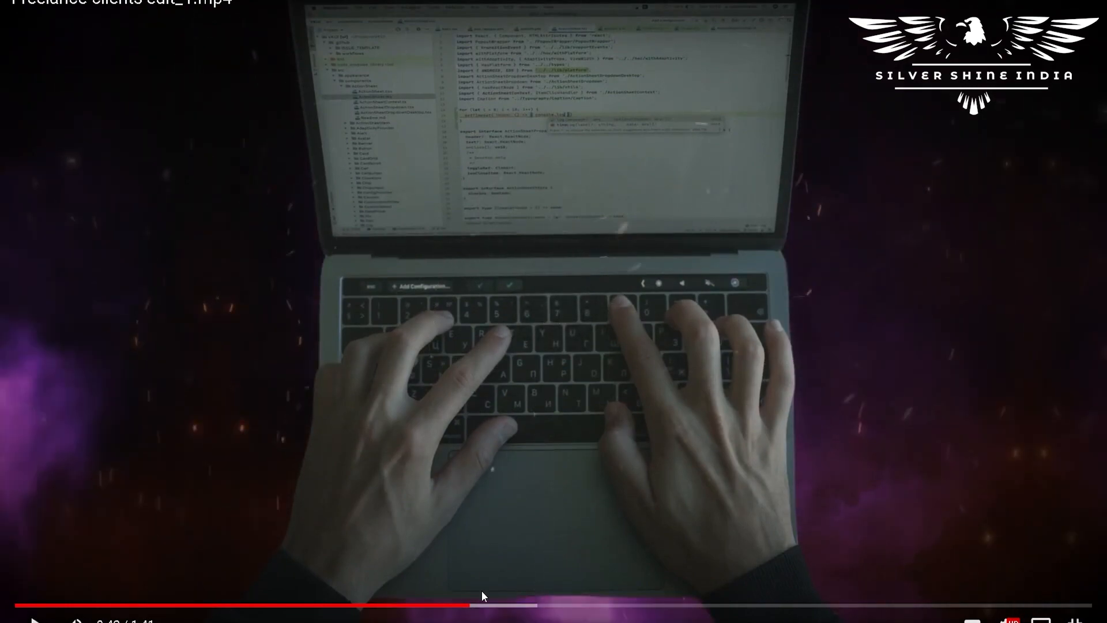
{"action": "left_click", "coordinate": [442, 604]}
{"action": "key", "text": "space"}
{"action": "key", "text": "space"}
{"action": "key", "text": "space"}
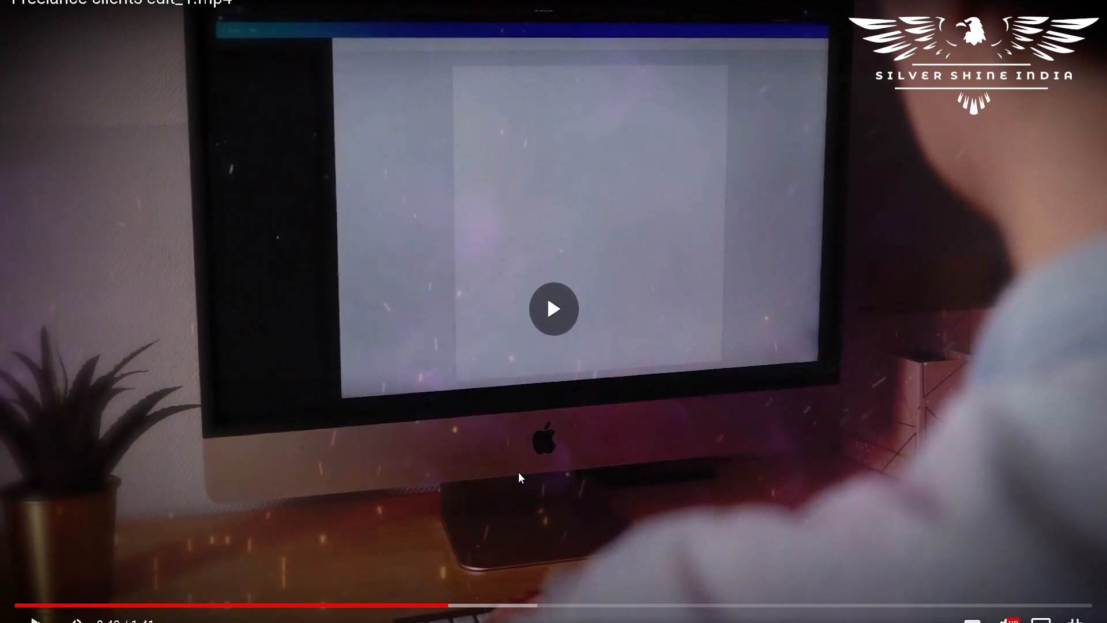
{"action": "key", "text": "space"}
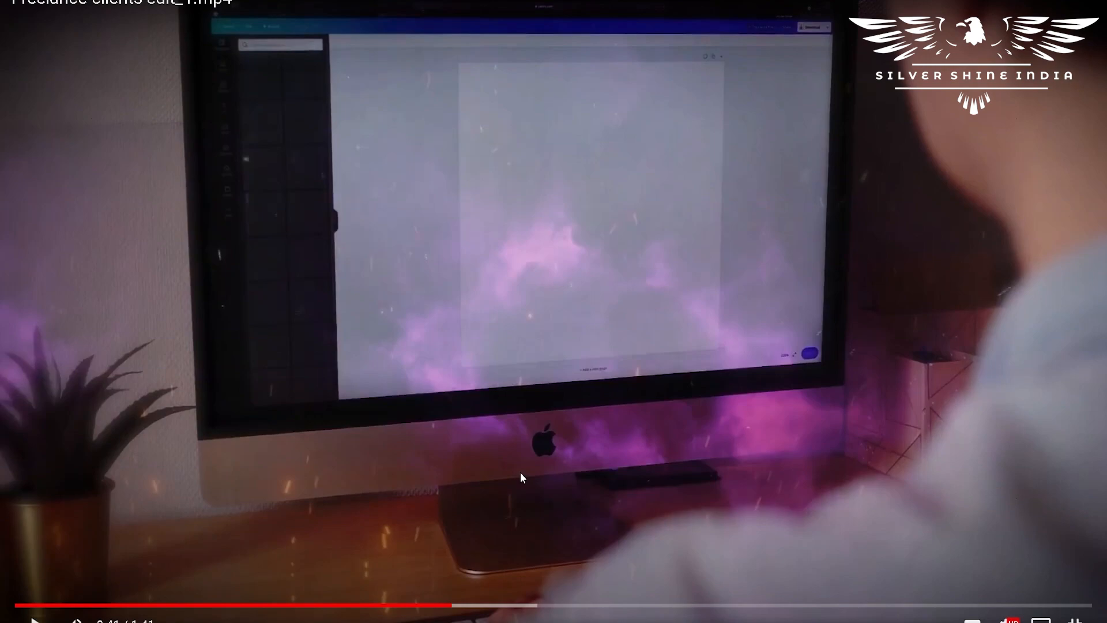
{"action": "key", "text": "space"}
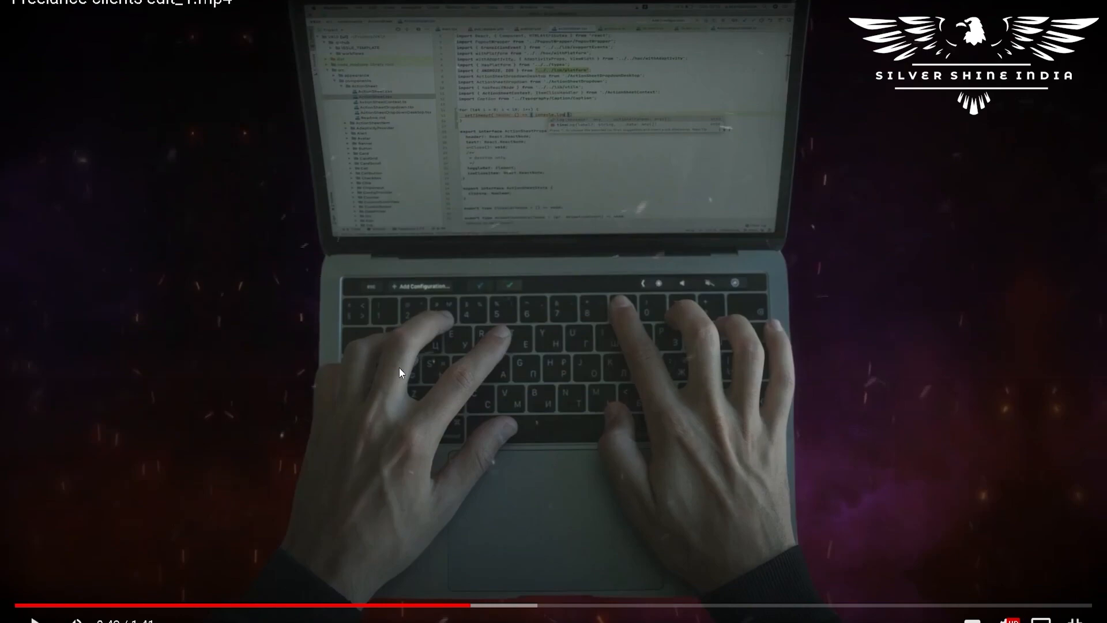
Step: Rewind to about 0:41 and play through the laptop shot to the man pointing at the SOLUTION title
{"action": "left_click_drag", "start_coordinate": [459, 606], "coordinate": [447, 606]}
{"action": "key", "text": "space"}
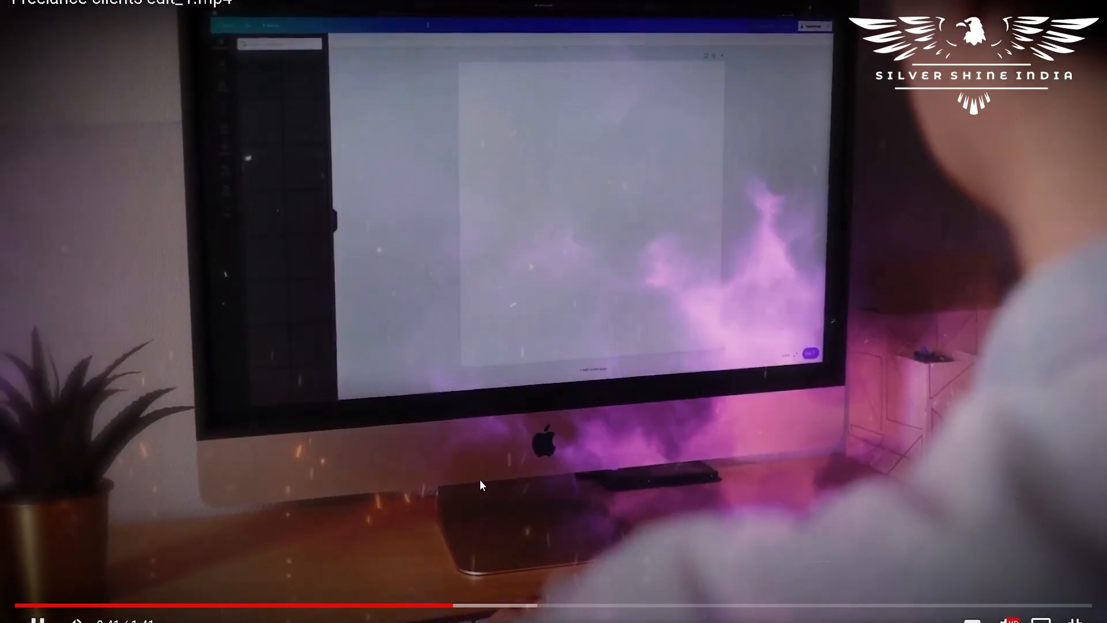
{"action": "key", "text": "space"}
{"action": "key", "text": "space"}
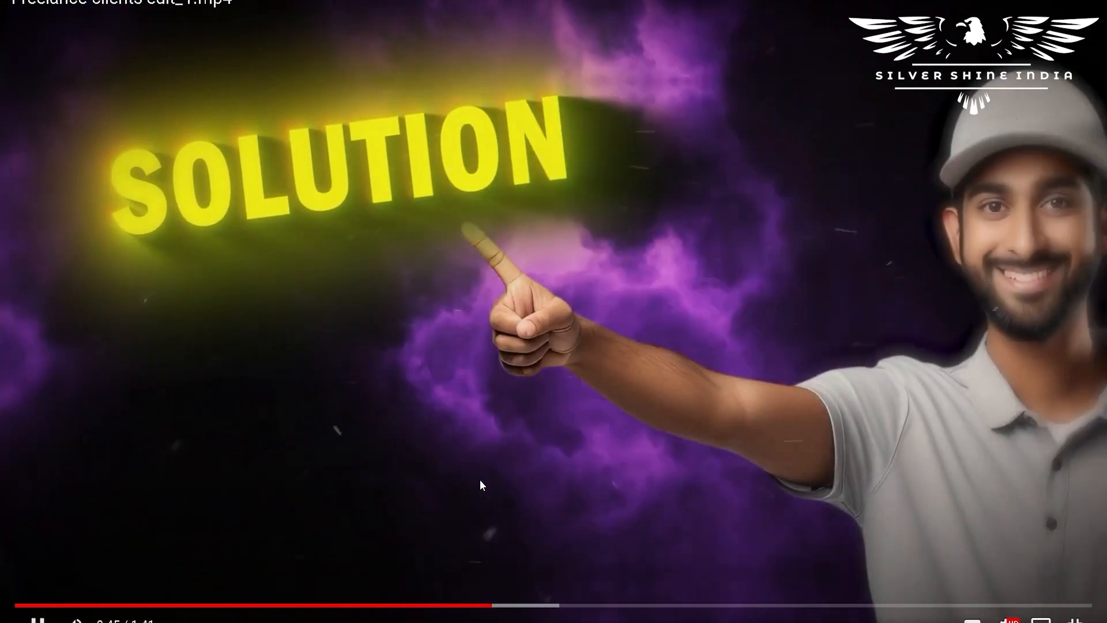
{"action": "key", "text": "space"}
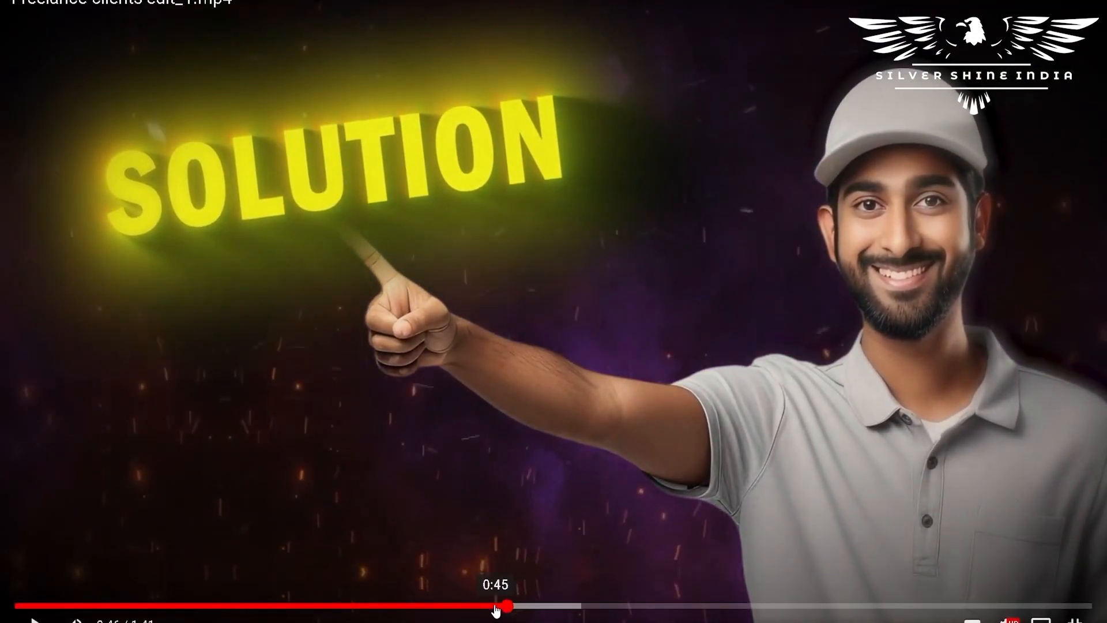
Step: Rewind from the SOLUTION scene in stages and review the laptop shot, going back to the iMac shot at about 0:39
{"action": "left_click_drag", "start_coordinate": [496, 607], "coordinate": [477, 607]}
{"action": "left_click", "coordinate": [503, 461]}
{"action": "left_click", "coordinate": [496, 510]}
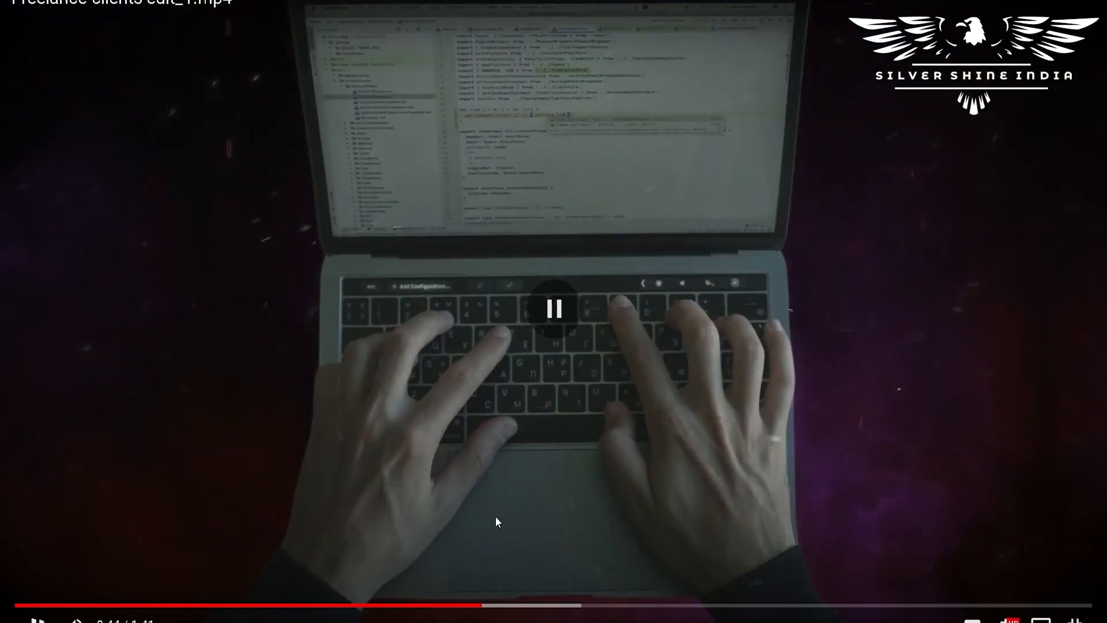
{"action": "left_click", "coordinate": [468, 605]}
{"action": "left_click", "coordinate": [449, 606]}
{"action": "left_click", "coordinate": [518, 458]}
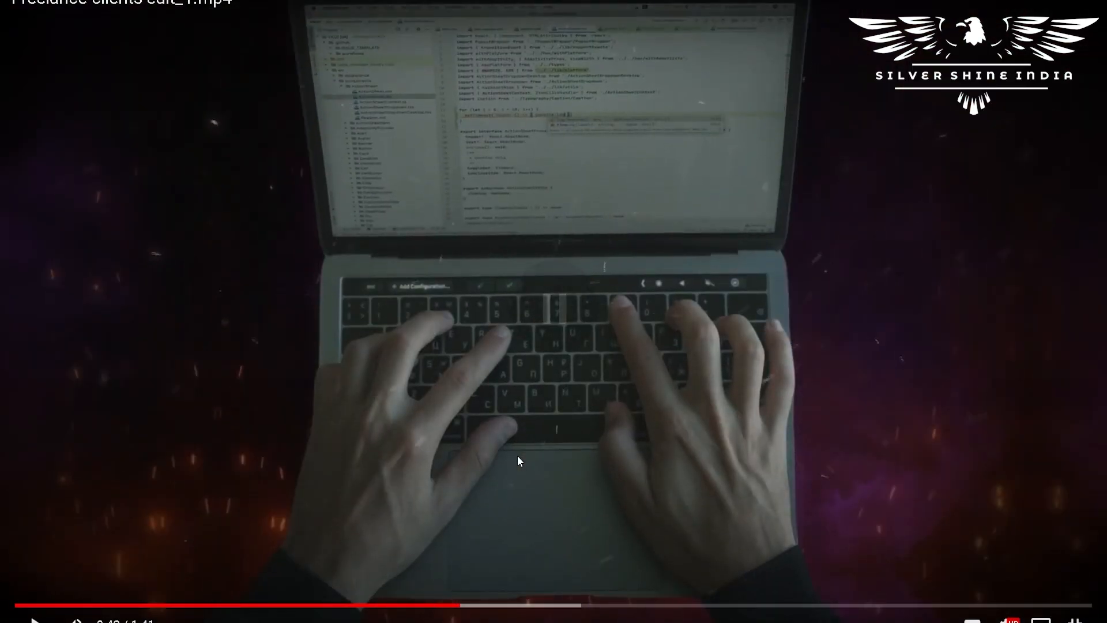
{"action": "left_click", "coordinate": [449, 605]}
{"action": "left_click", "coordinate": [535, 461]}
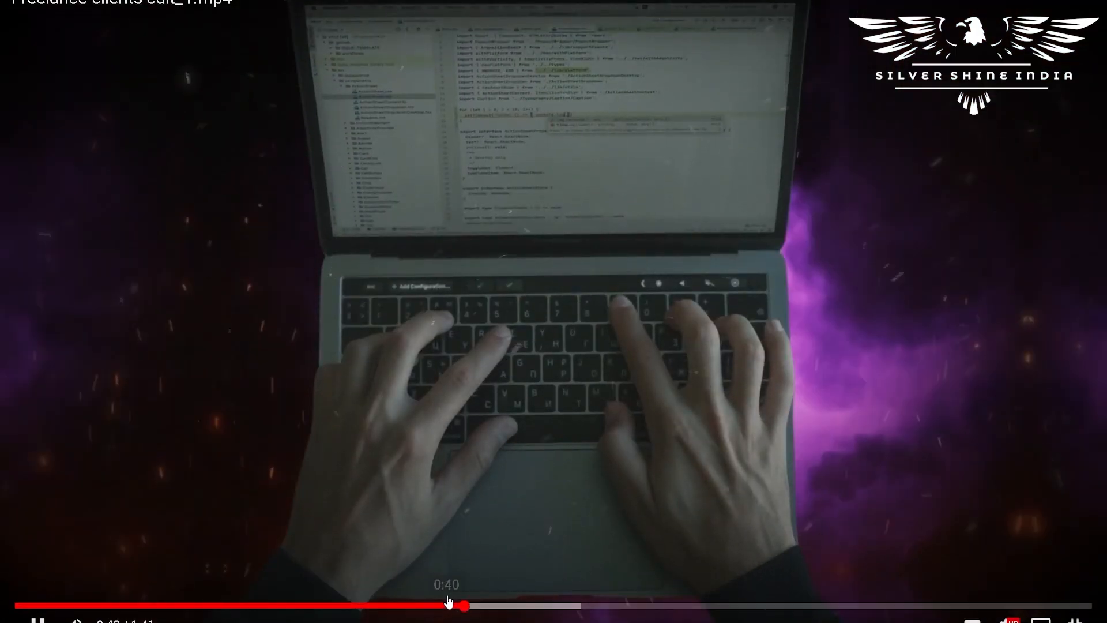
{"action": "left_click", "coordinate": [449, 605]}
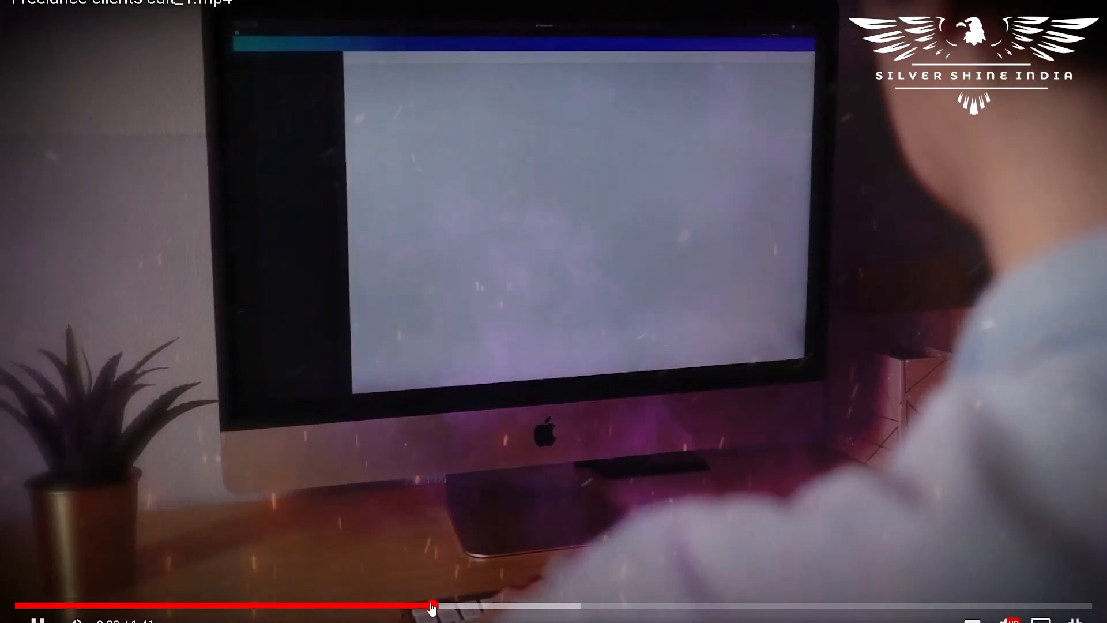
{"action": "left_click", "coordinate": [528, 437]}
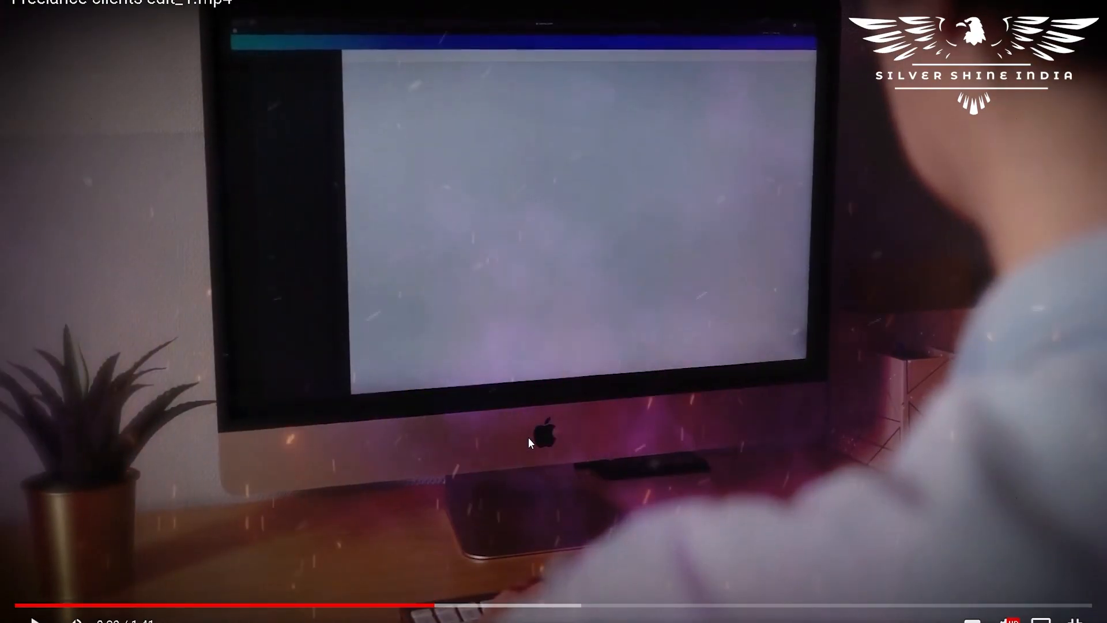
Step: Play from the iMac shot, pausing at the laptop's entrance and at the sideways slide where the SOLUTION letters appear, about 0:44
{"action": "left_click", "coordinate": [584, 398]}
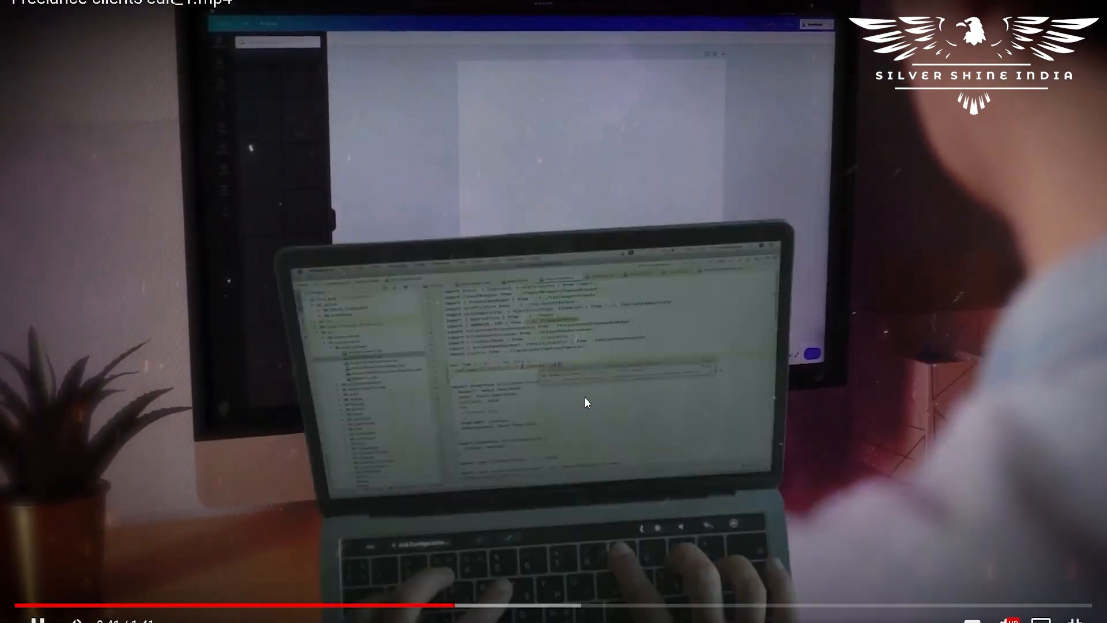
{"action": "left_click", "coordinate": [604, 350]}
{"action": "left_click", "coordinate": [607, 343]}
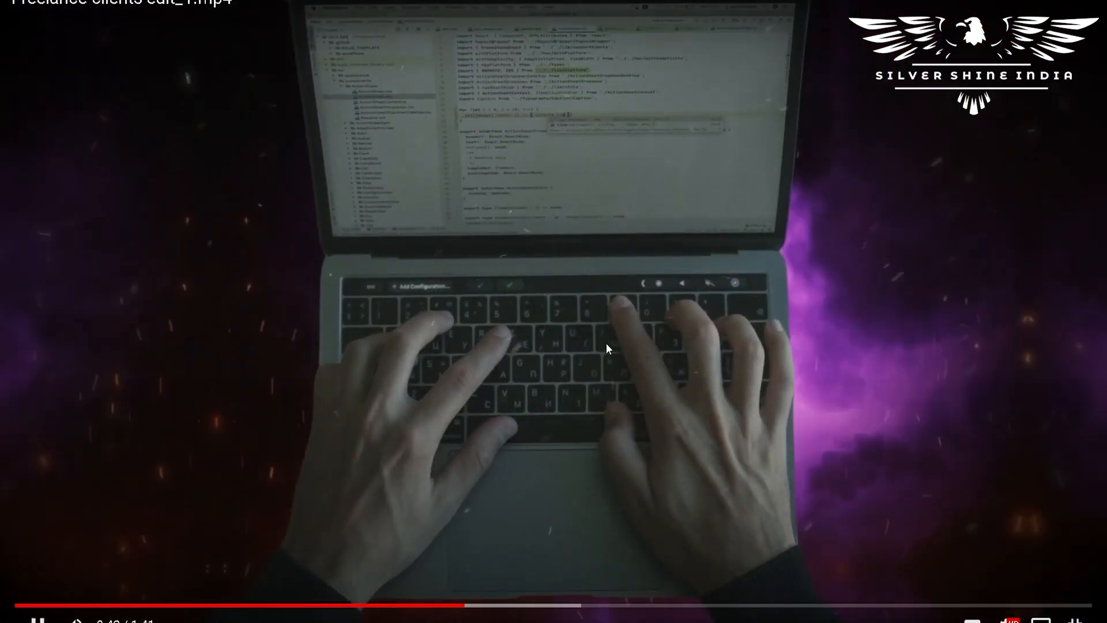
{"action": "left_click", "coordinate": [607, 344]}
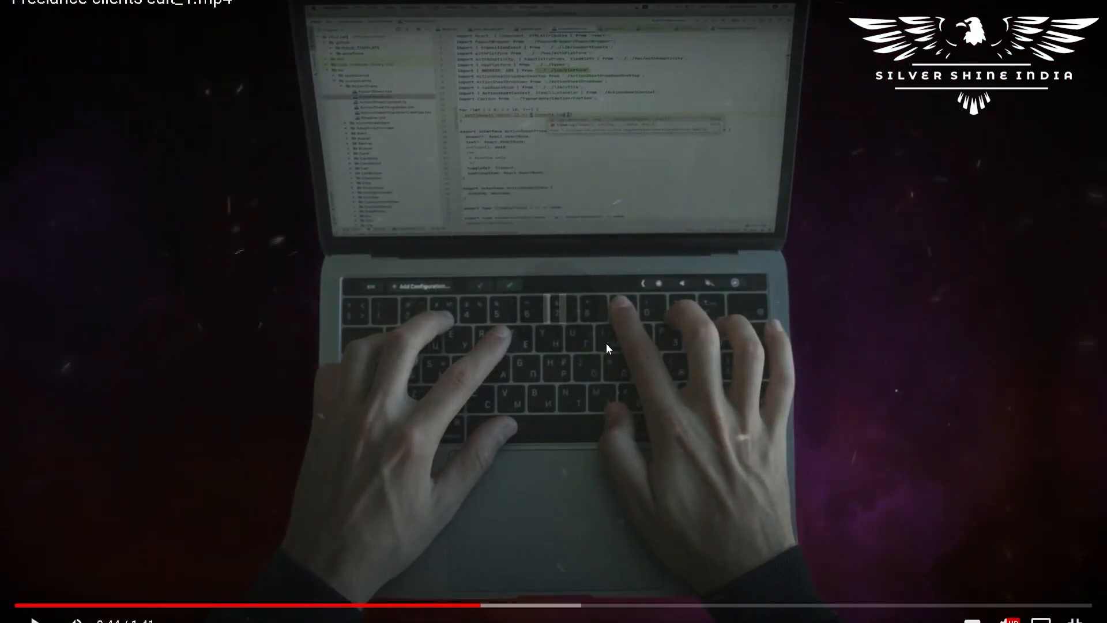
{"action": "left_click", "coordinate": [607, 343]}
{"action": "left_click", "coordinate": [583, 476]}
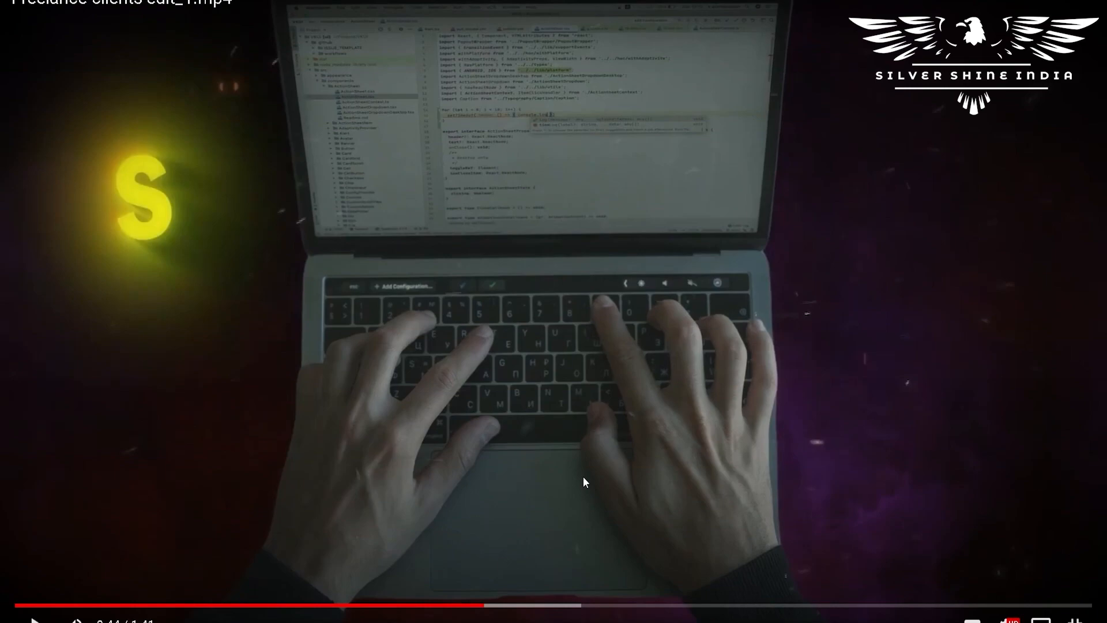
{"action": "left_click", "coordinate": [313, 291]}
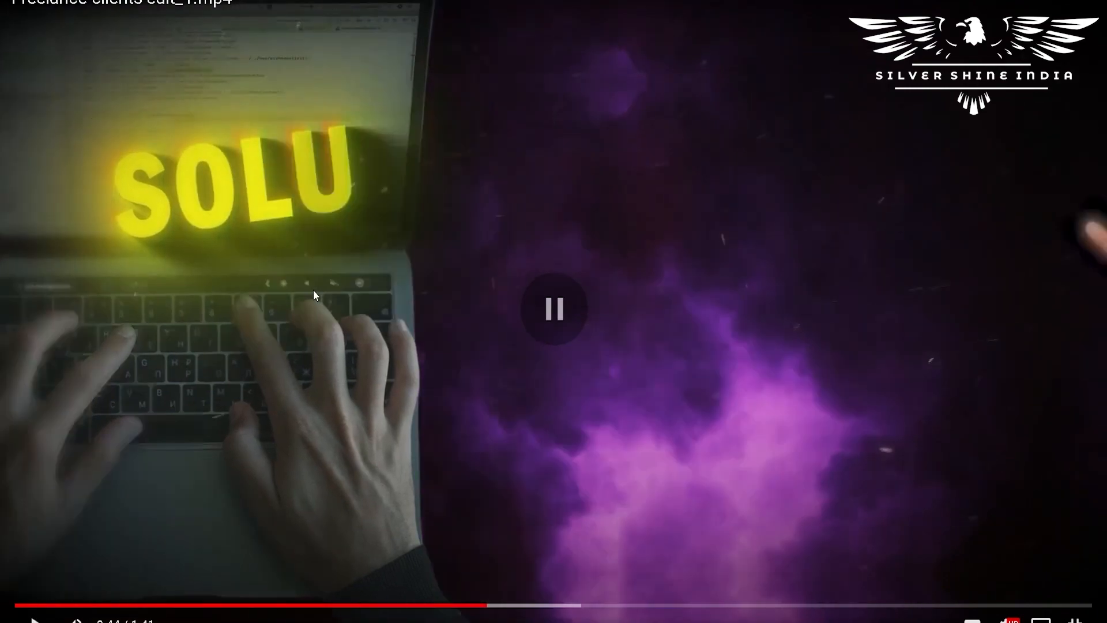